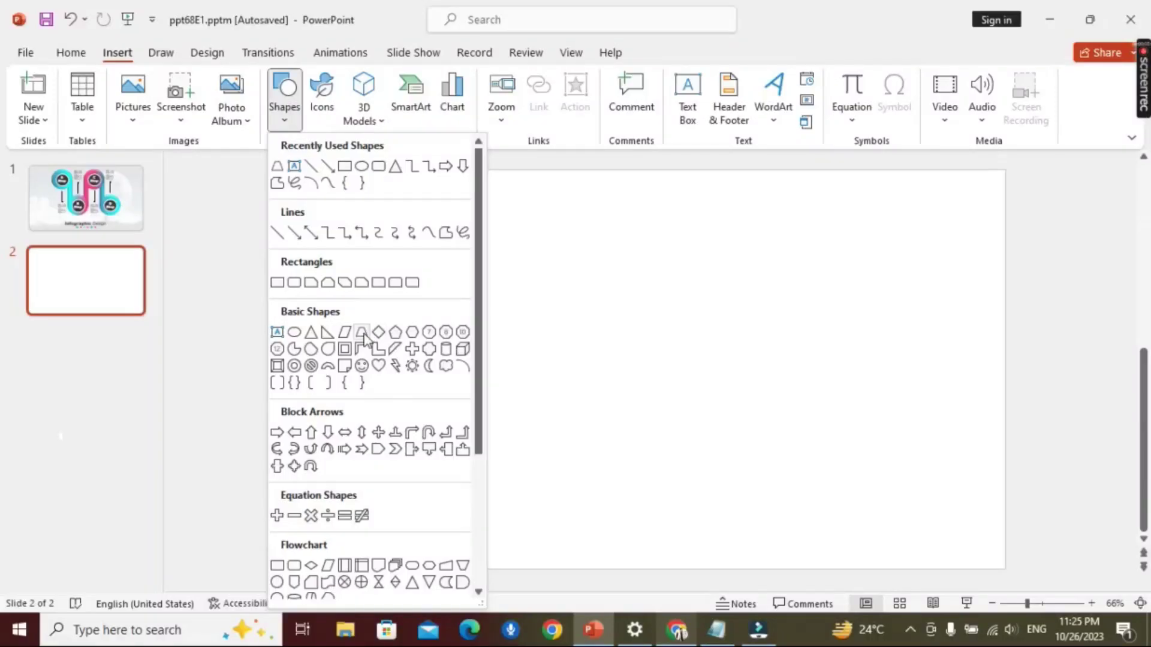
Step: Choose the Trapezoid from Basic Shapes to draw on blank slide 2
{"action": "left_click", "coordinate": [362, 333]}
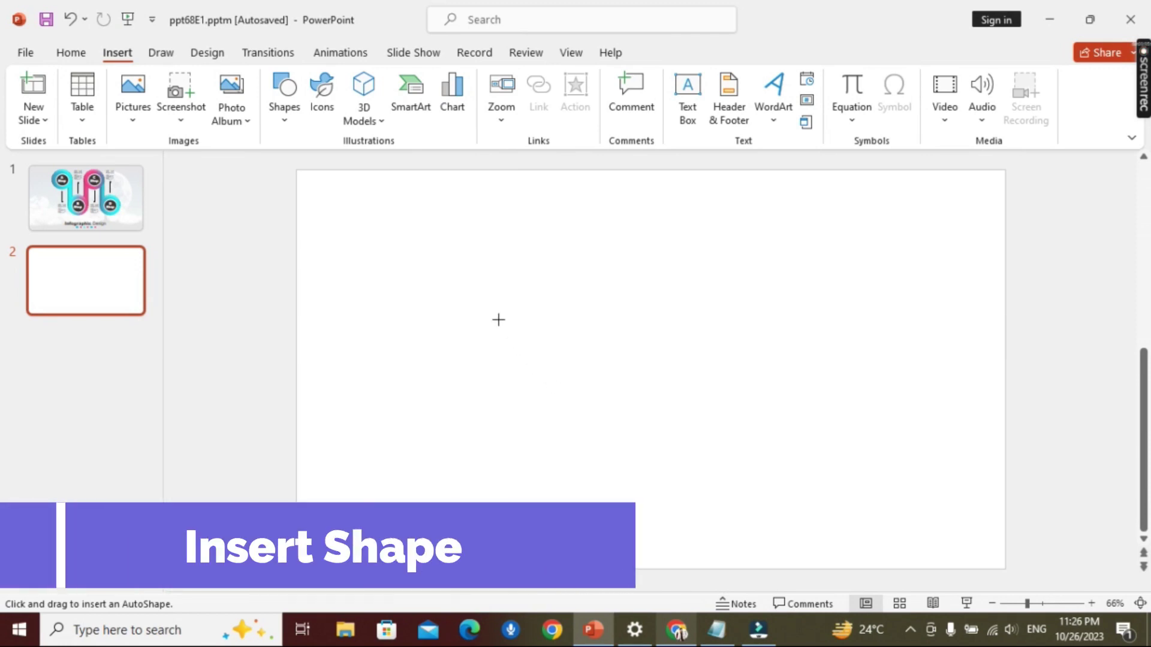
Step: Draw a trapezoid in the slide's lower-left area and flip it vertically
{"action": "left_click_drag", "start_coordinate": [498, 320], "coordinate": [562, 383]}
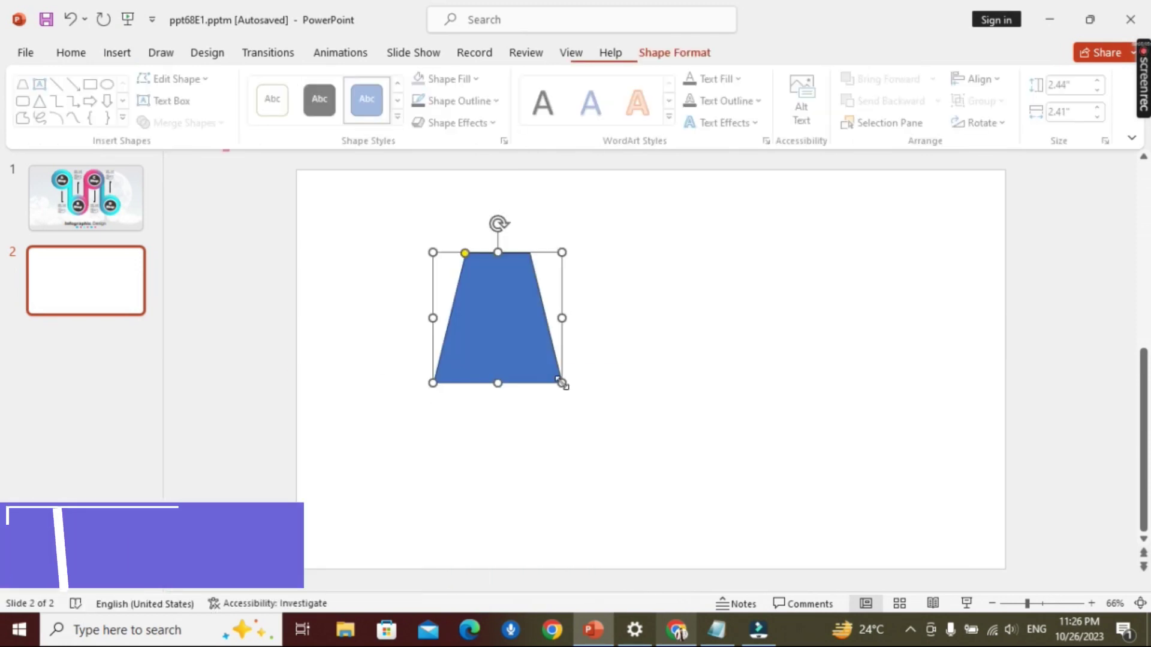
{"action": "left_click_drag", "start_coordinate": [526, 342], "coordinate": [515, 399]}
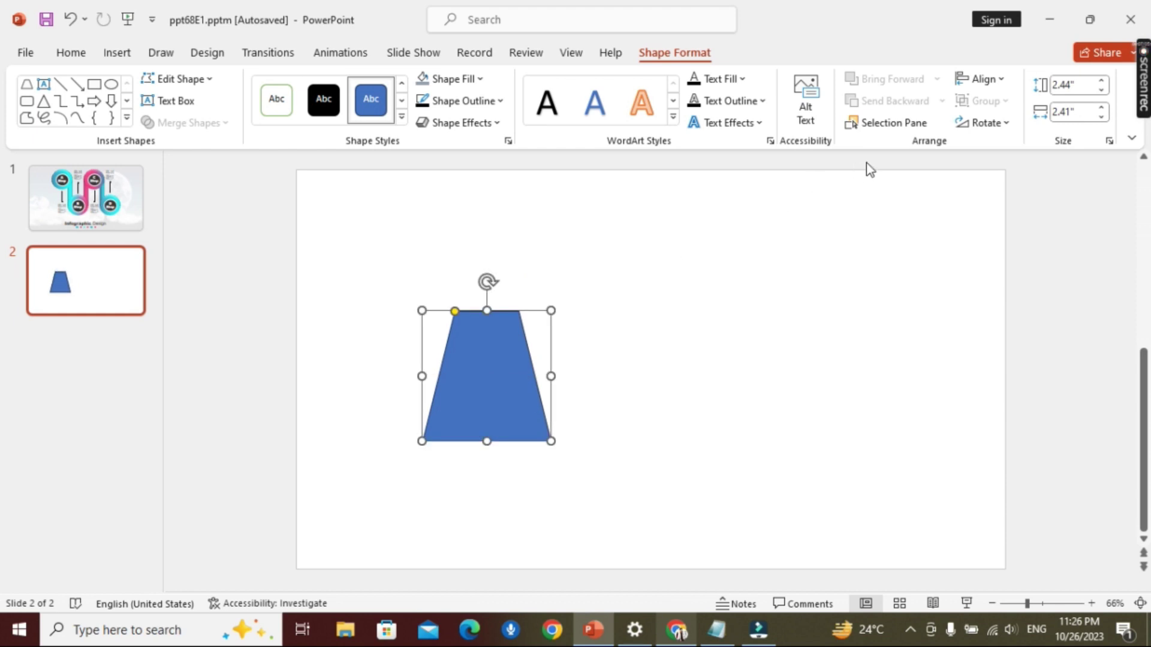
{"action": "left_click", "coordinate": [983, 122]}
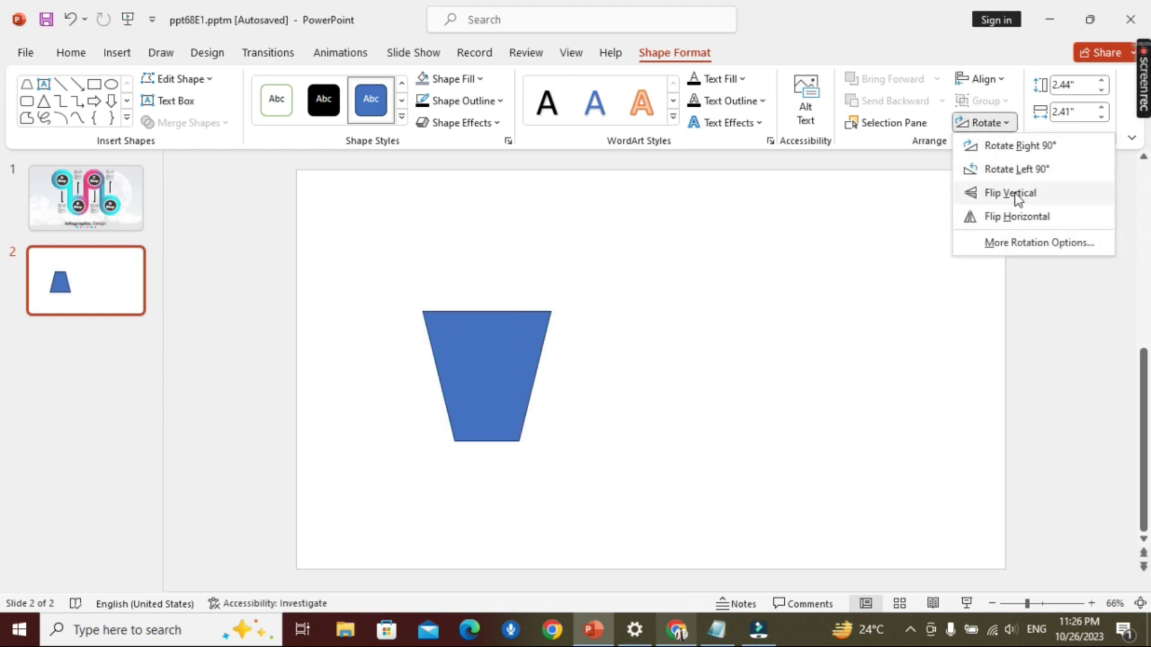
{"action": "left_click", "coordinate": [1017, 193]}
Step: Reshape it into a downward-pointing triangle sized 3.08 × 3.46 inches
{"action": "left_click_drag", "start_coordinate": [454, 442], "coordinate": [484, 441]}
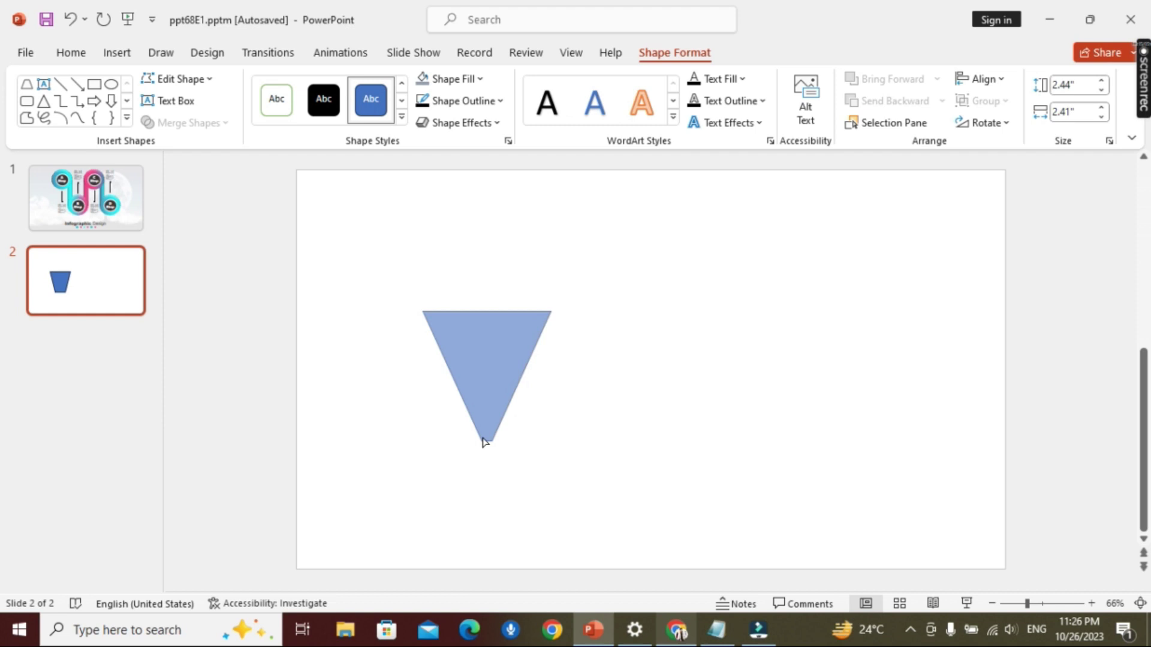
{"action": "mouse_move", "coordinate": [482, 379]}
{"action": "left_mouse_down"}
{"action": "mouse_move", "coordinate": [455, 437]}
{"action": "mouse_move", "coordinate": [432, 448]}
{"action": "left_mouse_up"}
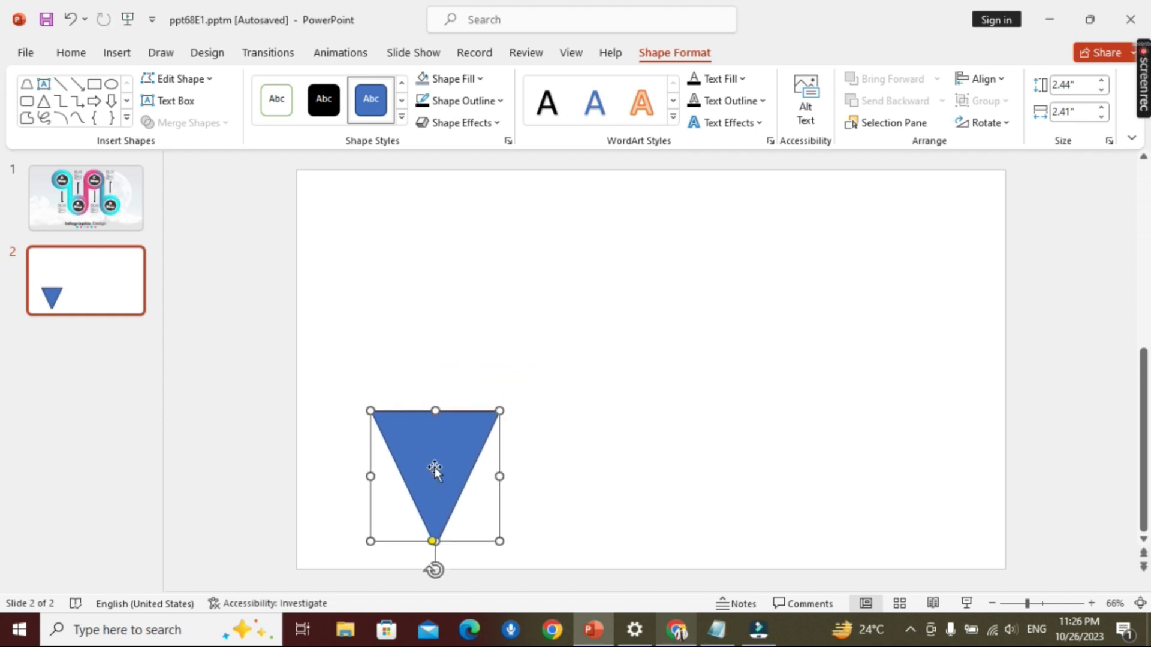
{"action": "left_click_drag", "start_coordinate": [435, 382], "coordinate": [439, 380]}
{"action": "mouse_move", "coordinate": [497, 458]}
{"action": "left_mouse_down"}
{"action": "mouse_move", "coordinate": [556, 455]}
{"action": "mouse_move", "coordinate": [461, 458]}
{"action": "left_mouse_up"}
{"action": "left_click_drag", "start_coordinate": [424, 543], "coordinate": [435, 548]}
{"action": "scroll", "coordinate": [454, 555], "scroll_direction": "up", "scroll_amount": 10}
{"action": "scroll", "coordinate": [454, 555], "scroll_direction": "down", "scroll_amount": 5}
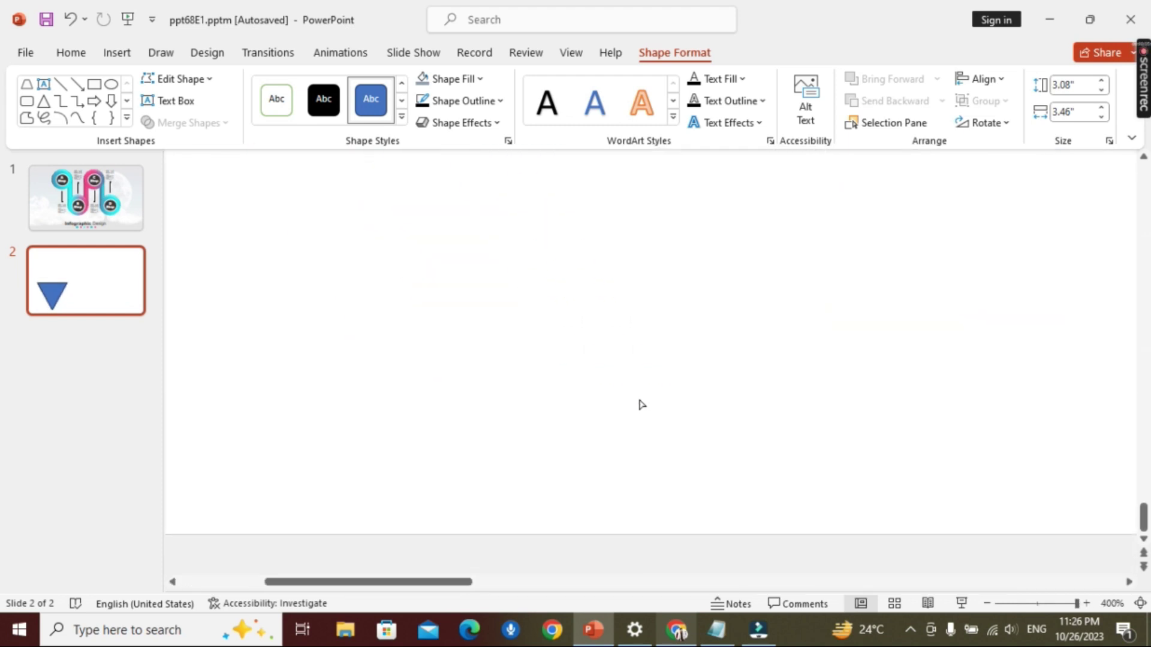
Step: Duplicate the triangle and shrink one copy into a thin strip at the tip
{"action": "scroll", "coordinate": [585, 430], "scroll_direction": "down", "scroll_amount": 5}
{"action": "left_click", "coordinate": [627, 372]}
{"action": "scroll", "coordinate": [627, 373], "scroll_direction": "down", "scroll_amount": 3}
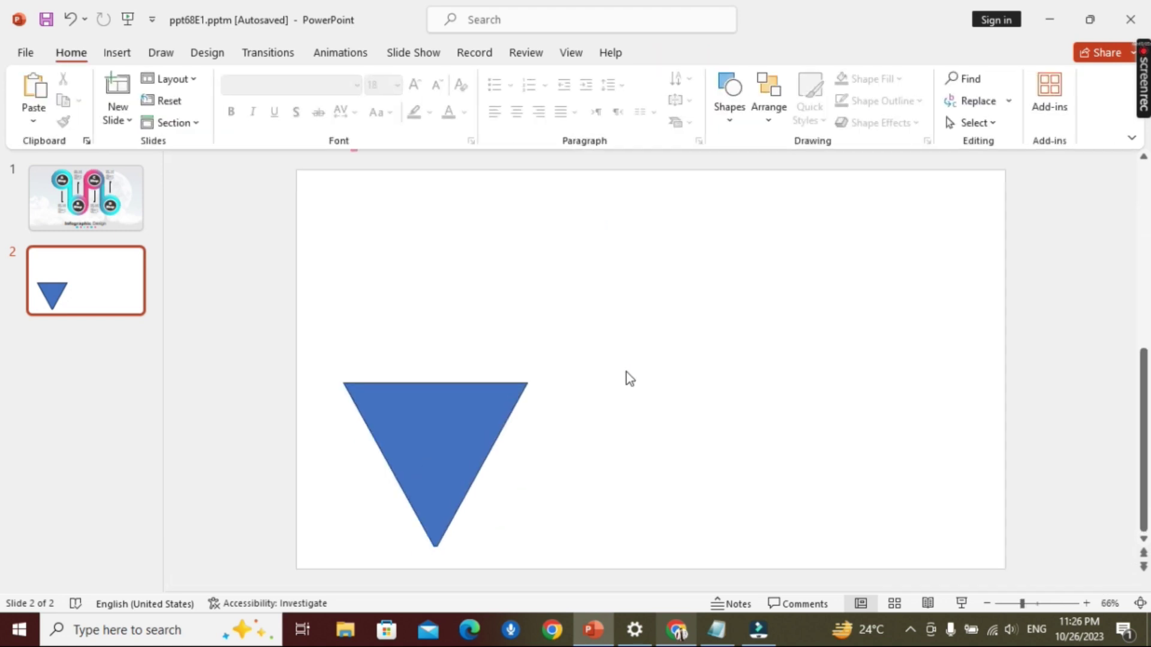
{"action": "left_click", "coordinate": [459, 436]}
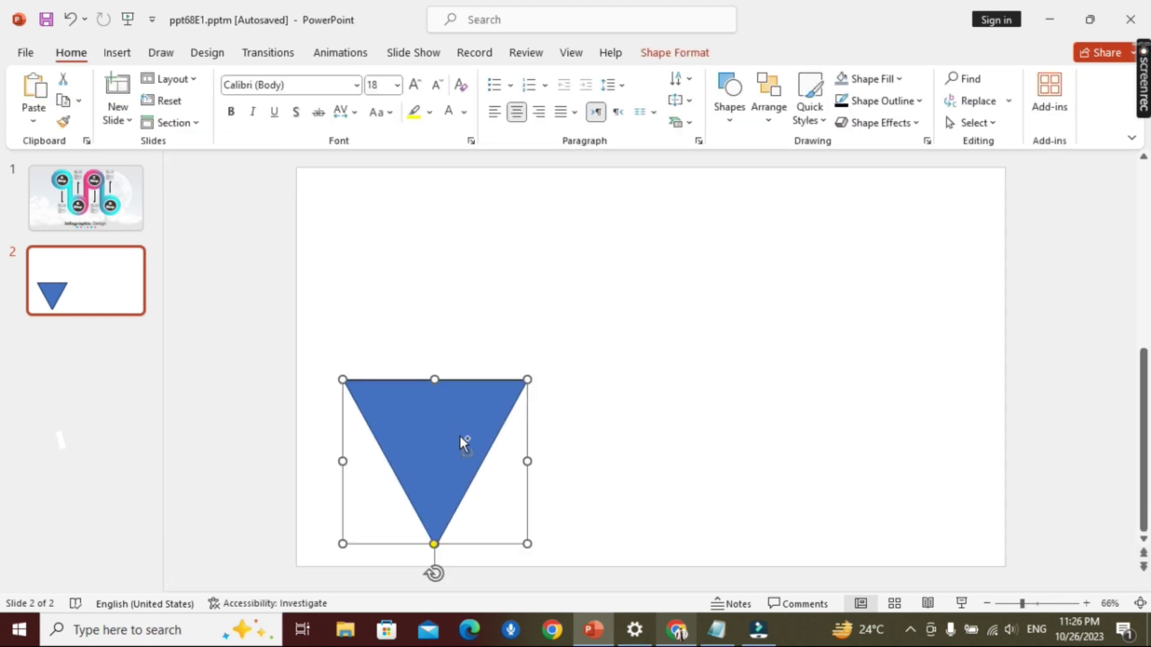
{"action": "key", "text": "ctrl+d"}
{"action": "key", "text": "ctrl+d"}
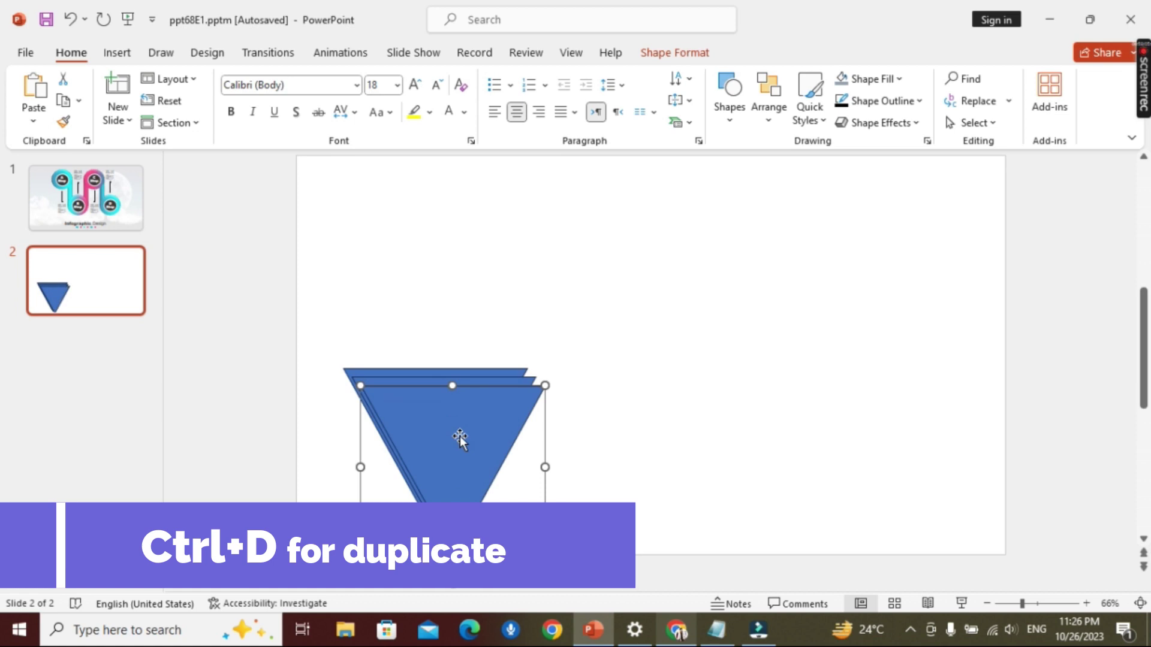
{"action": "left_click_drag", "start_coordinate": [459, 436], "coordinate": [690, 391]}
{"action": "left_click_drag", "start_coordinate": [468, 439], "coordinate": [466, 432]}
{"action": "left_click_drag", "start_coordinate": [436, 381], "coordinate": [452, 497]}
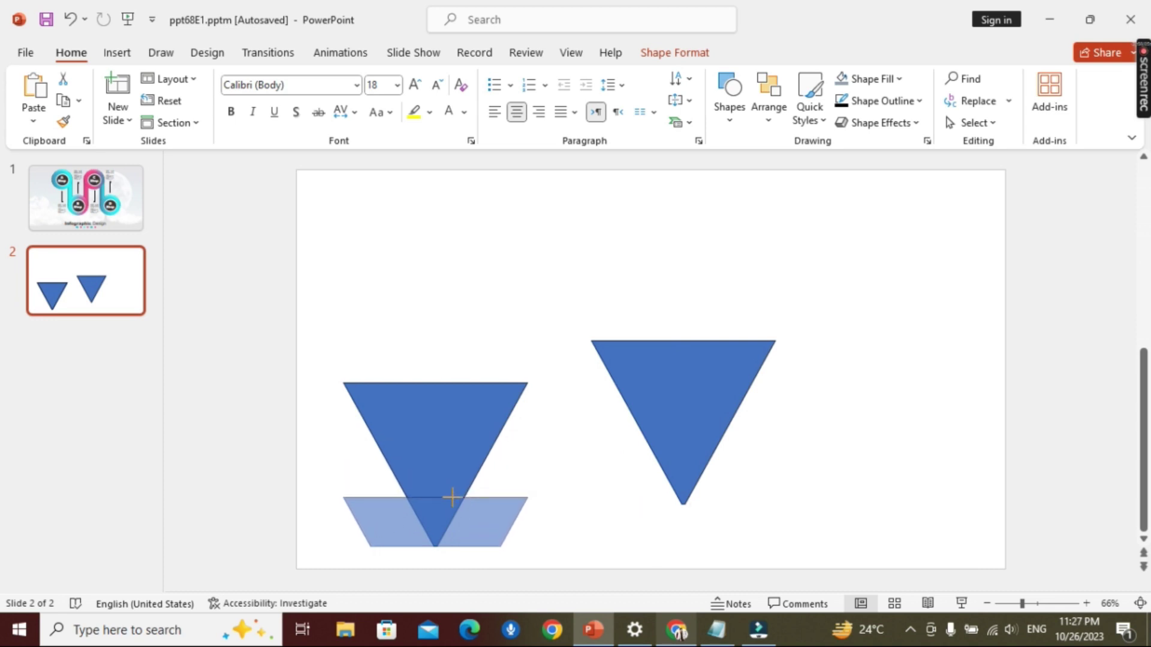
{"action": "left_click_drag", "start_coordinate": [452, 497], "coordinate": [444, 516]}
Step: Intersect the strip with the triangle to cut out a small tip triangle
{"action": "left_click", "coordinate": [456, 487], "text": "shift"}
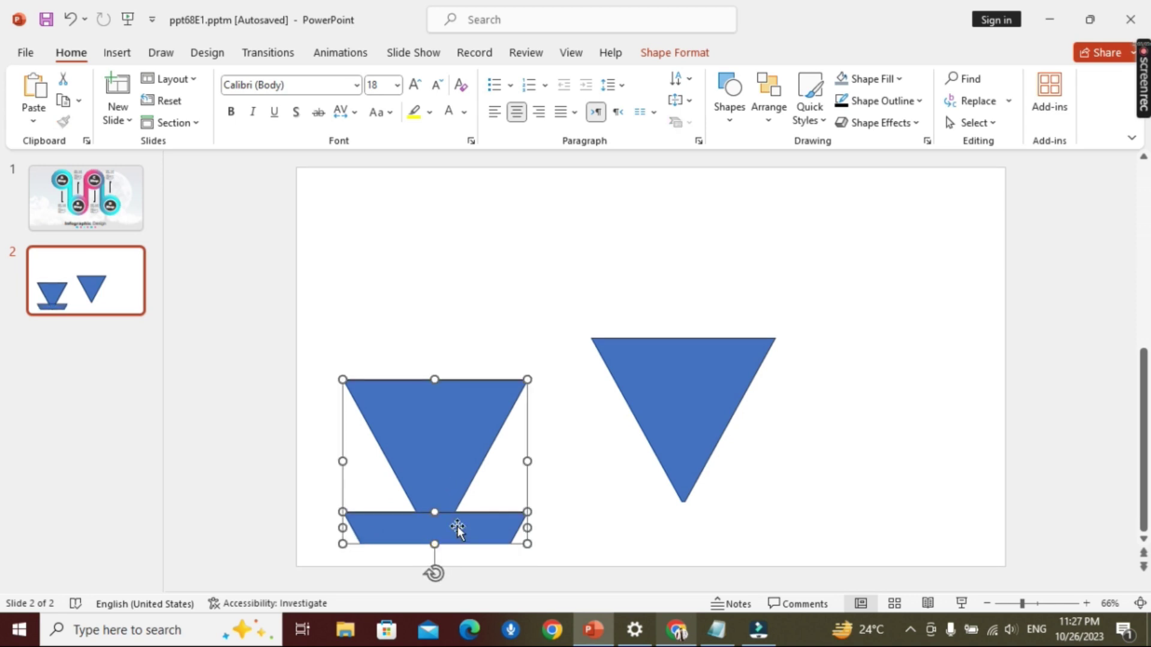
{"action": "left_click", "coordinate": [673, 53]}
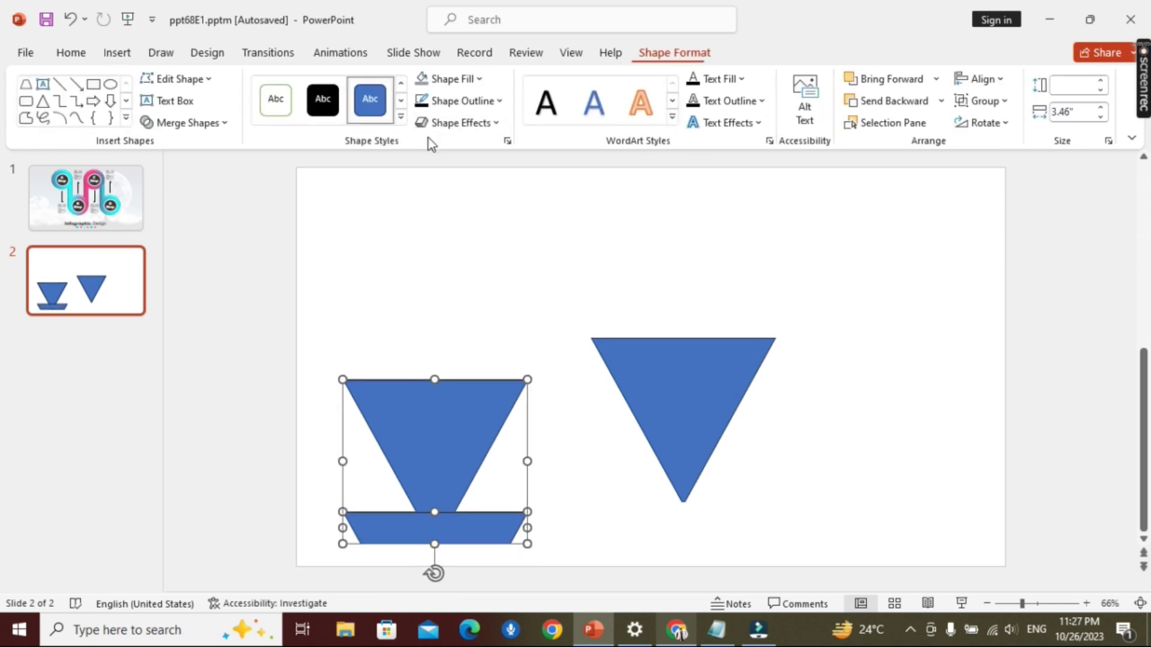
{"action": "left_click", "coordinate": [223, 121]}
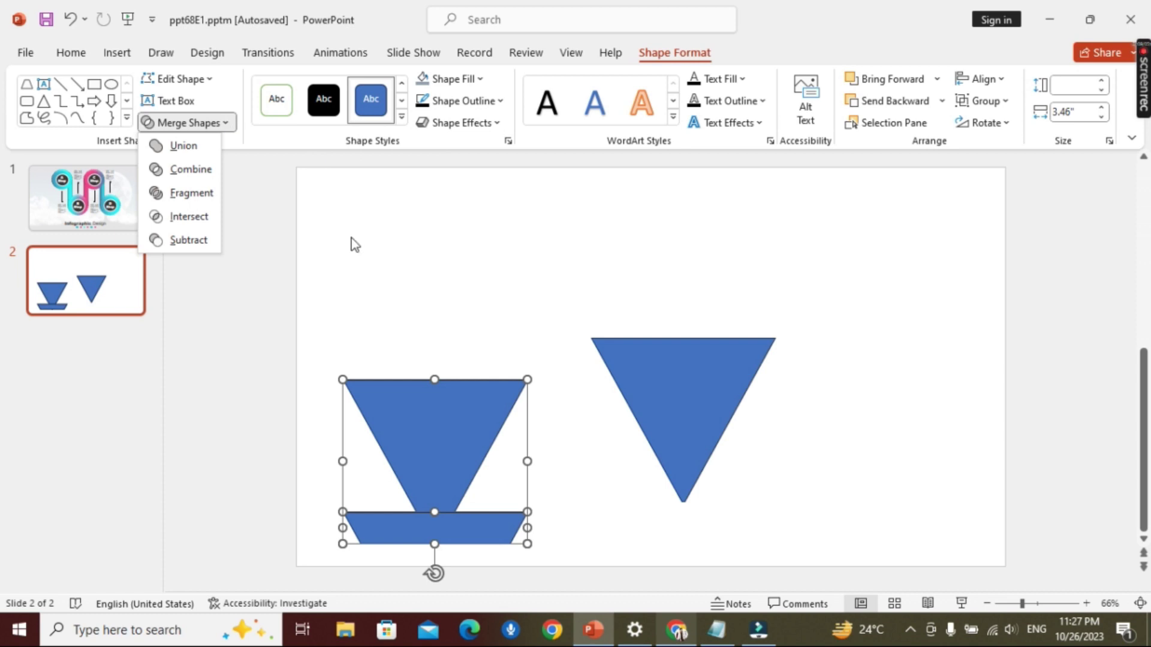
{"action": "left_click", "coordinate": [188, 221]}
Step: Align the large triangle's point with the small tip and send it backward
{"action": "left_click_drag", "start_coordinate": [685, 443], "coordinate": [467, 486]}
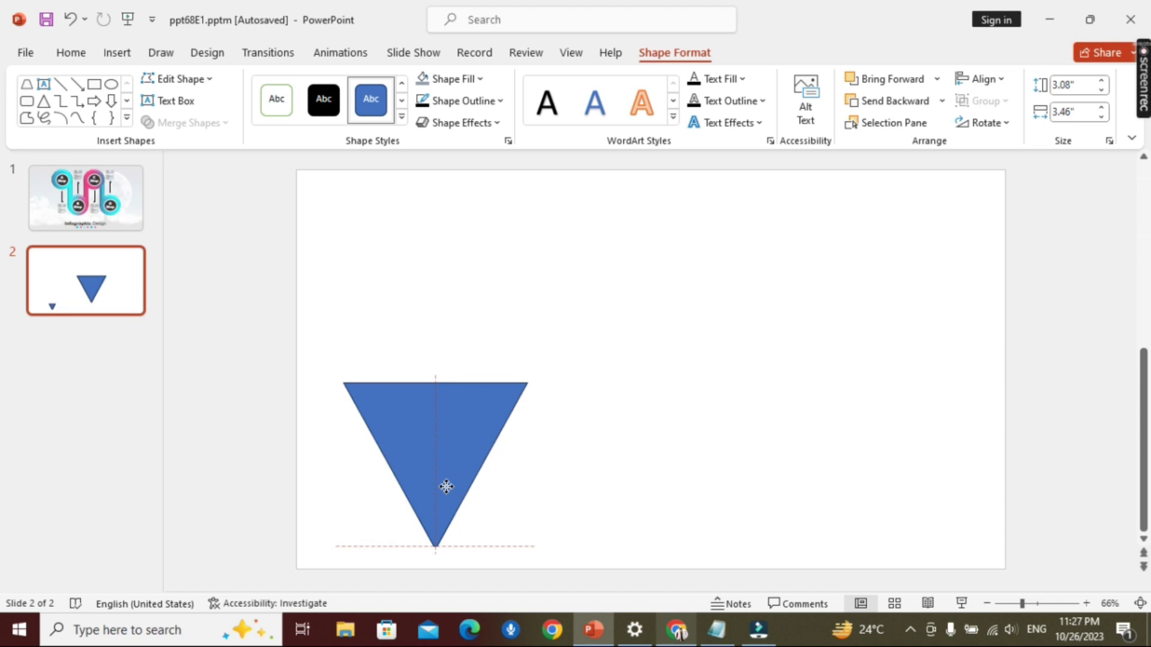
{"action": "mouse_move", "coordinate": [467, 486]}
{"action": "left_mouse_down"}
{"action": "mouse_move", "coordinate": [497, 483]}
{"action": "mouse_move", "coordinate": [440, 480]}
{"action": "left_mouse_up"}
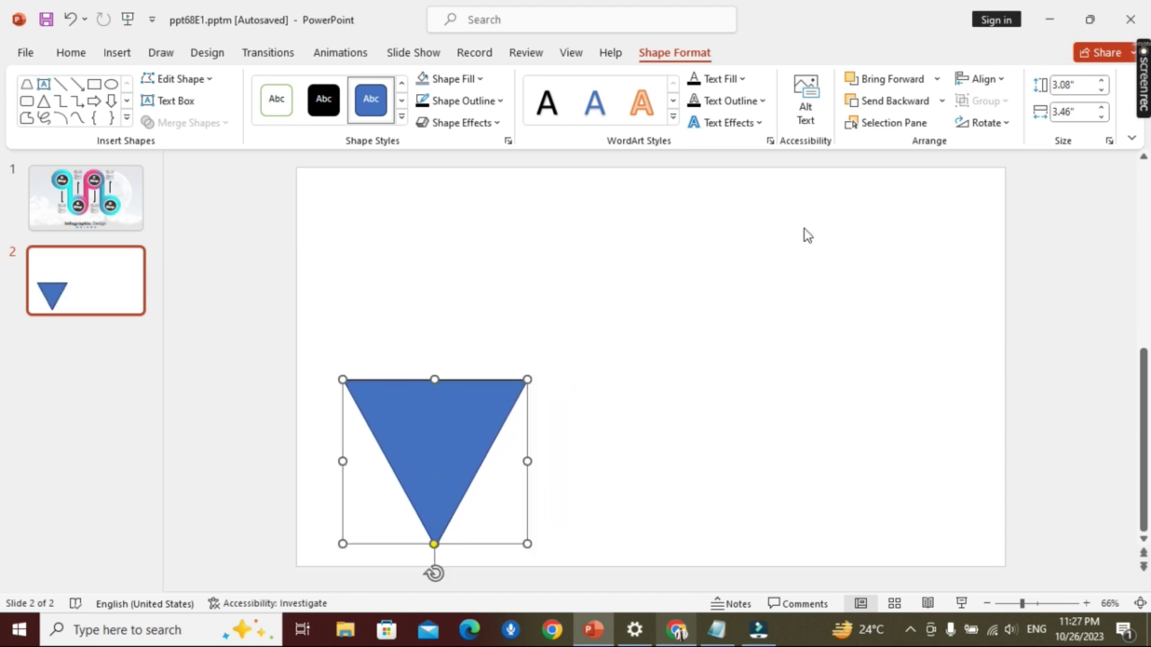
{"action": "left_click", "coordinate": [940, 102]}
{"action": "left_click", "coordinate": [920, 147]}
{"action": "left_click", "coordinate": [1012, 339]}
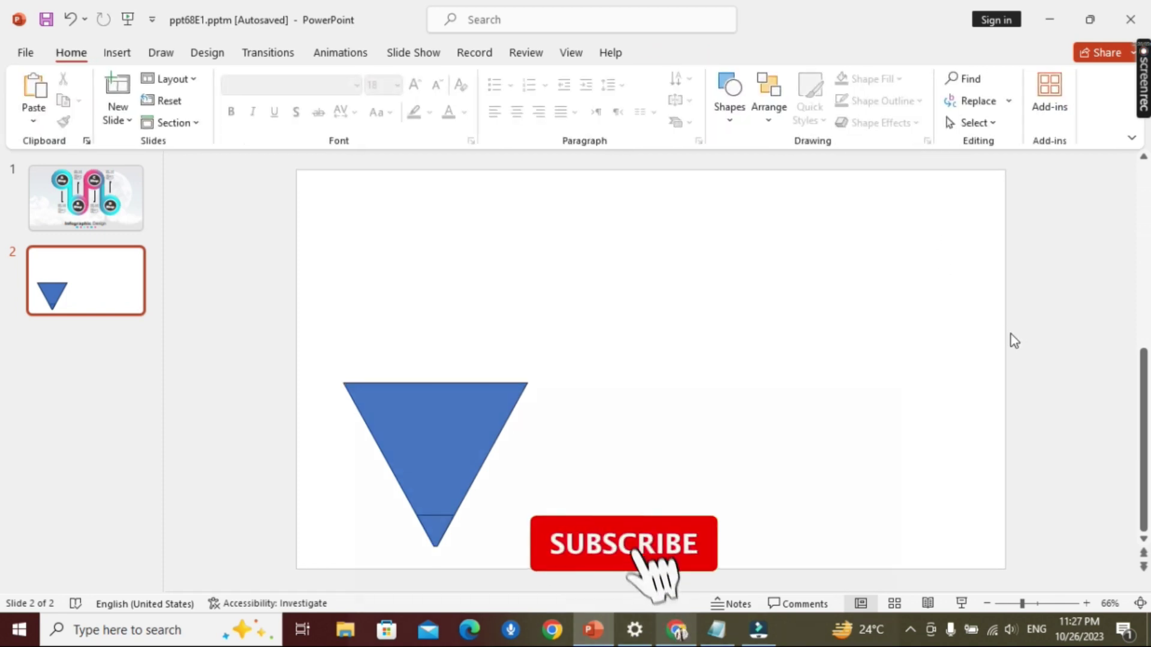
Step: Put the small tip triangle into Edit Points mode
{"action": "scroll", "coordinate": [426, 499], "scroll_direction": "up", "scroll_amount": 2, "text": "ctrl"}
{"action": "scroll", "coordinate": [426, 499], "scroll_direction": "up", "scroll_amount": 2, "text": "ctrl"}
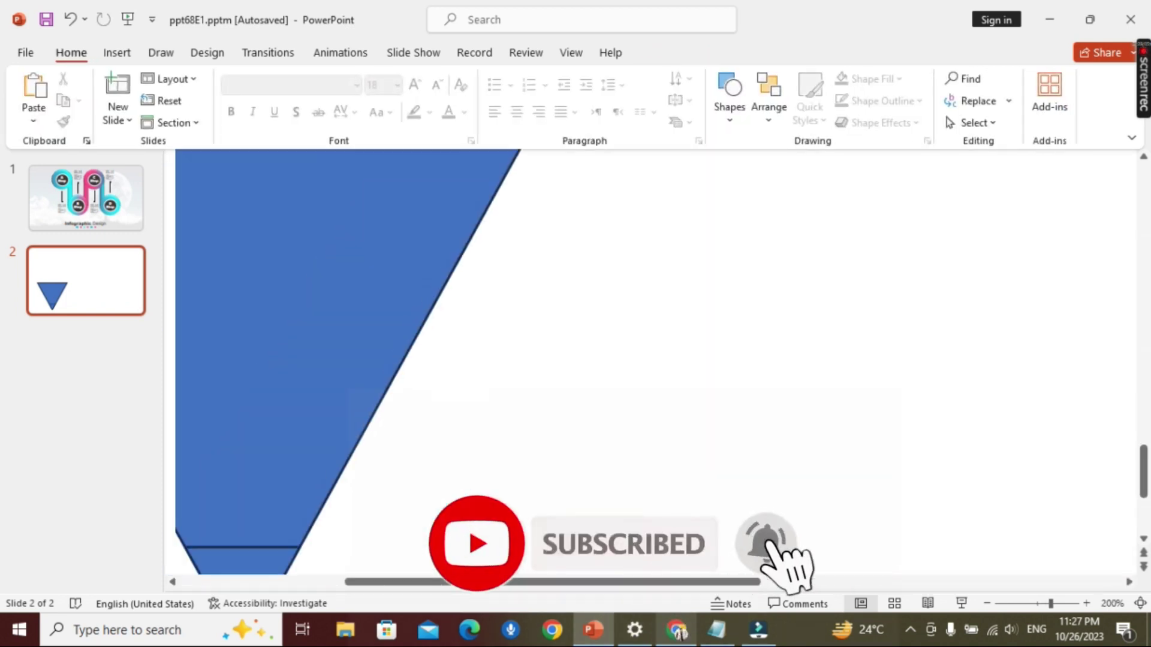
{"action": "scroll", "coordinate": [426, 499], "scroll_direction": "up", "scroll_amount": 2, "text": "ctrl"}
{"action": "left_click", "coordinate": [612, 476]}
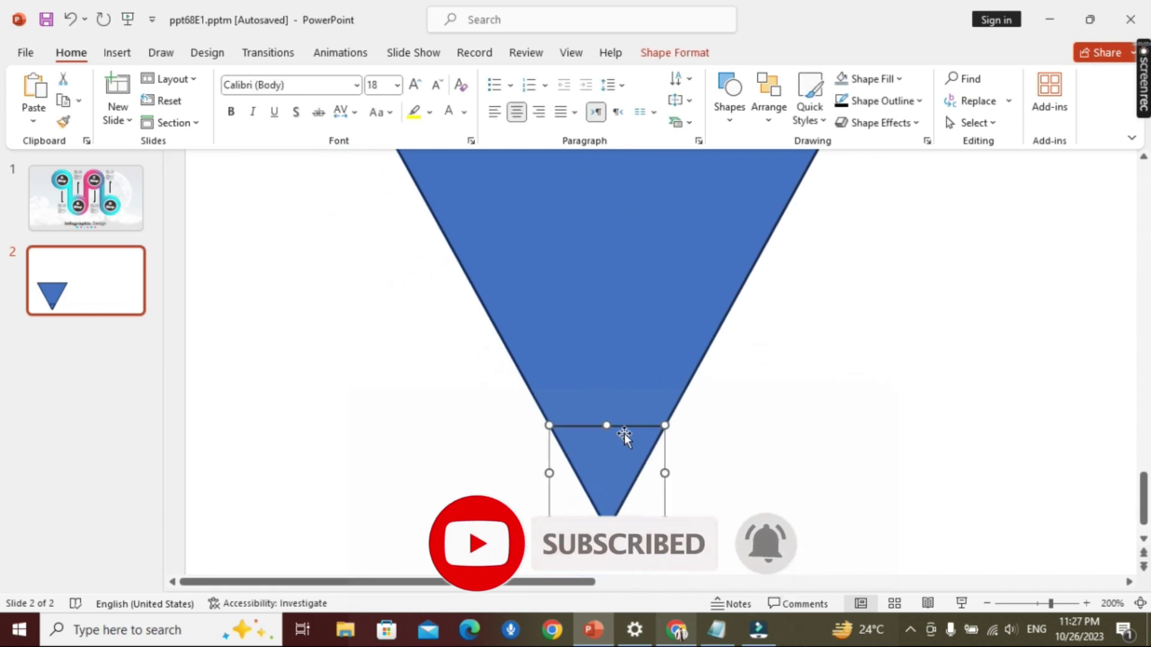
{"action": "scroll", "coordinate": [582, 462], "scroll_direction": "up", "scroll_amount": 1, "text": "ctrl"}
{"action": "scroll", "coordinate": [634, 481], "scroll_direction": "up", "scroll_amount": 1, "text": "ctrl"}
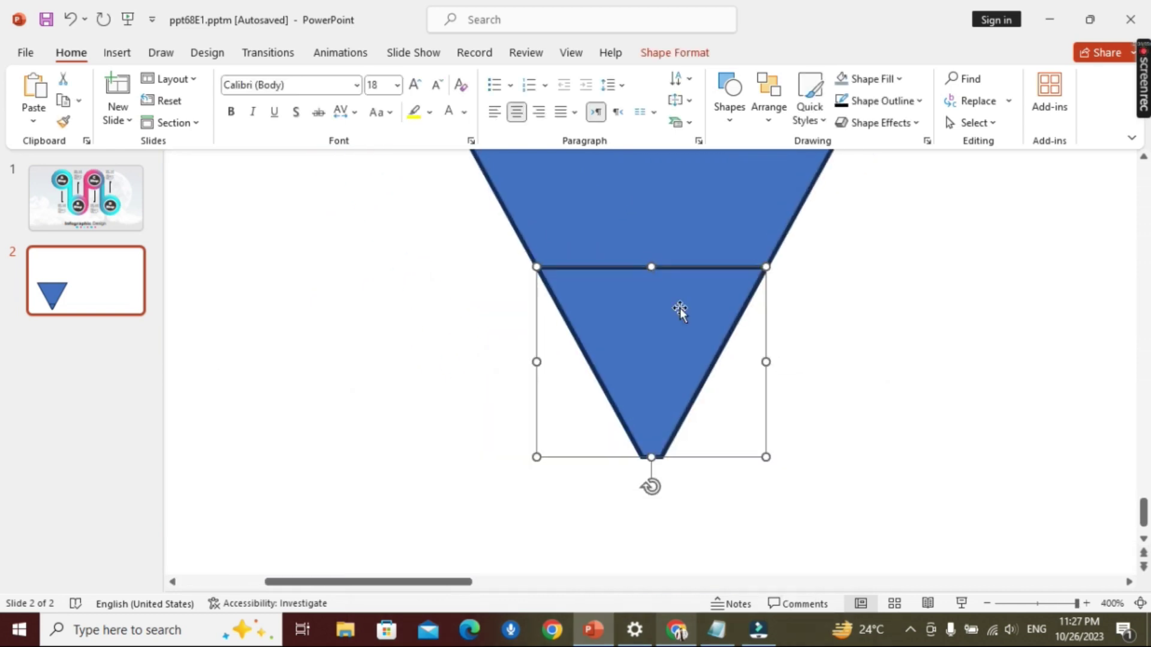
{"action": "left_click", "coordinate": [683, 54]}
{"action": "left_click", "coordinate": [177, 78]}
{"action": "left_click", "coordinate": [223, 137]}
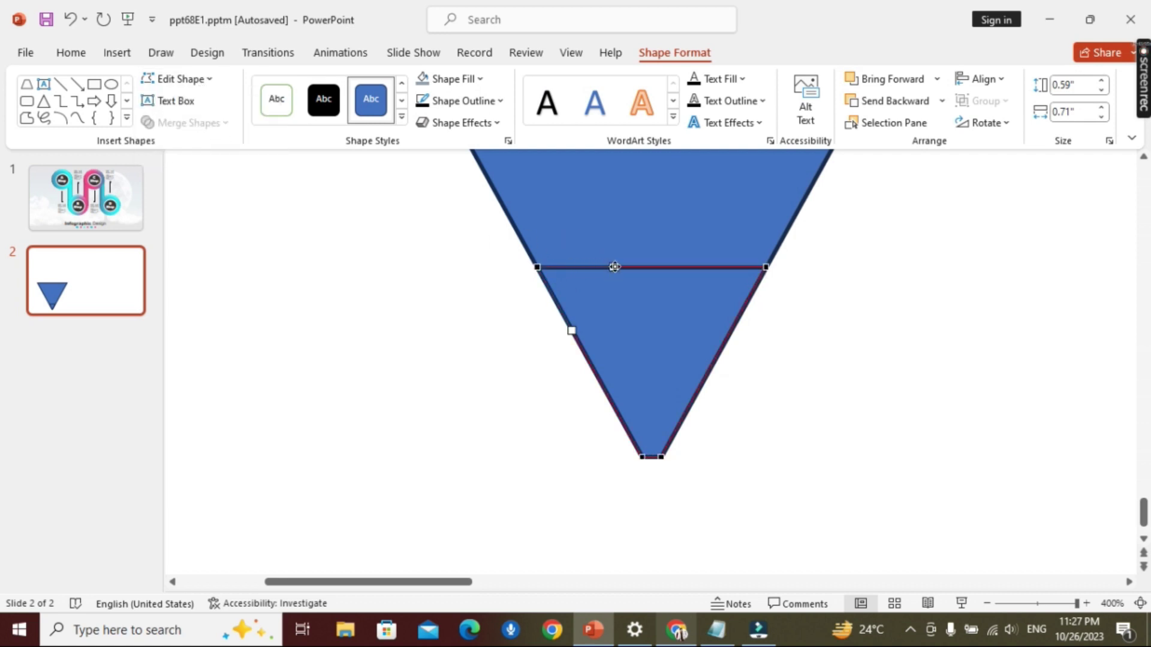
Step: Bend the tip triangle's top edge into a gentle downward curve
{"action": "left_click_drag", "start_coordinate": [615, 267], "coordinate": [613, 285]}
{"action": "left_click", "coordinate": [766, 266]}
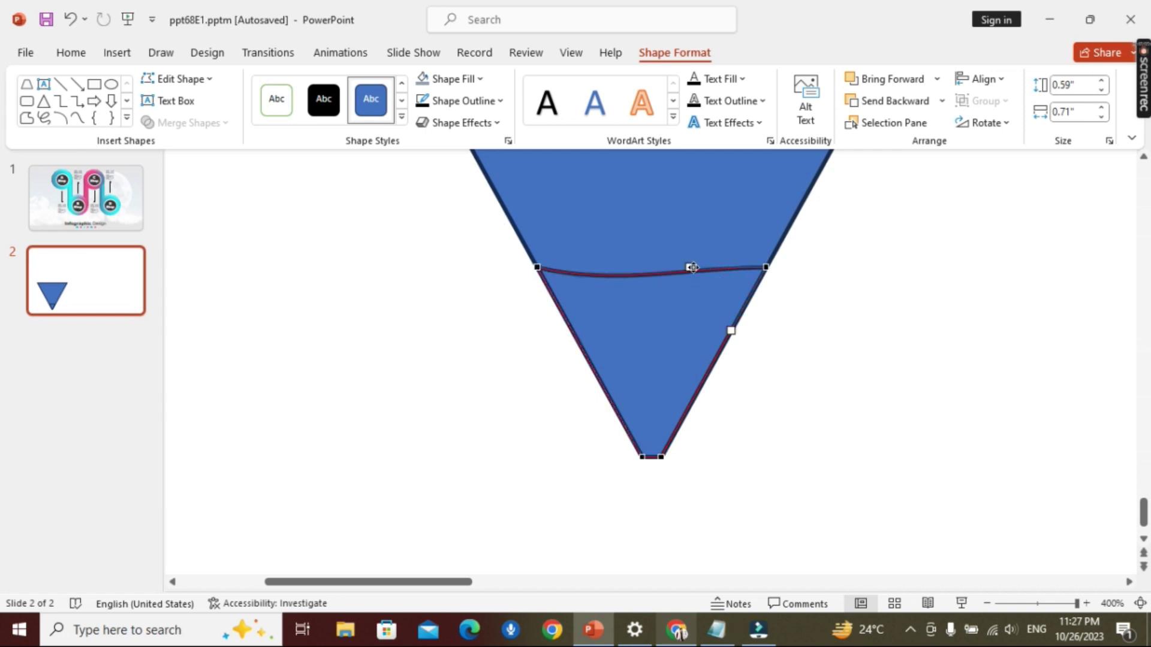
{"action": "left_click_drag", "start_coordinate": [690, 267], "coordinate": [732, 258]}
{"action": "left_click", "coordinate": [835, 301]}
{"action": "scroll", "coordinate": [835, 301], "scroll_direction": "down", "scroll_amount": 5}
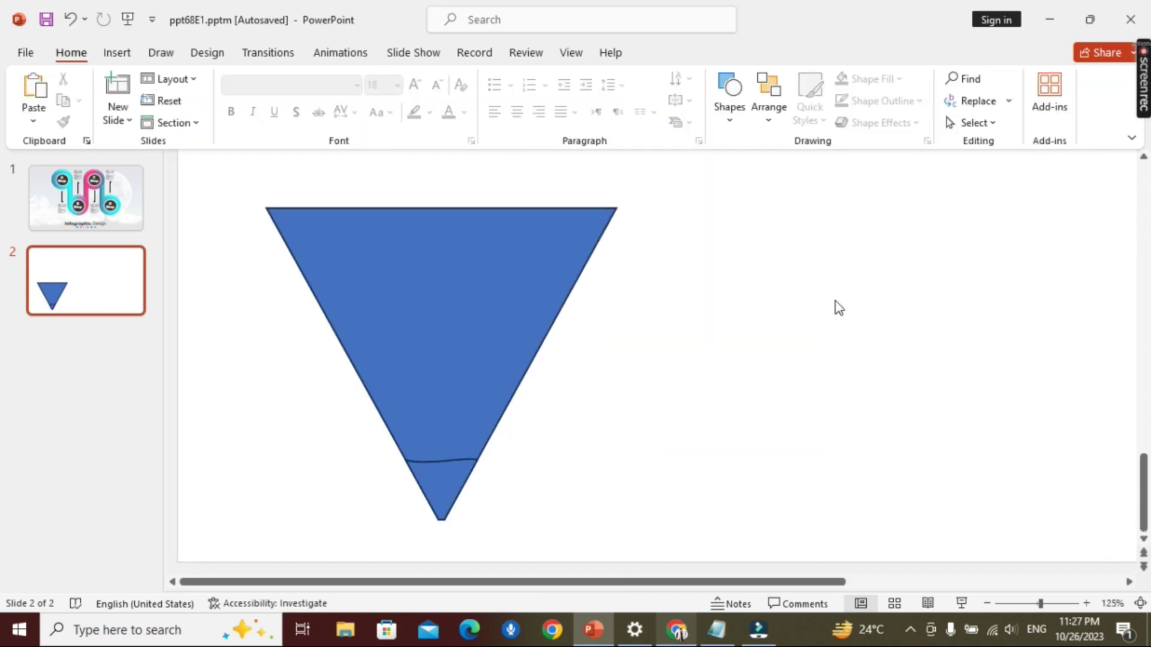
{"action": "scroll", "coordinate": [836, 301], "scroll_direction": "down", "scroll_amount": 3}
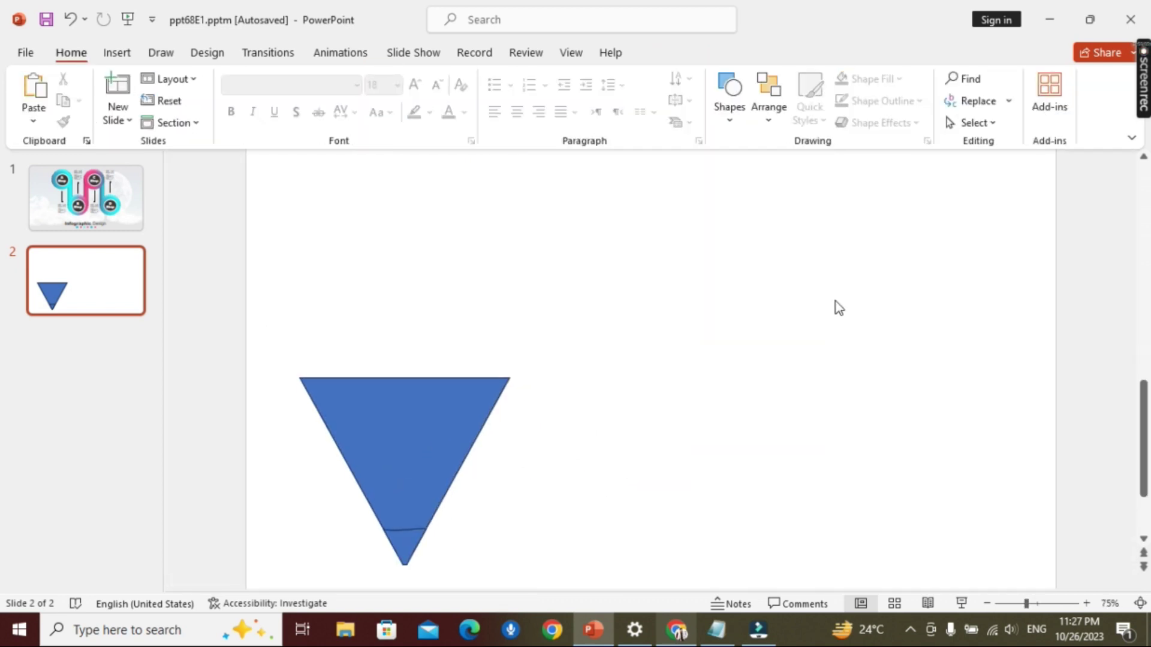
{"action": "left_click", "coordinate": [404, 545]}
Step: Fill the small tip triangle dark grey
{"action": "left_click", "coordinate": [674, 52]}
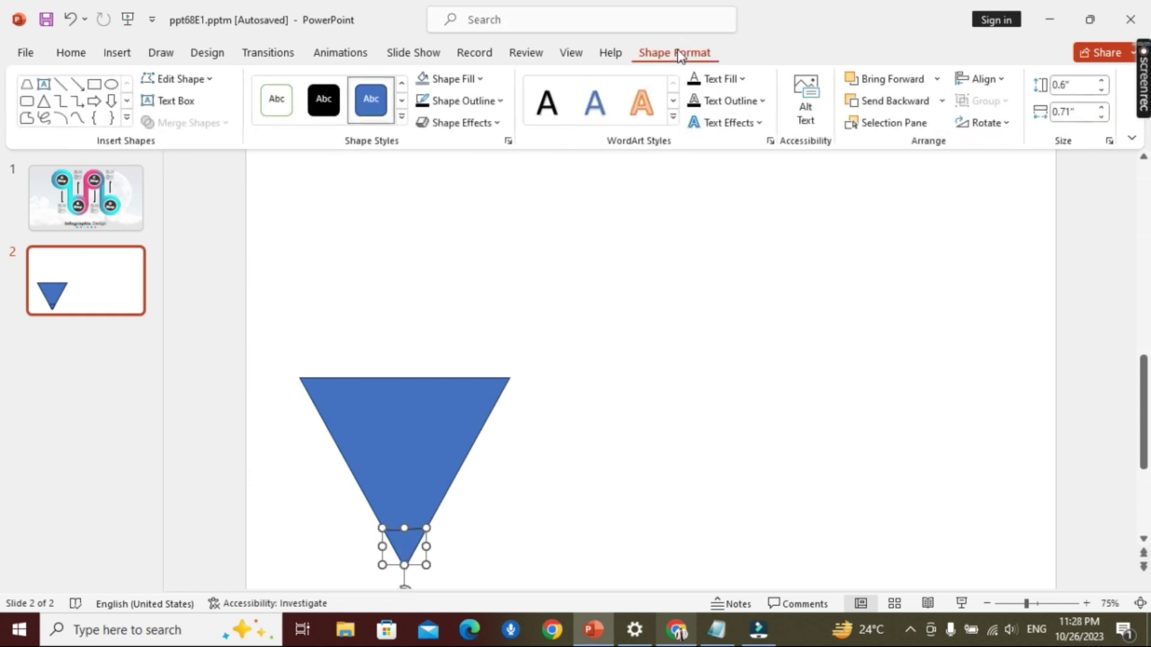
{"action": "left_click", "coordinate": [473, 78]}
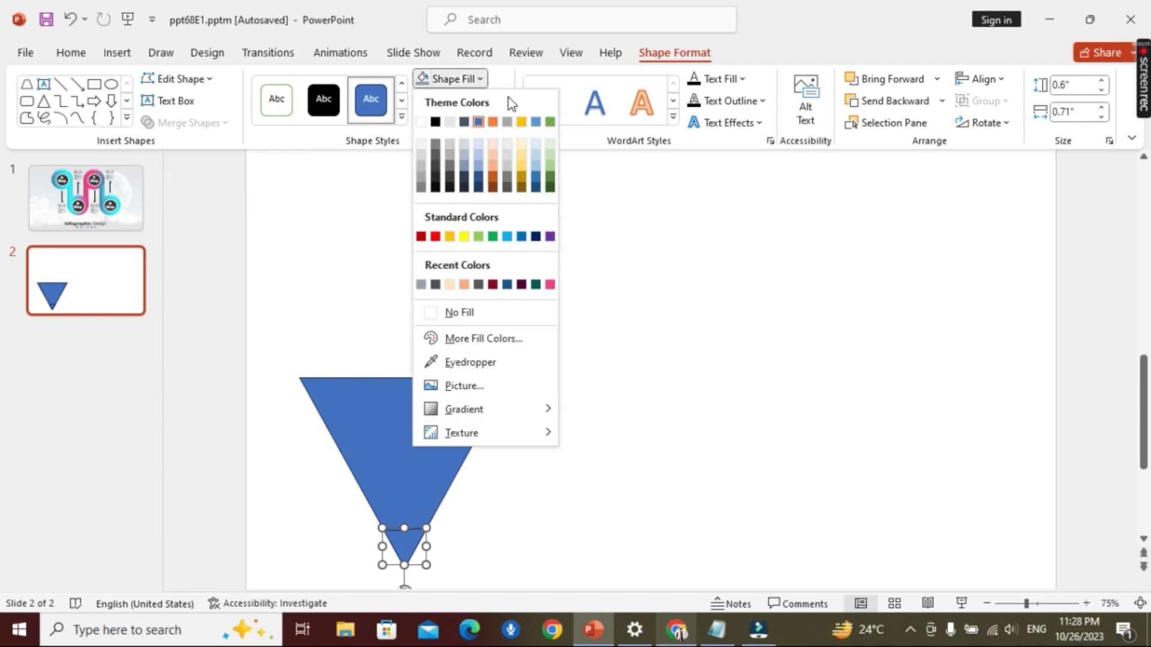
{"action": "left_click", "coordinate": [449, 178]}
{"action": "scroll", "coordinate": [488, 457], "scroll_direction": "down", "scroll_amount": 1, "text": "ctrl"}
{"action": "scroll", "coordinate": [489, 457], "scroll_direction": "down", "scroll_amount": 1, "text": "ctrl"}
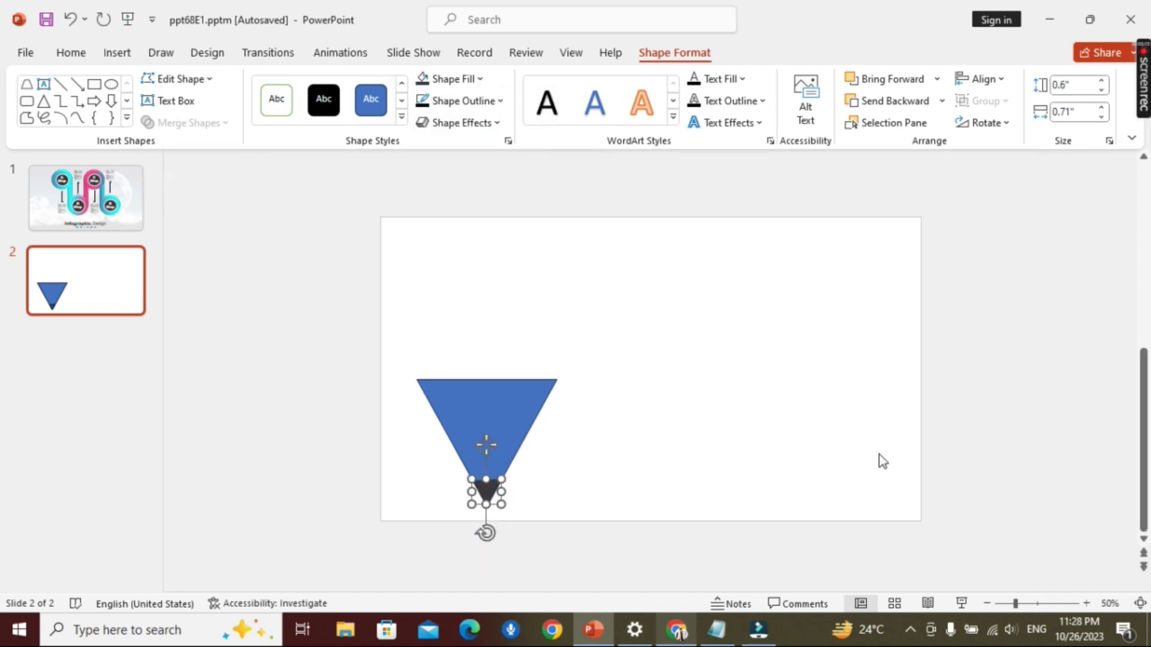
Step: Remove the outline from the dark tip triangle
{"action": "left_click", "coordinate": [948, 462]}
{"action": "left_click", "coordinate": [486, 490]}
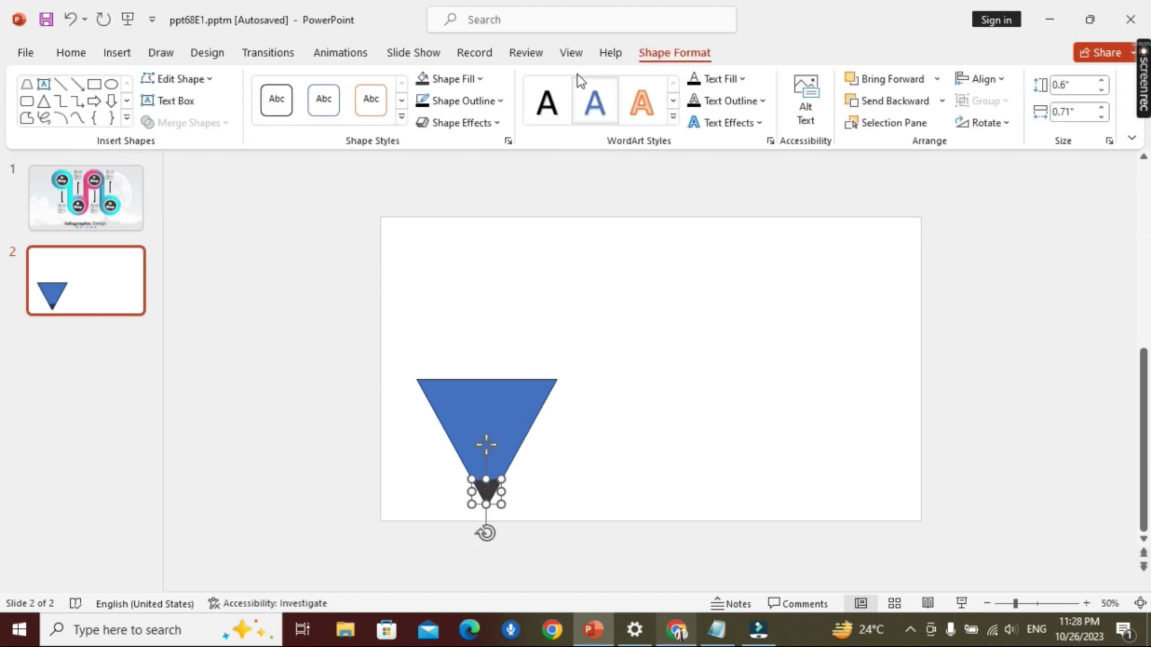
{"action": "left_click", "coordinate": [463, 82]}
{"action": "left_click", "coordinate": [602, 213]}
{"action": "left_click", "coordinate": [493, 109]}
{"action": "left_click", "coordinate": [488, 338]}
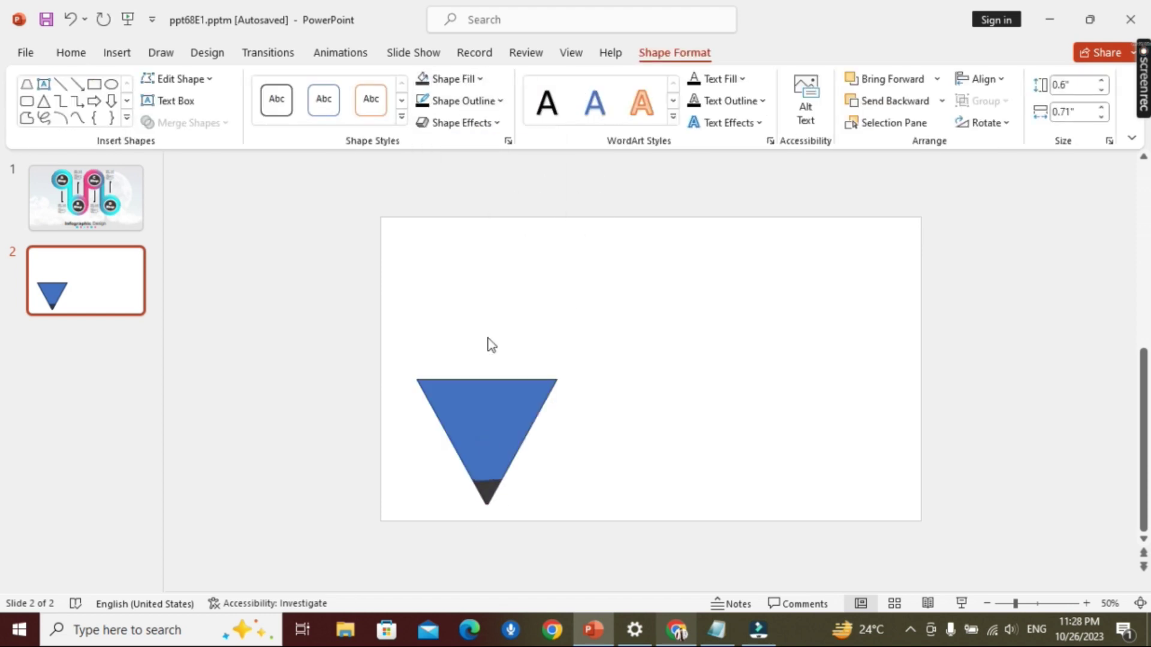
{"action": "left_click", "coordinate": [527, 417]}
Step: Give the large triangle a gradient fill with light peach and orange-peach stops
{"action": "right_click", "coordinate": [527, 418]}
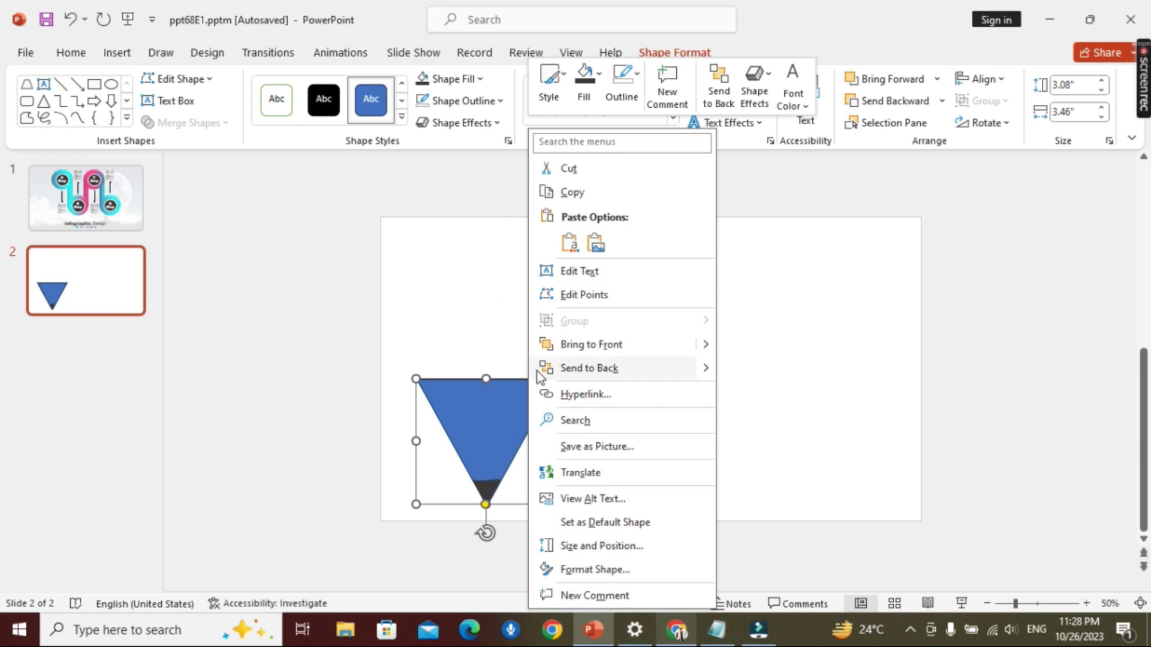
{"action": "left_click", "coordinate": [590, 570]}
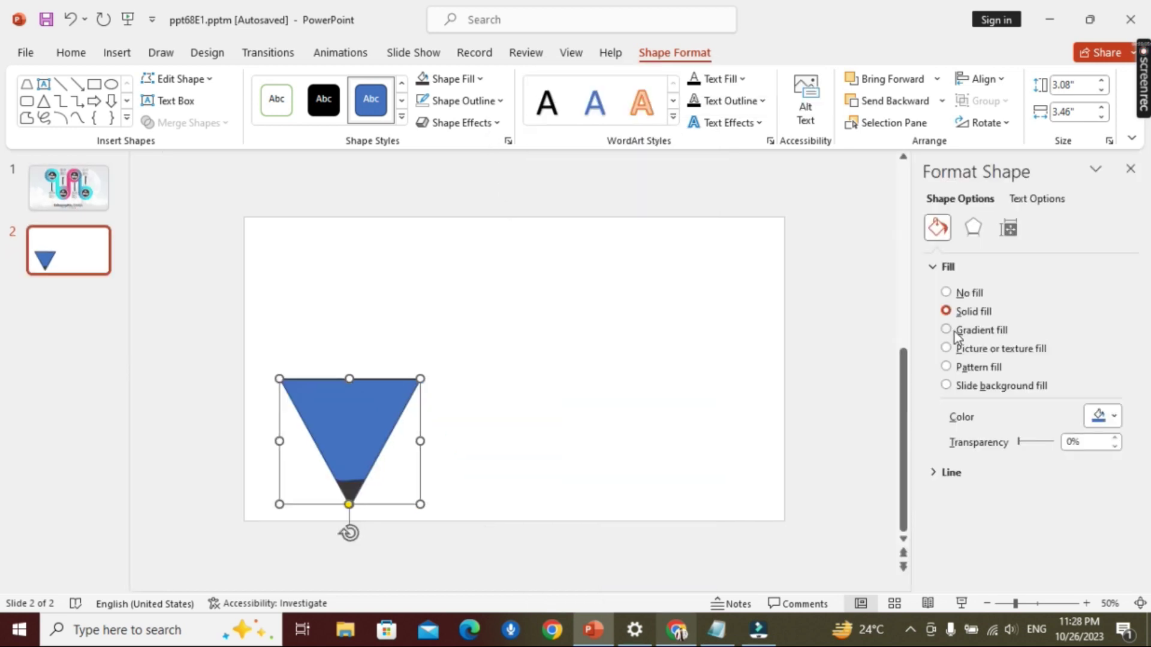
{"action": "left_click", "coordinate": [947, 329]}
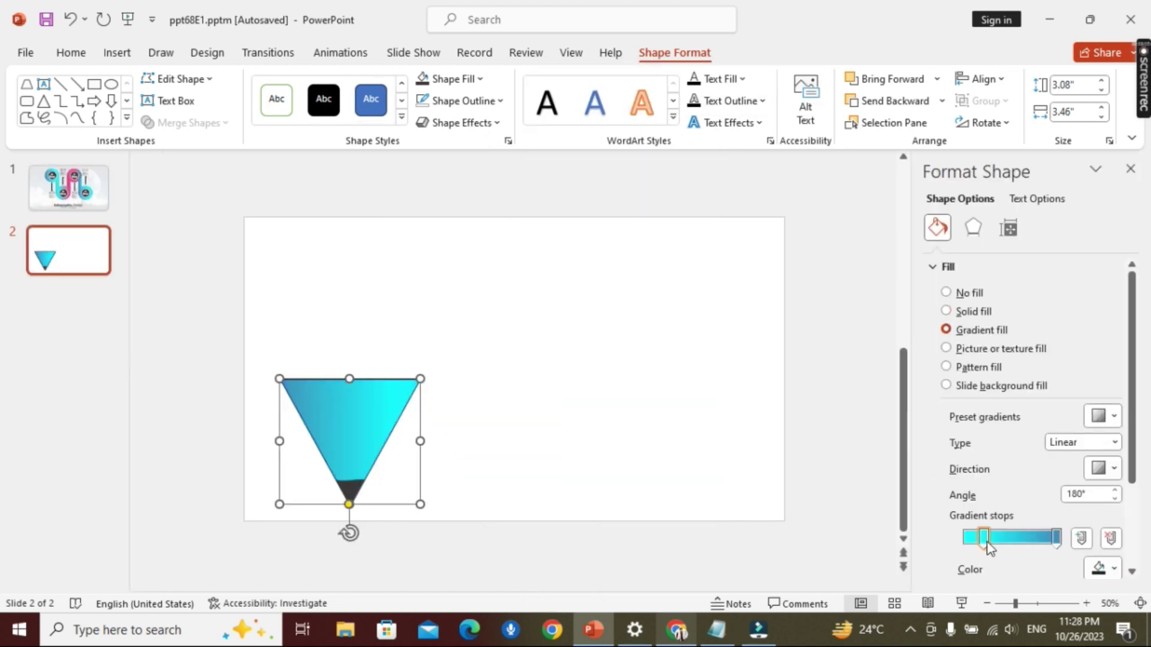
{"action": "left_click", "coordinate": [1114, 568]}
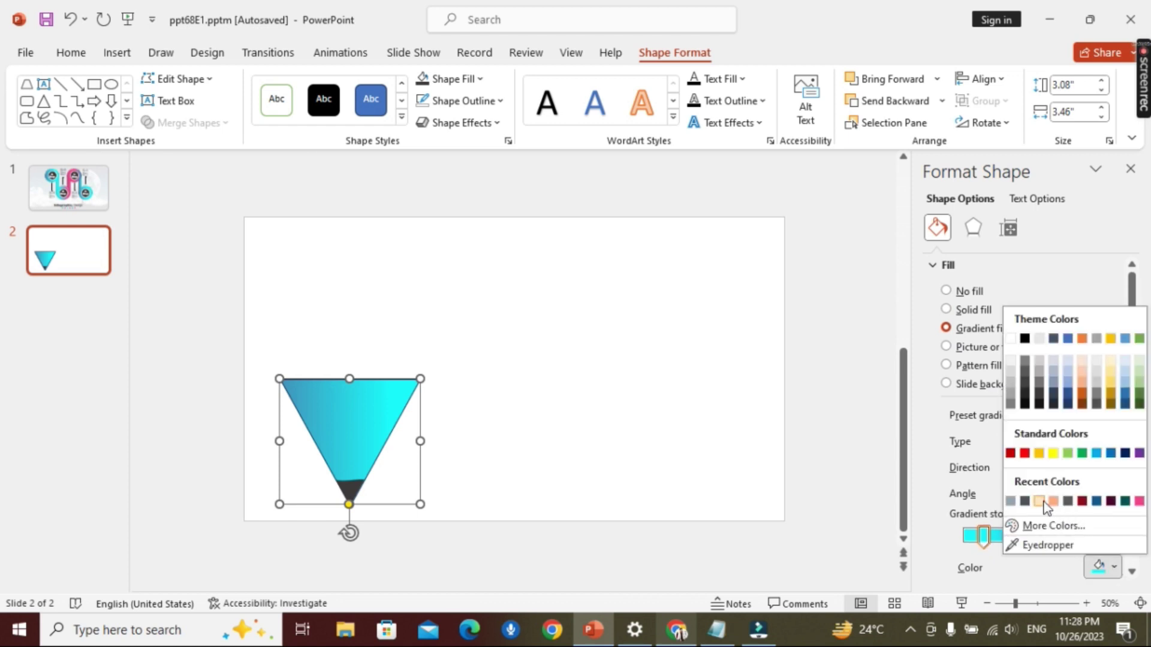
{"action": "left_click", "coordinate": [1039, 502]}
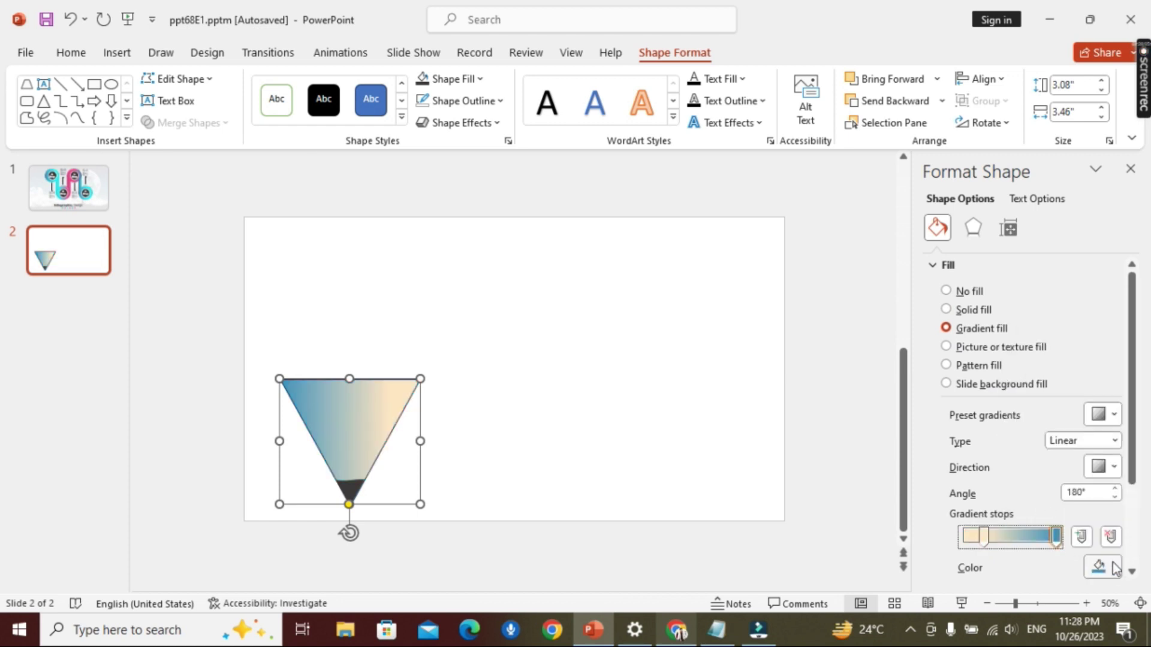
{"action": "left_click", "coordinate": [1114, 568]}
{"action": "left_click", "coordinate": [1053, 502]}
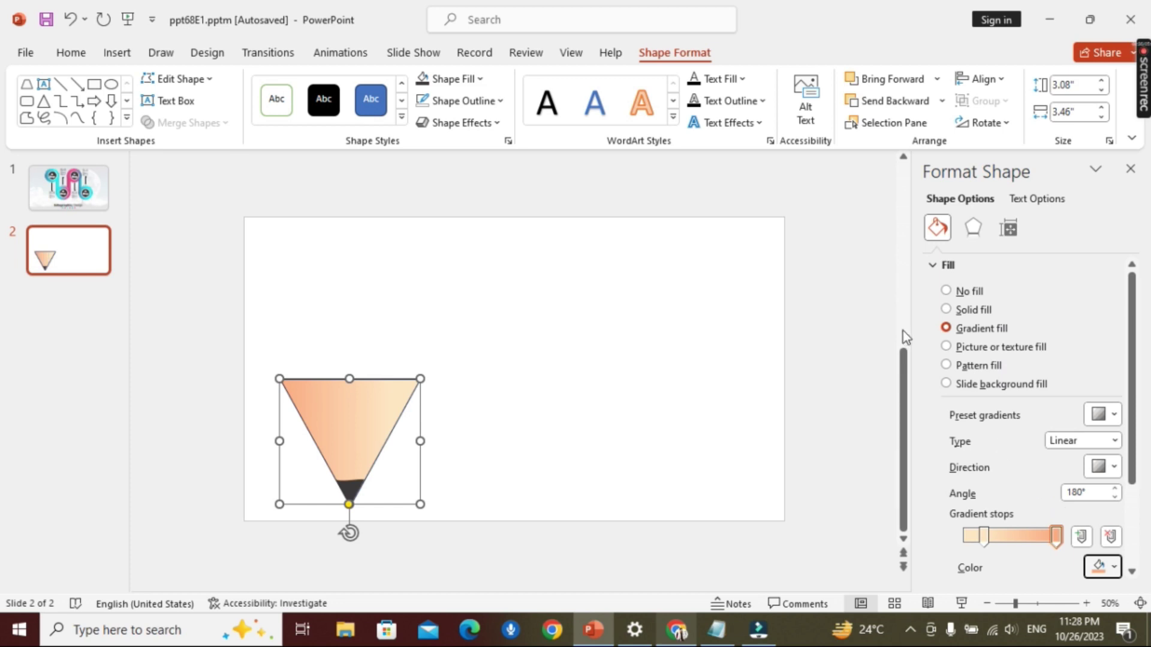
Step: Remove the large triangle's outline and close the Format Shape pane
{"action": "left_click", "coordinate": [497, 101]}
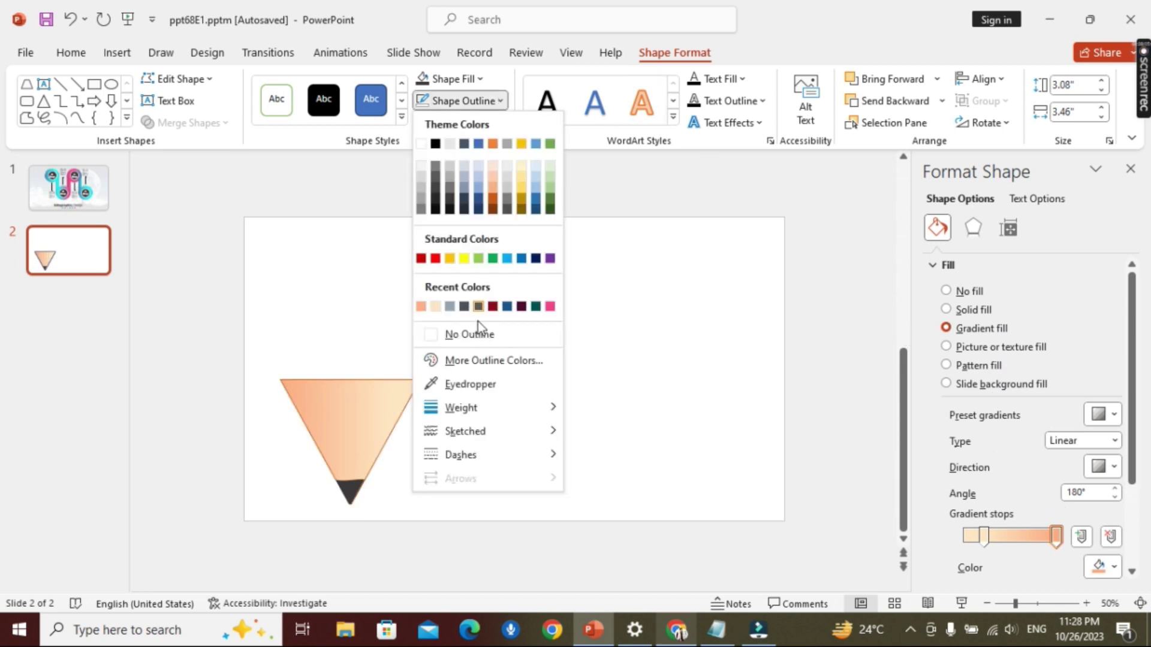
{"action": "left_click", "coordinate": [478, 336]}
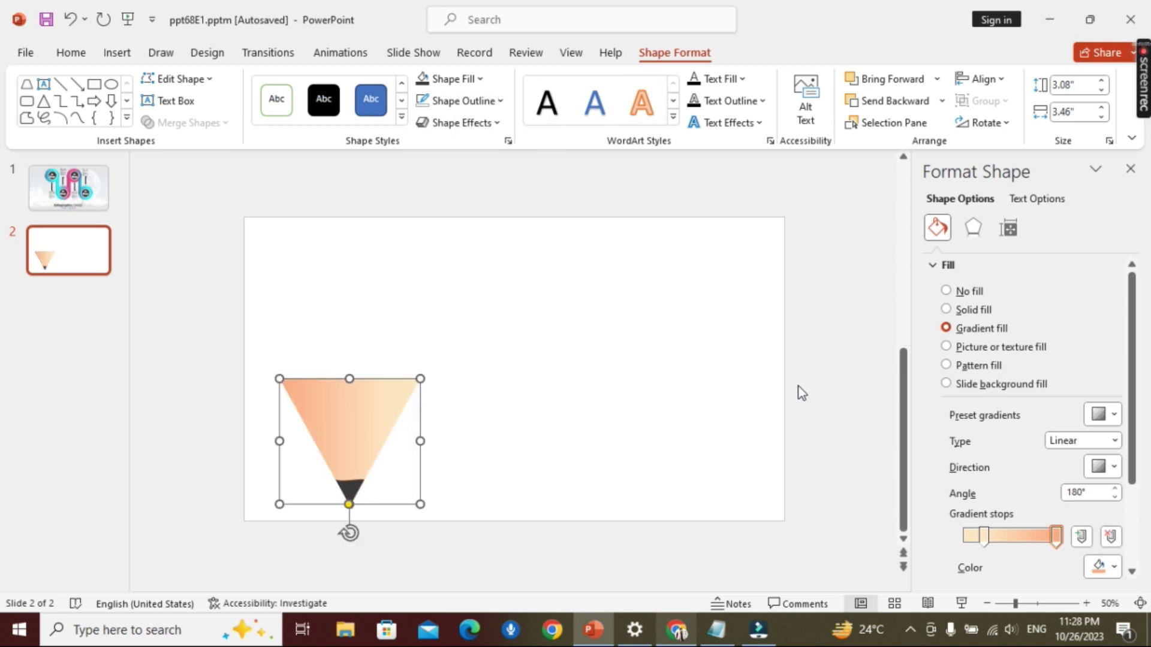
{"action": "left_click", "coordinate": [1135, 170]}
{"action": "left_click", "coordinate": [1056, 310]}
{"action": "left_click", "coordinate": [468, 430]}
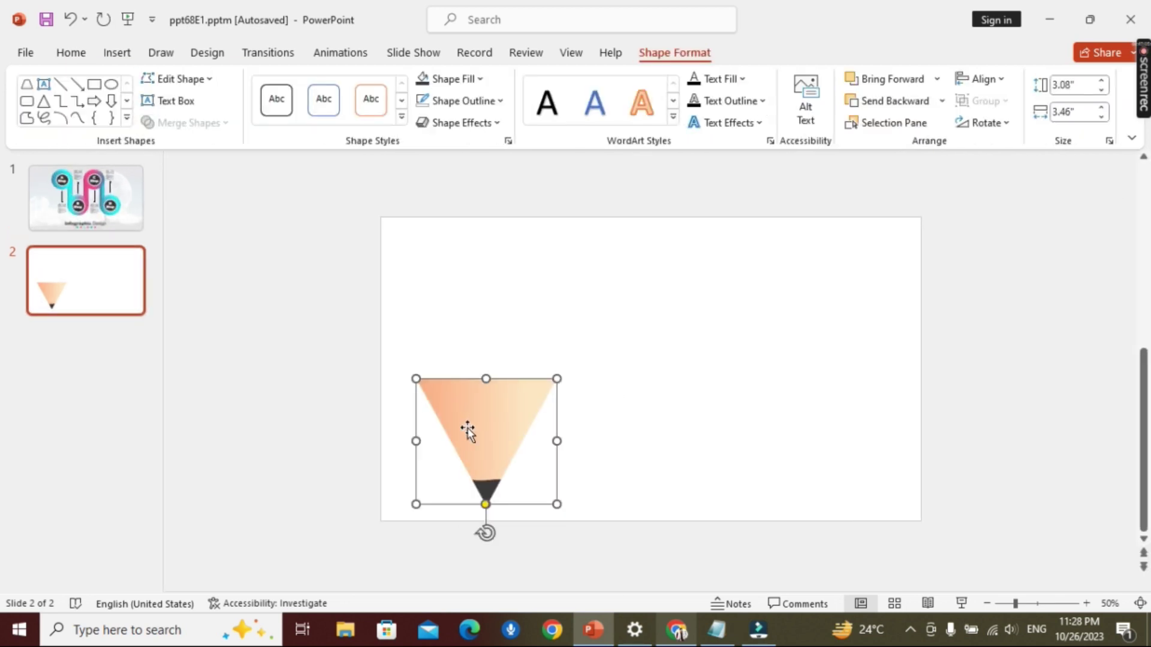
{"action": "left_click_drag", "start_coordinate": [486, 378], "coordinate": [486, 398]}
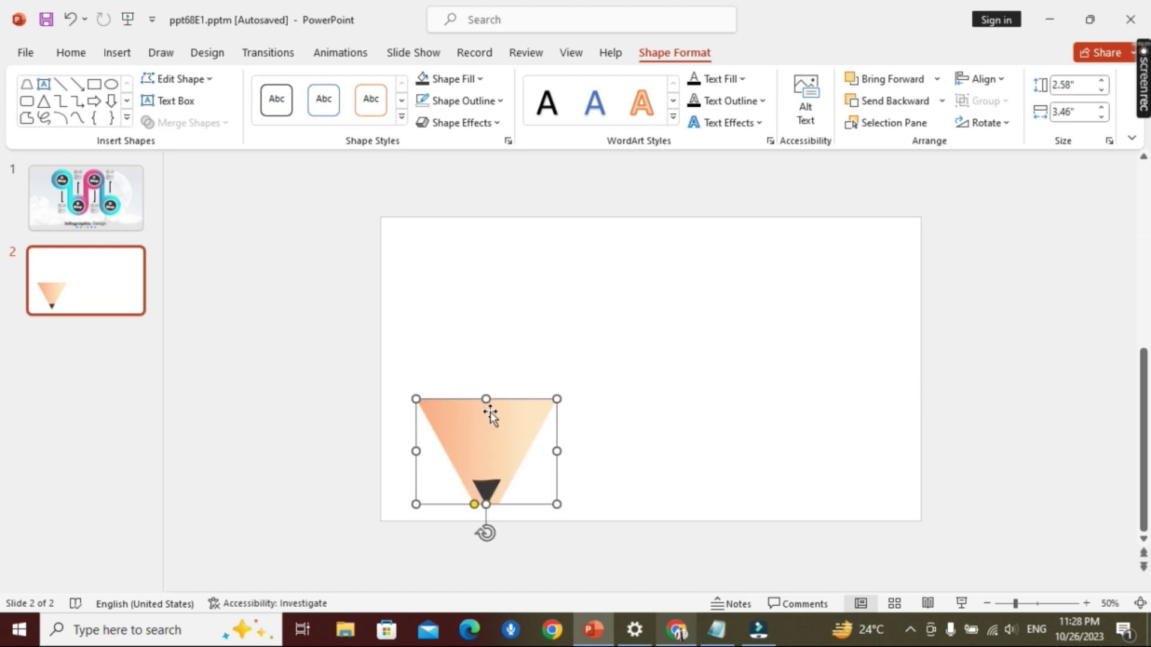
{"action": "left_click_drag", "start_coordinate": [476, 507], "coordinate": [487, 501]}
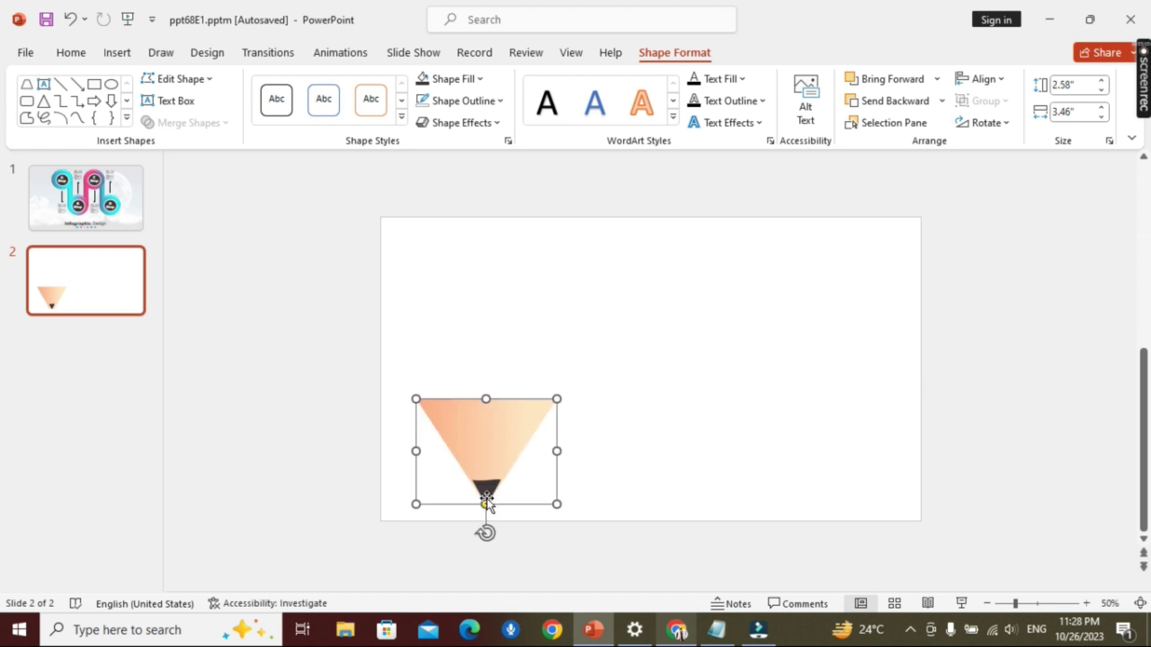
{"action": "key", "text": "Delete"}
{"action": "key", "text": "ctrl+z"}
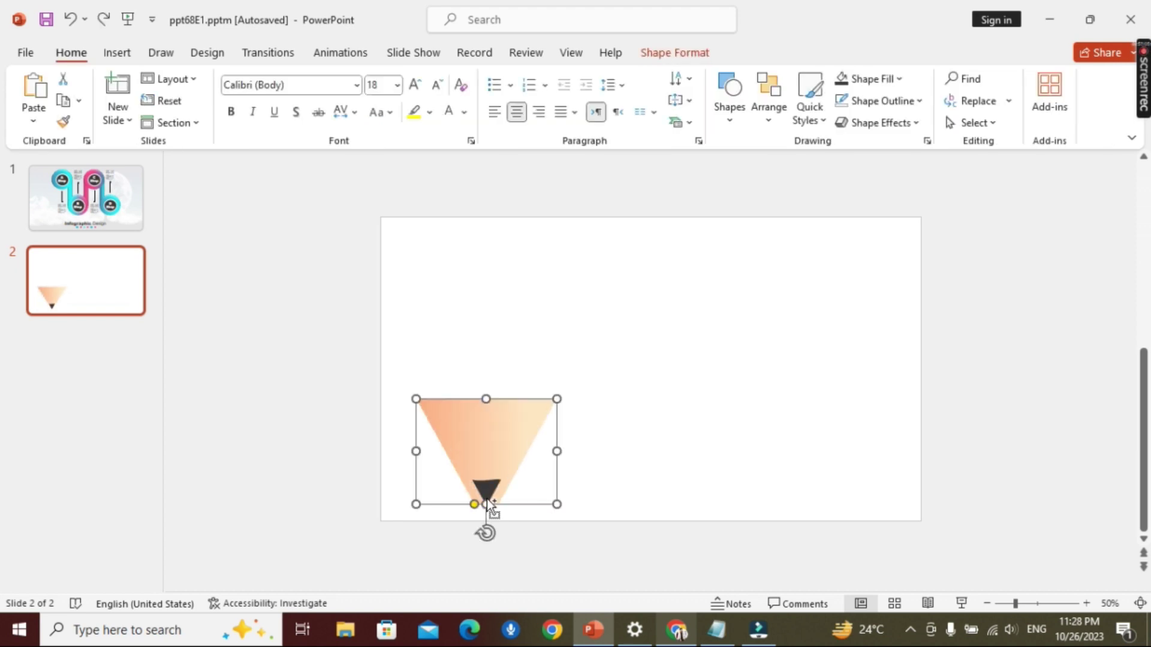
{"action": "left_click", "coordinate": [986, 421]}
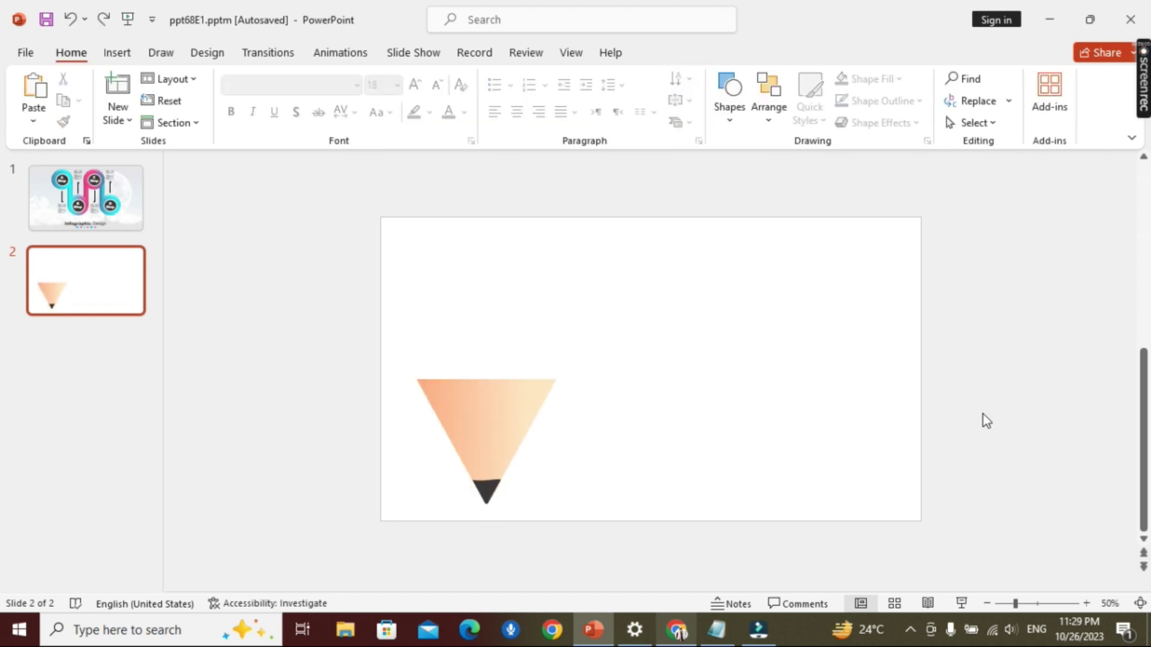
{"action": "left_click", "coordinate": [485, 421]}
{"action": "left_click", "coordinate": [494, 483], "text": "shift"}
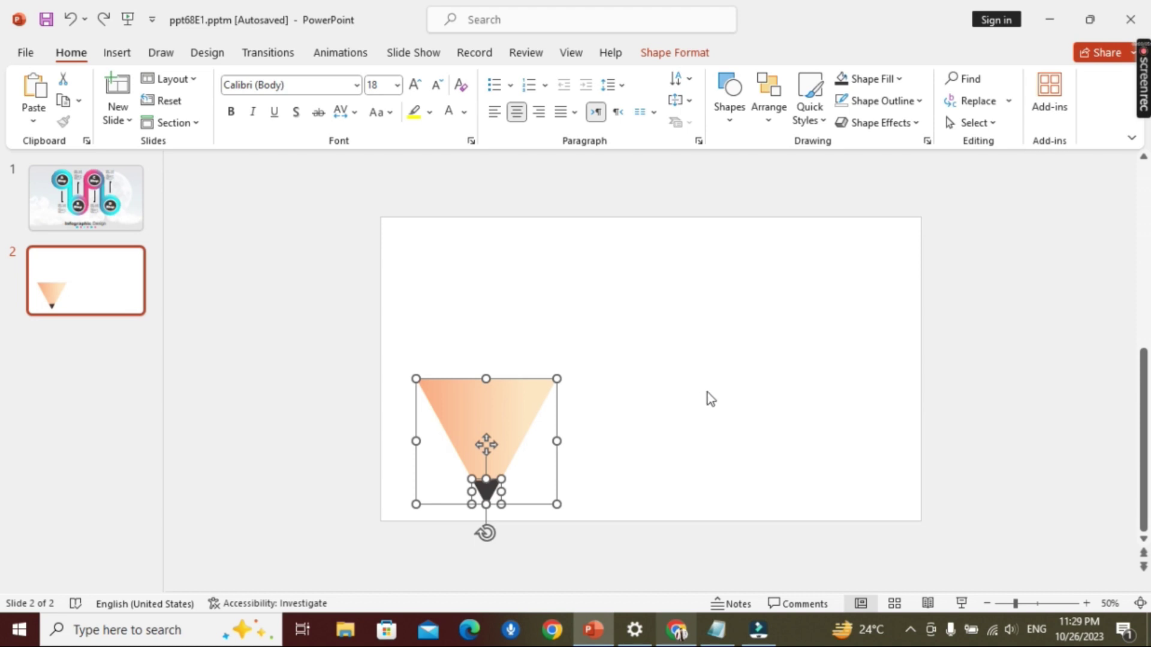
{"action": "key", "text": "Down"}
{"action": "key", "text": "Down"}
{"action": "key", "text": "Down"}
{"action": "key", "text": "Down"}
{"action": "key", "text": "Down"}
{"action": "key", "text": "Down"}
{"action": "key", "text": "Up"}
{"action": "key", "text": "Up"}
{"action": "key", "text": "Up"}
{"action": "key", "text": "Up"}
{"action": "key", "text": "Up"}
{"action": "left_click", "coordinate": [1052, 405]}
{"action": "left_click", "coordinate": [501, 430]}
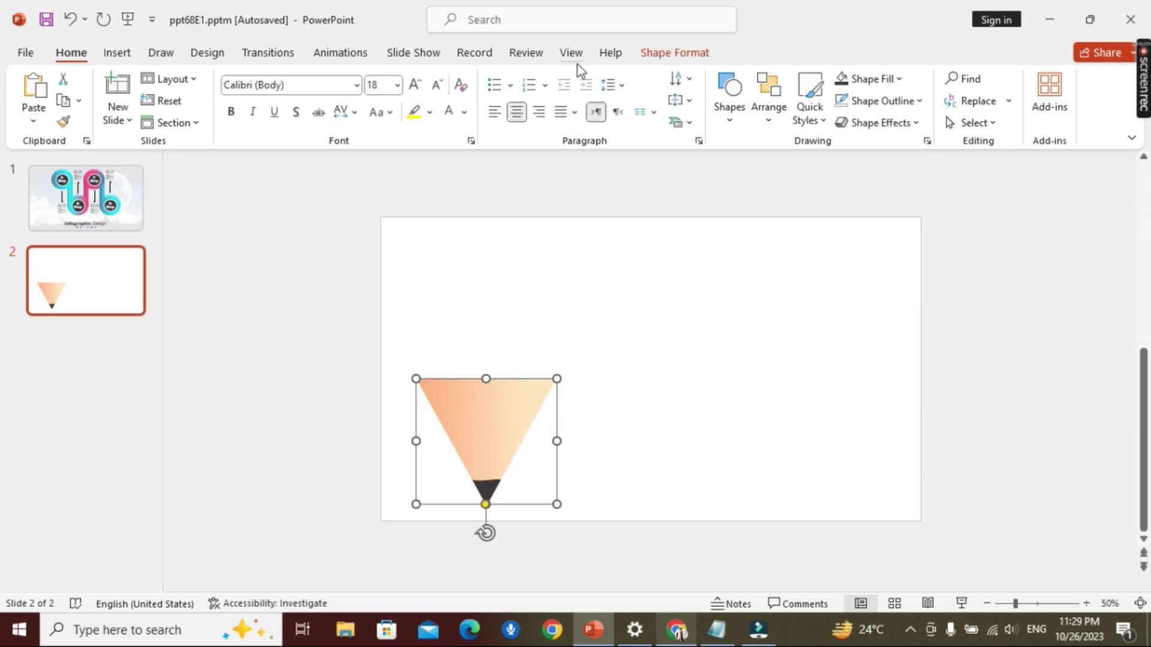
Step: Zoom to 125% on the pencil-tip triangle, leaving its points unchanged
{"action": "left_click", "coordinate": [704, 55]}
{"action": "left_click", "coordinate": [207, 81]}
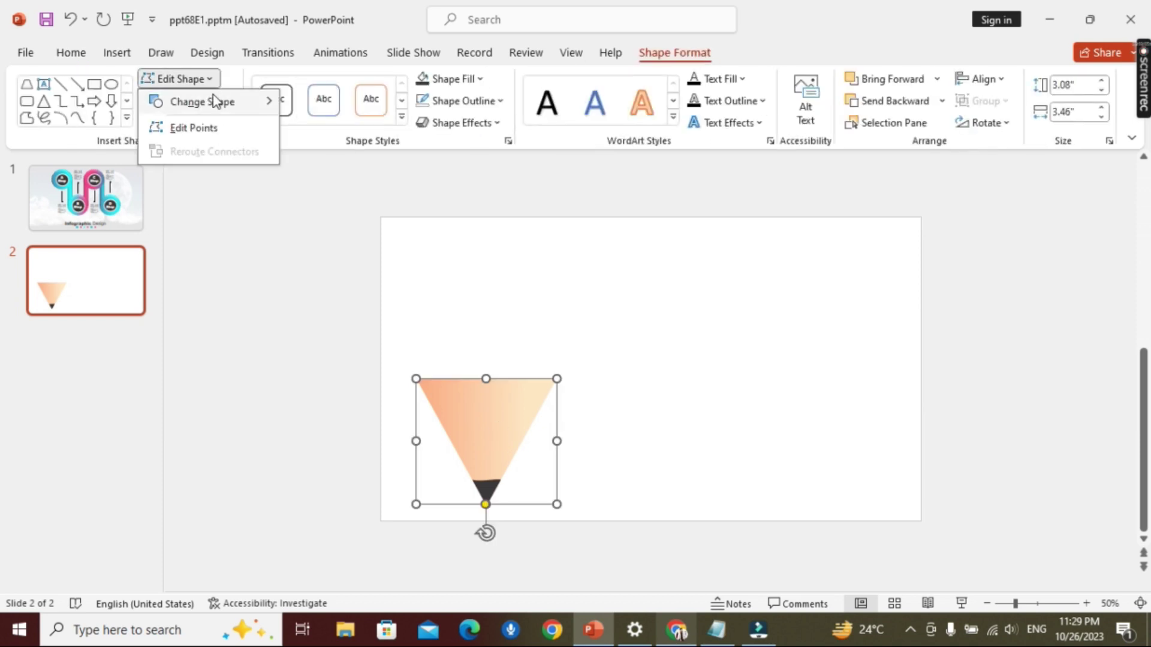
{"action": "left_click", "coordinate": [181, 127]}
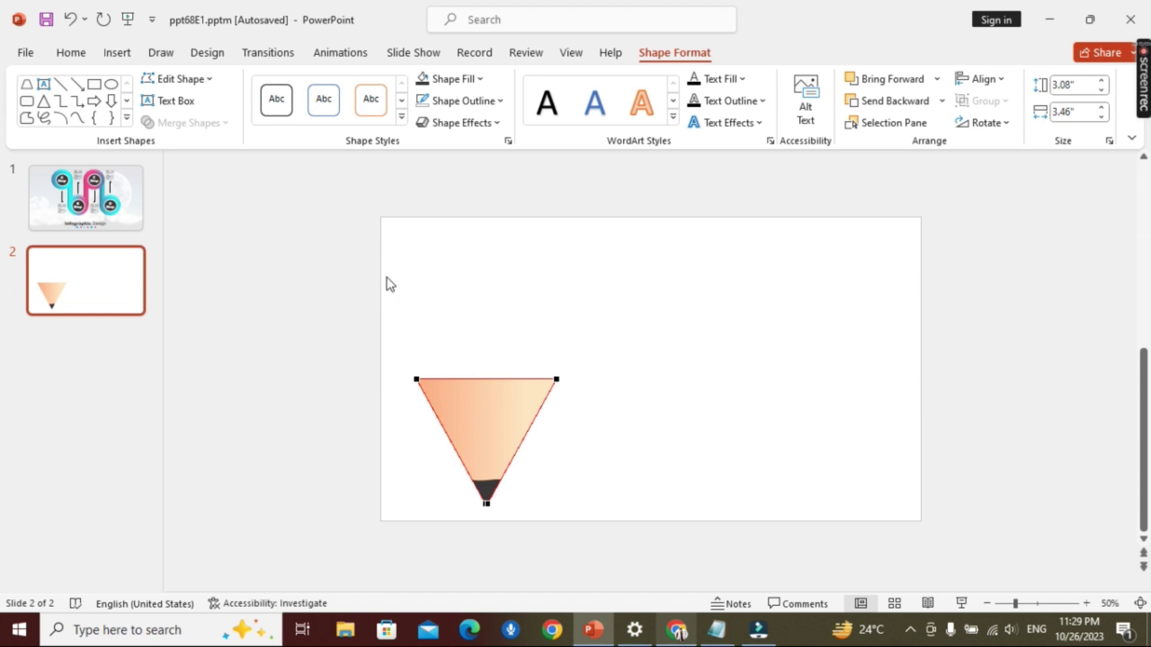
{"action": "scroll", "coordinate": [476, 397], "scroll_direction": "up", "scroll_amount": 5, "text": "ctrl"}
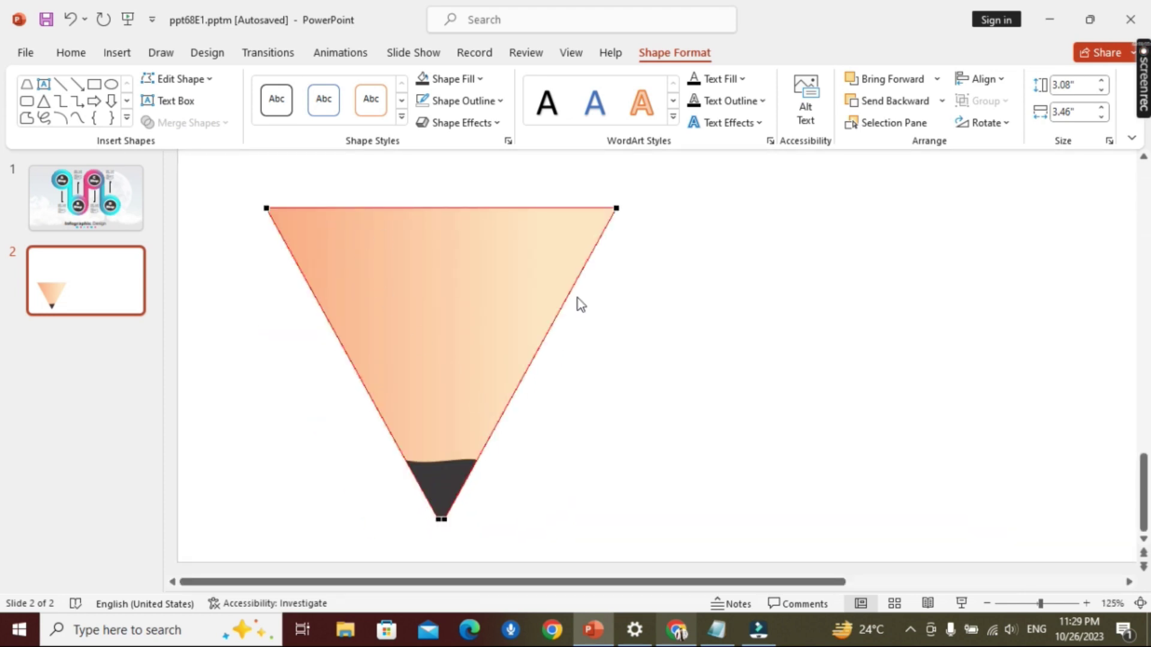
{"action": "left_click", "coordinate": [357, 169]}
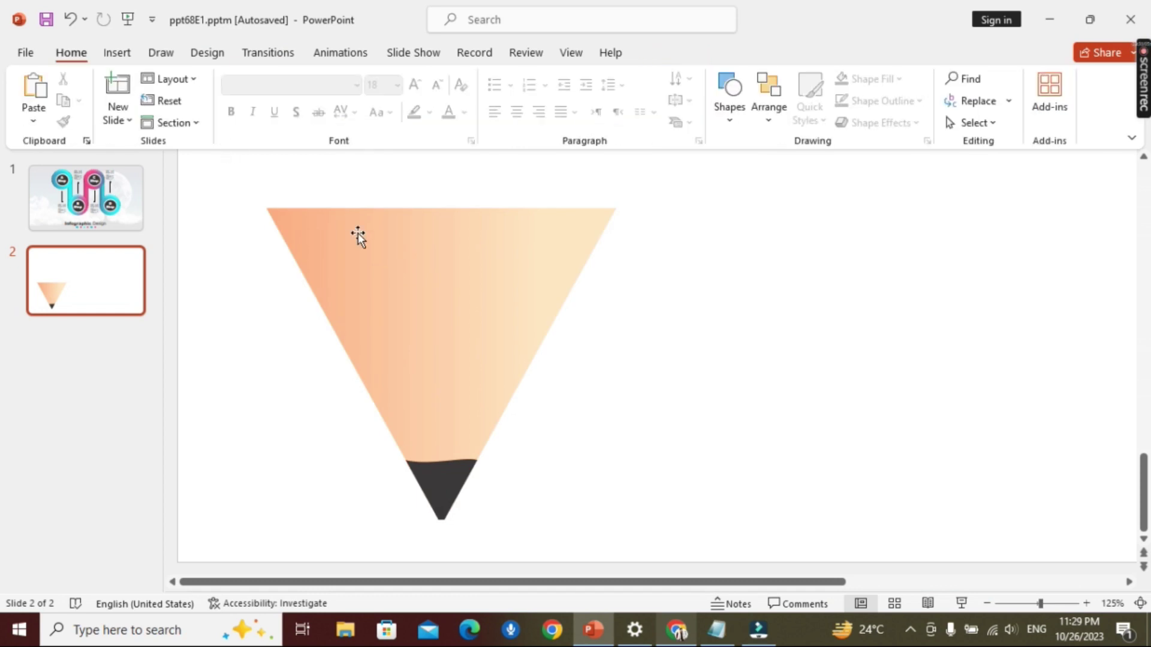
Step: Draw a flat oval at the triangle's top-left corner and duplicate it along the top edge
{"action": "left_click", "coordinate": [379, 265]}
{"action": "left_click", "coordinate": [111, 83]}
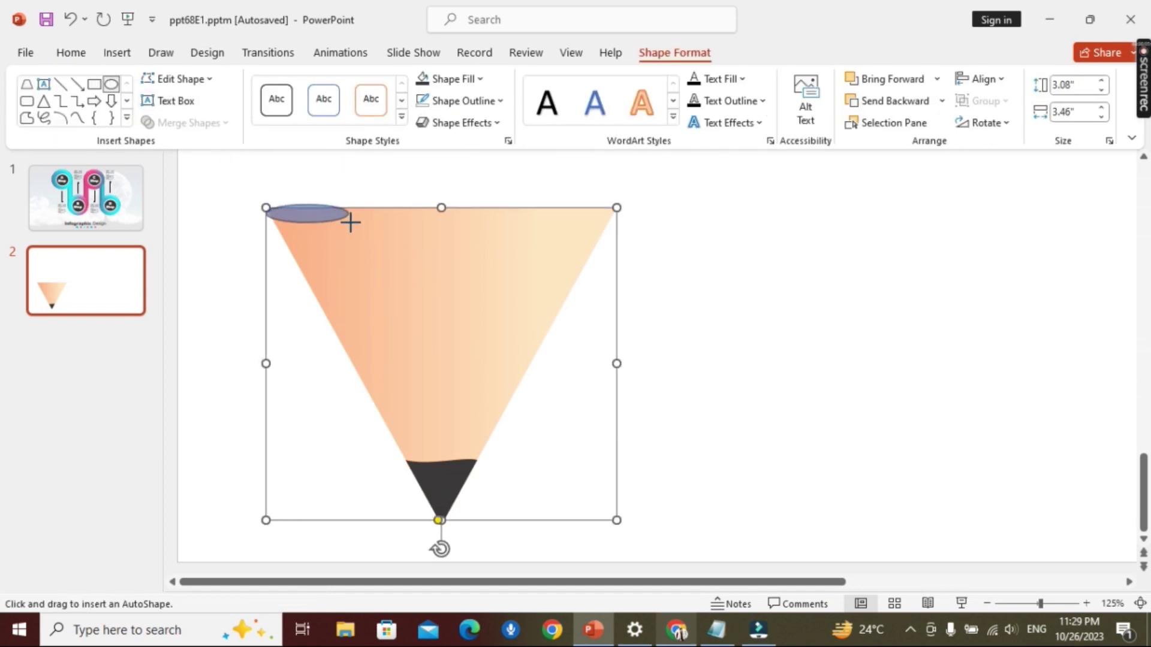
{"action": "mouse_move", "coordinate": [303, 210]}
{"action": "left_mouse_down"}
{"action": "mouse_move", "coordinate": [367, 223]}
{"action": "mouse_move", "coordinate": [326, 214]}
{"action": "left_mouse_up"}
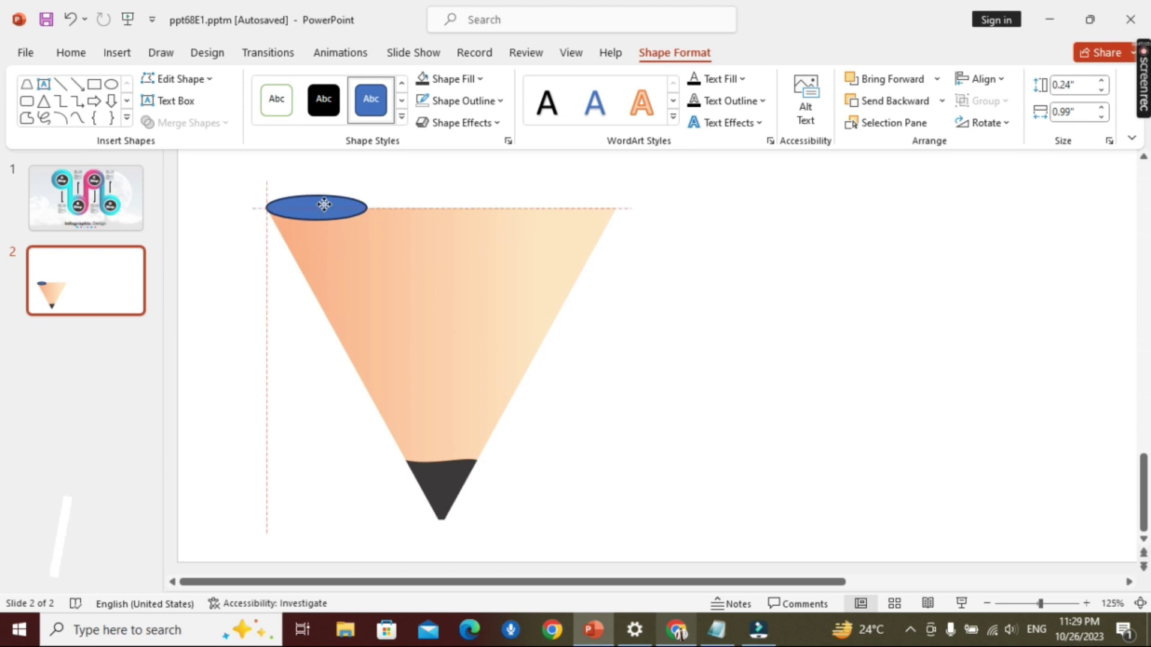
{"action": "key", "text": "ctrl+d"}
{"action": "mouse_move", "coordinate": [365, 225]}
{"action": "left_mouse_down"}
{"action": "mouse_move", "coordinate": [449, 209]}
{"action": "mouse_move", "coordinate": [632, 214]}
{"action": "left_mouse_up"}
{"action": "key", "text": "ctrl+d"}
{"action": "key", "text": "ctrl+d"}
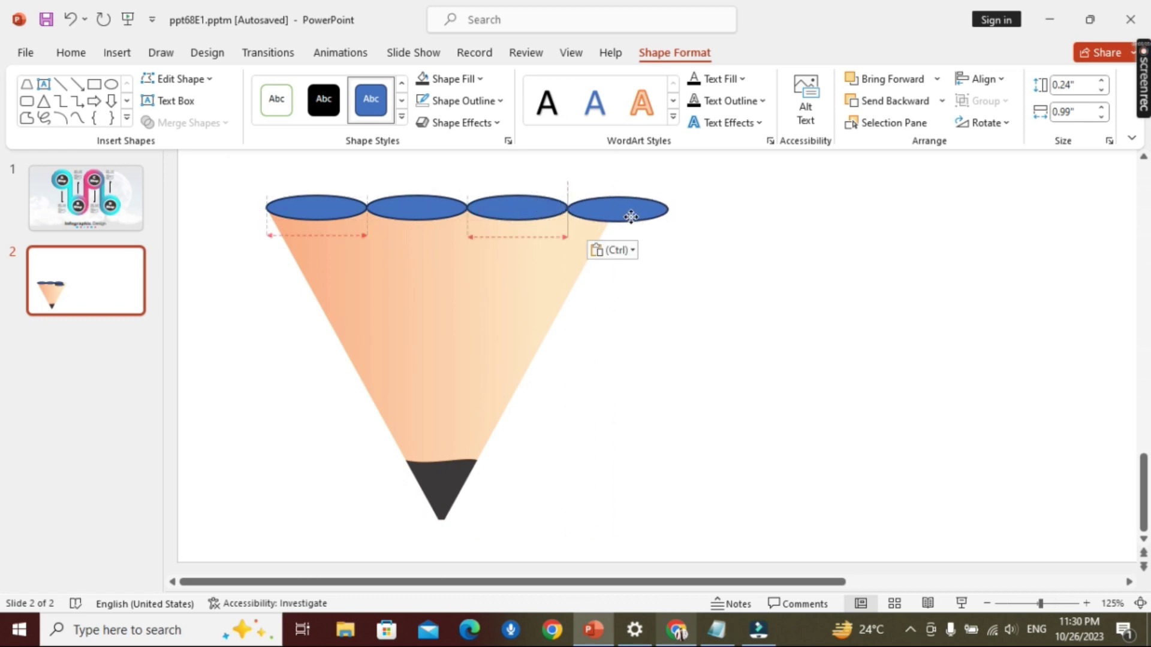
Step: Make all four ovals taller so they match
{"action": "left_click", "coordinate": [416, 210]}
{"action": "left_click_drag", "start_coordinate": [416, 220], "coordinate": [416, 233]}
{"action": "left_click", "coordinate": [512, 213]}
{"action": "left_click_drag", "start_coordinate": [516, 220], "coordinate": [516, 232]}
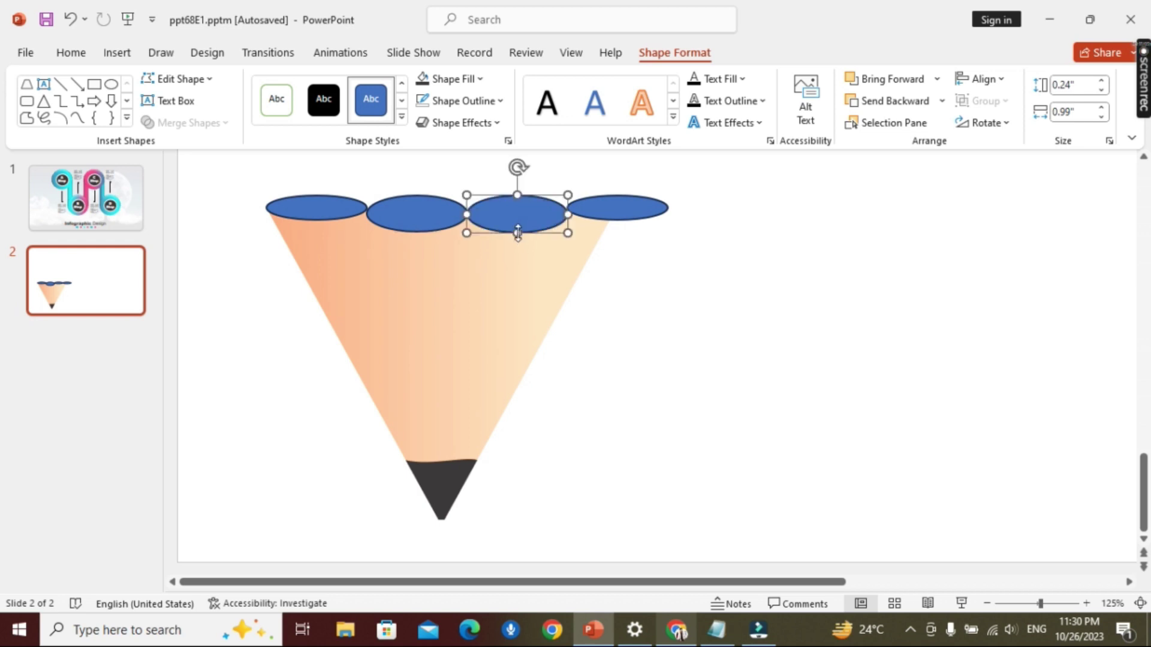
{"action": "left_click", "coordinate": [618, 210]}
{"action": "left_click_drag", "start_coordinate": [617, 221], "coordinate": [617, 232]}
{"action": "left_click", "coordinate": [315, 209]}
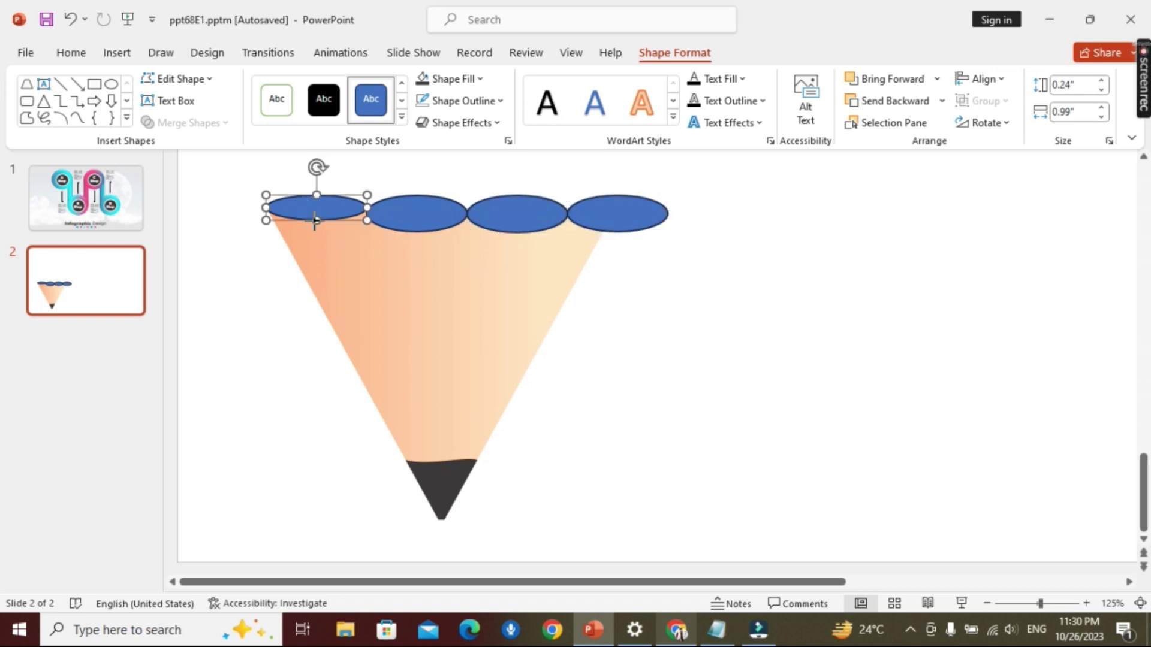
{"action": "left_click_drag", "start_coordinate": [316, 221], "coordinate": [316, 233]}
Step: Unite the four ovals into a single shape
{"action": "left_click", "coordinate": [416, 222], "text": "shift"}
{"action": "left_click", "coordinate": [517, 222], "text": "shift"}
{"action": "left_click", "coordinate": [617, 219], "text": "shift"}
{"action": "left_click", "coordinate": [187, 122]}
{"action": "left_click", "coordinate": [210, 150]}
Step: Stretch the merged ovals slightly and subtract them from the pencil cone
{"action": "left_click", "coordinate": [375, 265], "text": "shift"}
{"action": "left_click", "coordinate": [188, 122]}
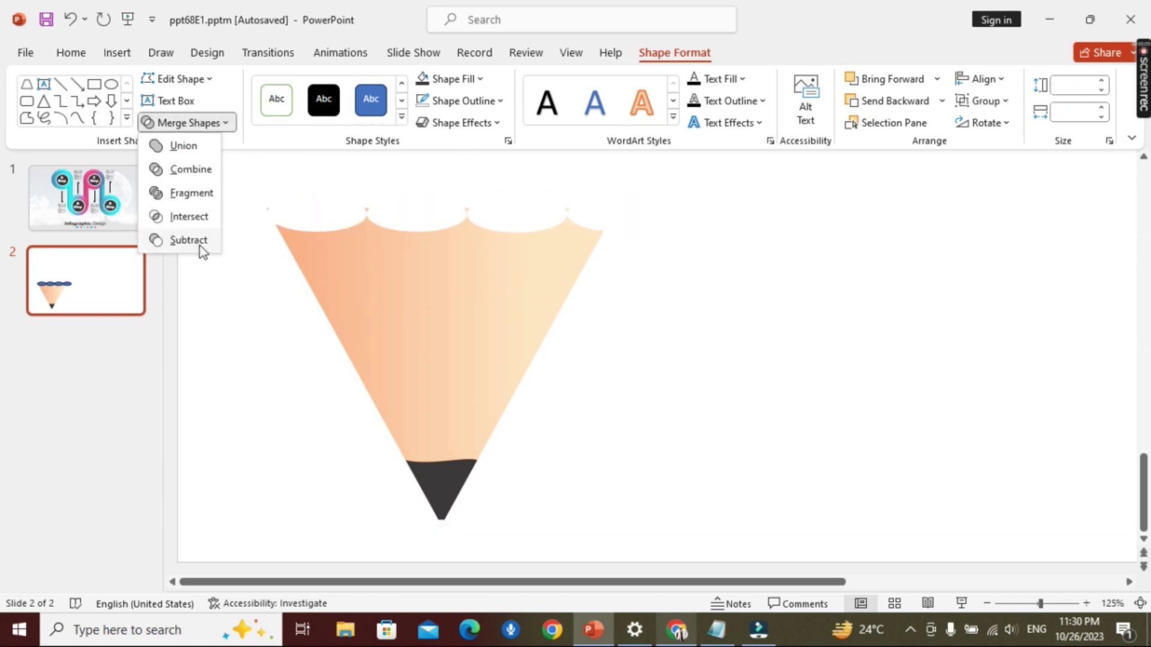
{"action": "left_click", "coordinate": [250, 296]}
{"action": "left_click", "coordinate": [467, 210]}
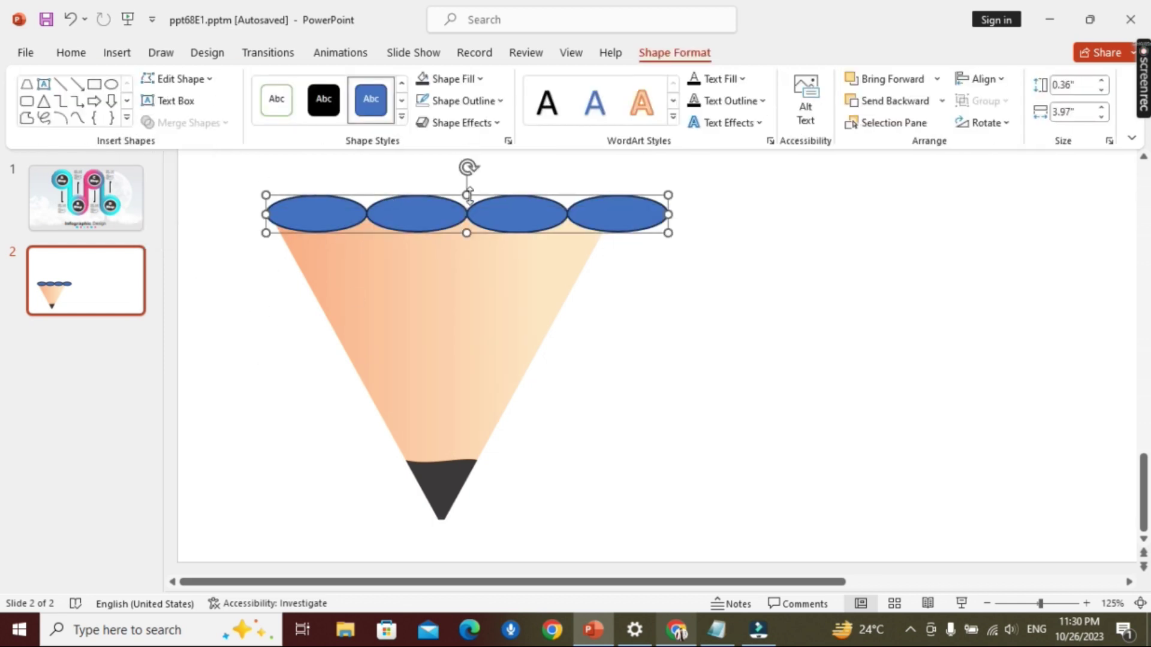
{"action": "left_click_drag", "start_coordinate": [466, 195], "coordinate": [469, 190]}
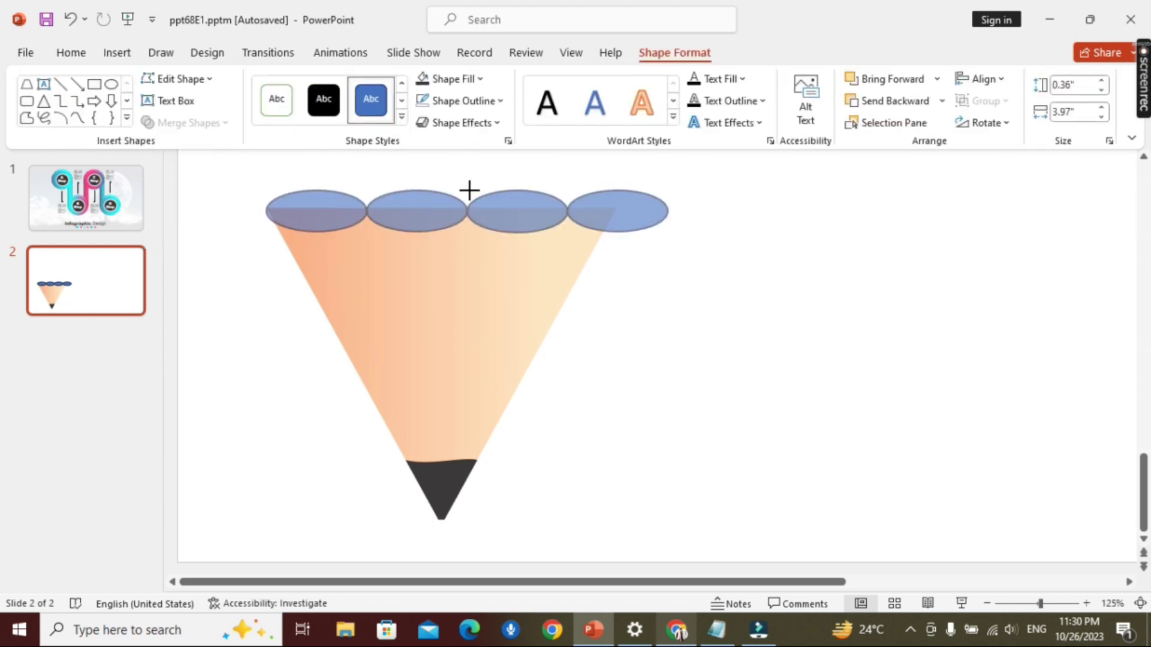
{"action": "left_click", "coordinate": [433, 265], "text": "shift"}
{"action": "left_click", "coordinate": [221, 124]}
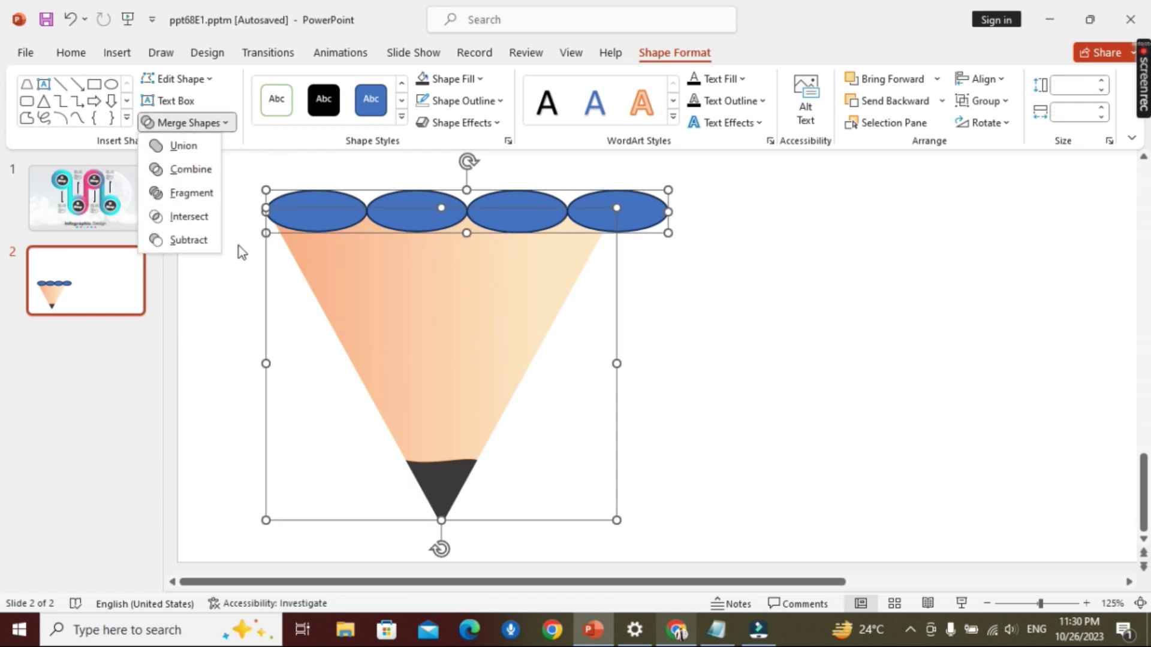
{"action": "left_click", "coordinate": [203, 246]}
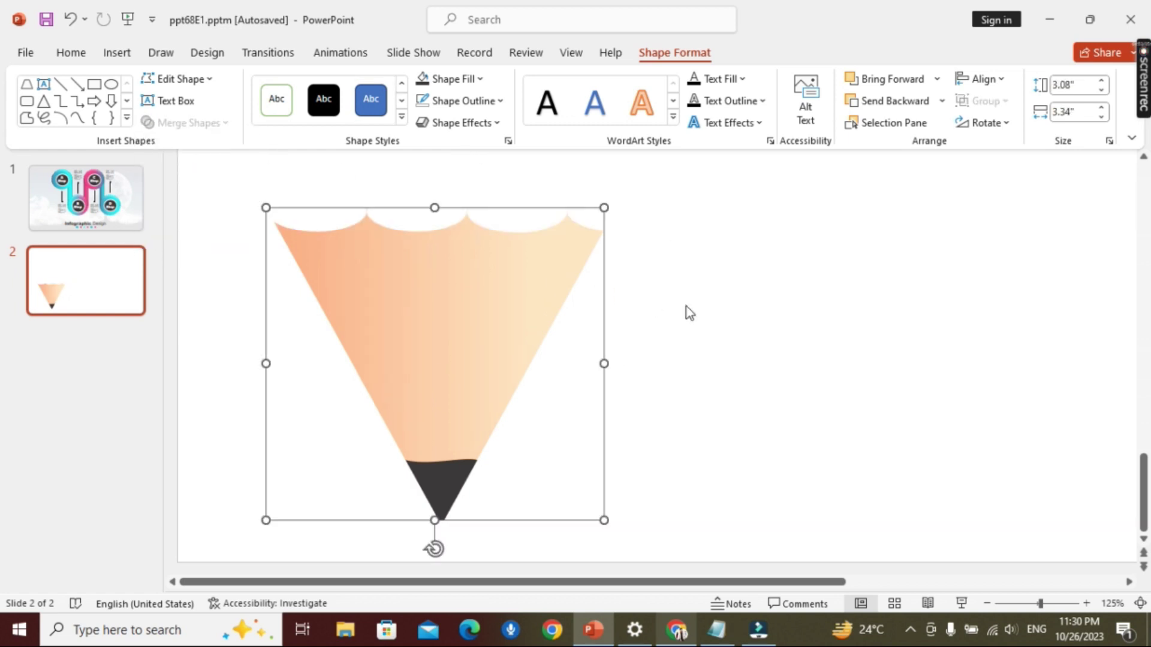
Step: Darken the tip's middle gradient stop and place the stops at 95% and 71%
{"action": "left_click", "coordinate": [726, 307]}
{"action": "scroll", "coordinate": [729, 309], "scroll_direction": "down", "scroll_amount": 3}
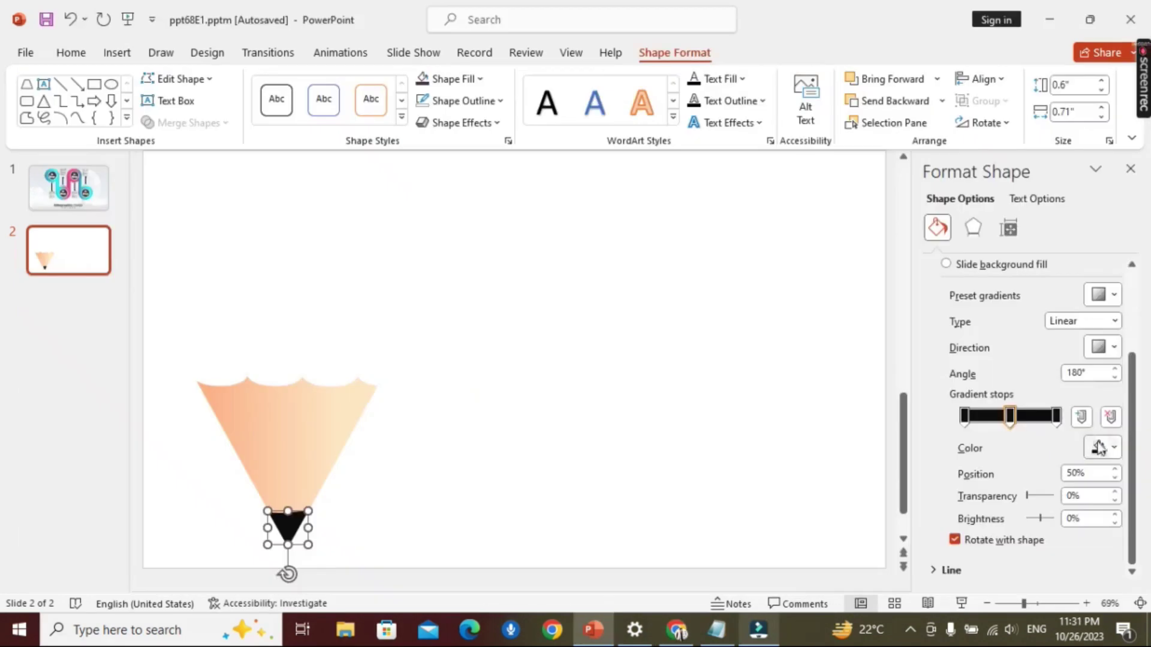
{"action": "left_click", "coordinate": [1112, 449]}
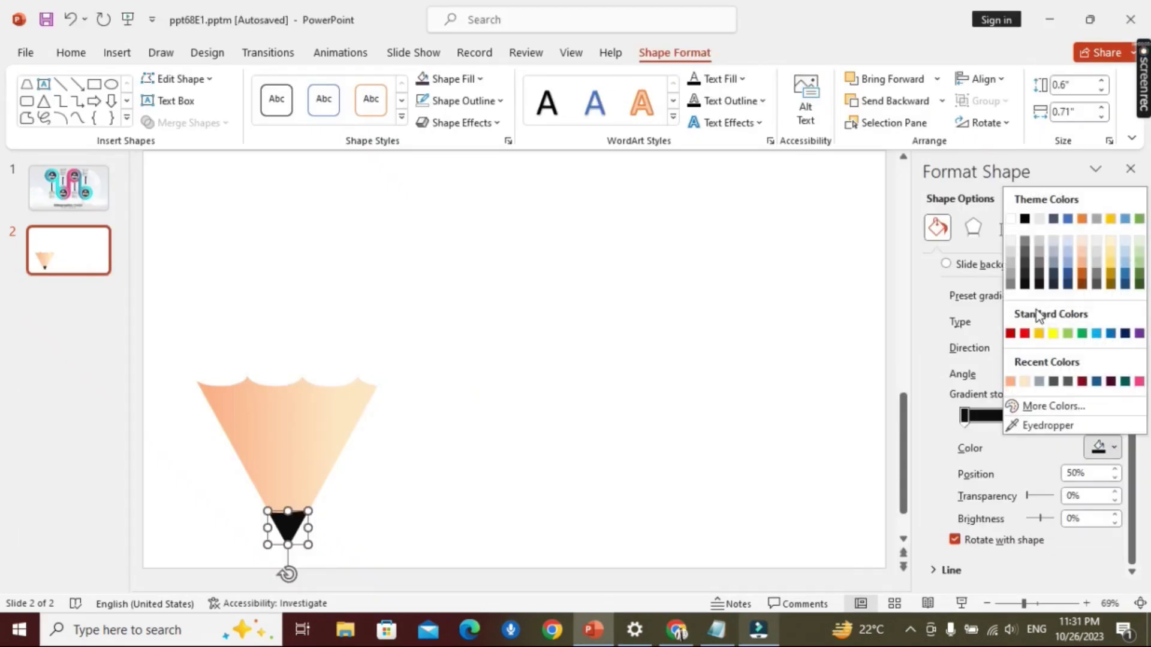
{"action": "left_click", "coordinate": [1040, 264]}
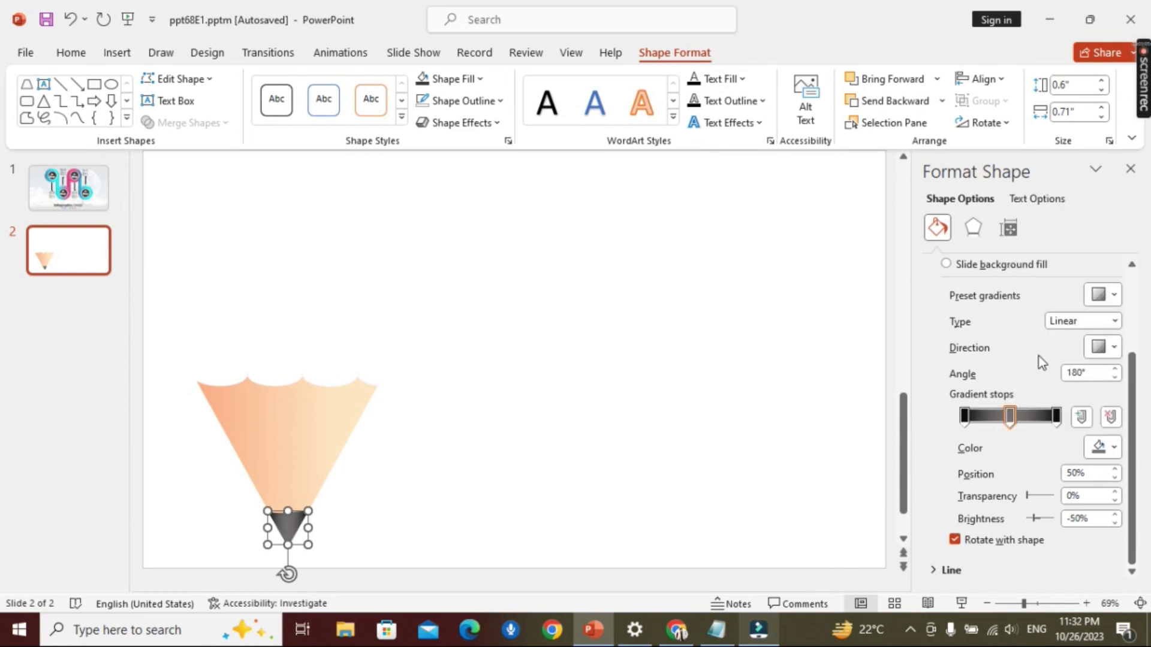
{"action": "left_click_drag", "start_coordinate": [1056, 415], "coordinate": [1052, 420]}
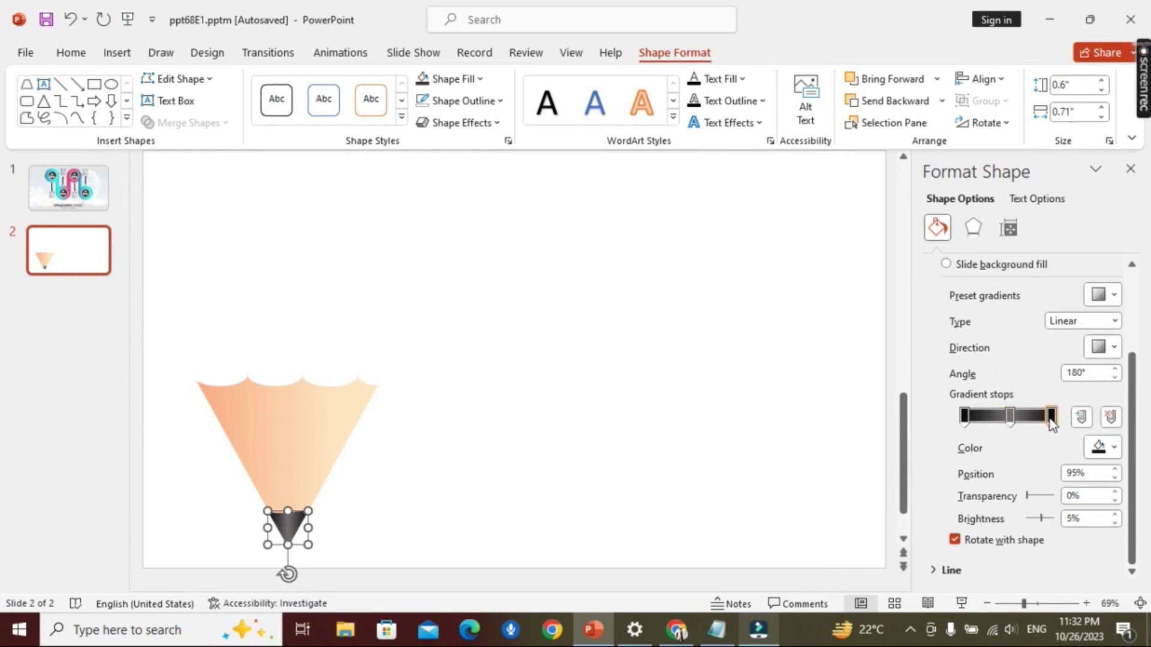
{"action": "left_click_drag", "start_coordinate": [1035, 418], "coordinate": [989, 418]}
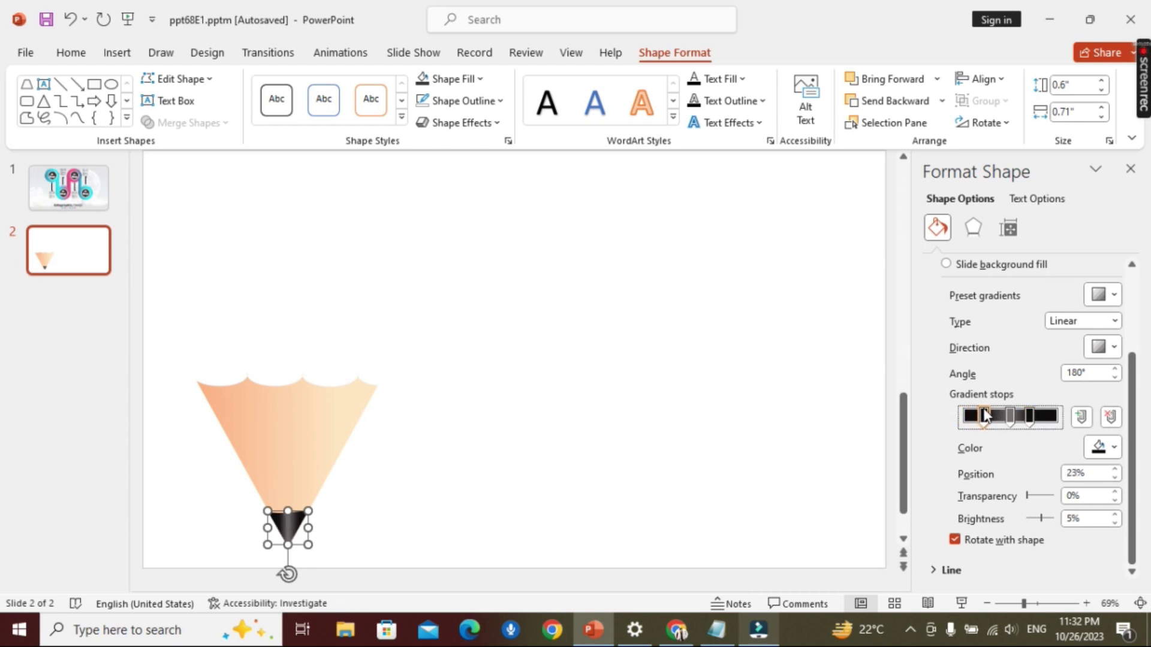
{"action": "left_click", "coordinate": [843, 432]}
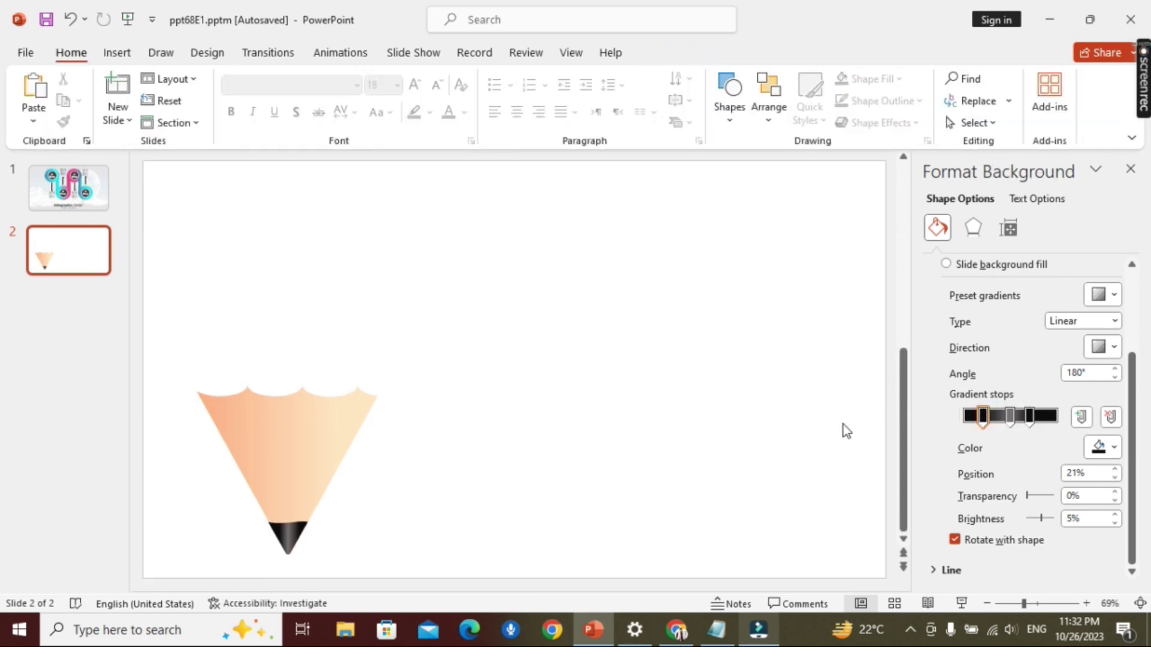
Step: Apply a bevelled 3D Shape Effects preset to the peach pencil cone
{"action": "left_click", "coordinate": [325, 451]}
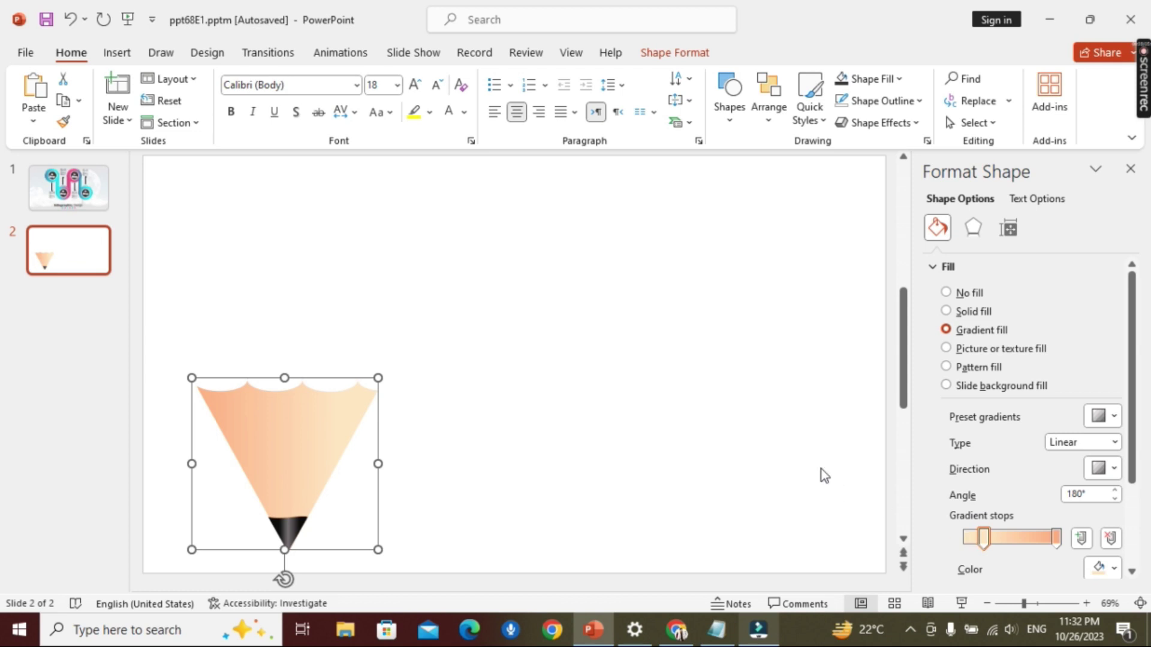
{"action": "left_click", "coordinate": [675, 53]}
{"action": "left_click", "coordinate": [461, 122]}
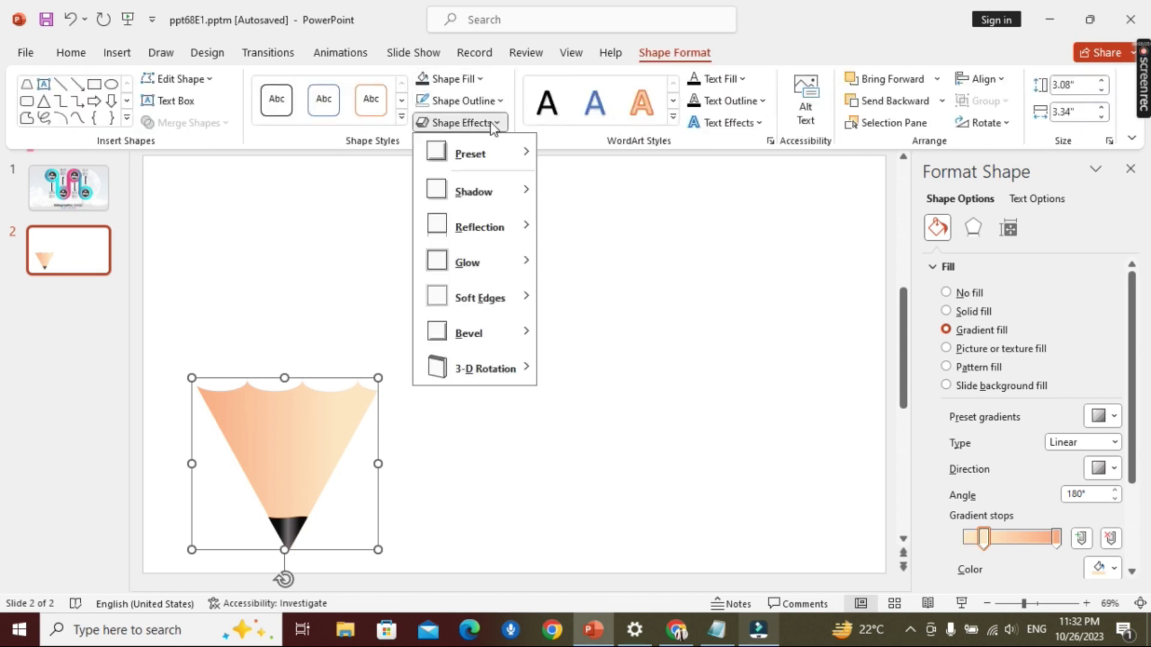
{"action": "mouse_move", "coordinate": [470, 154]}
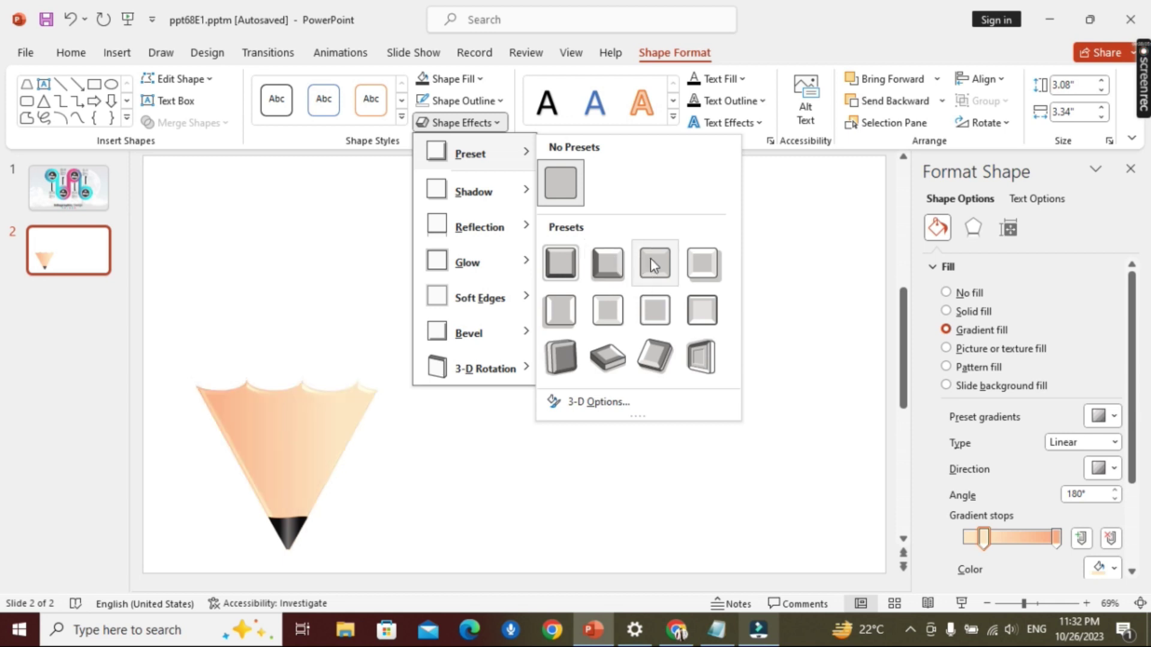
{"action": "left_click", "coordinate": [591, 268]}
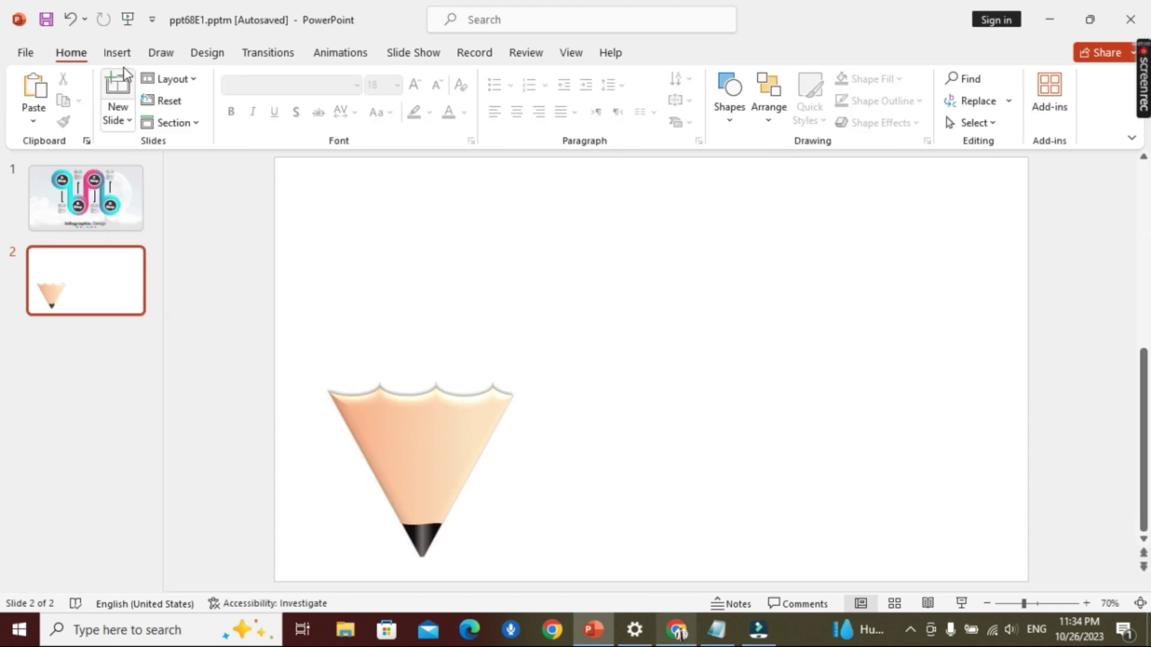
Step: Draw a blue rectangle above the pencil's top and send it behind the pencil cone
{"action": "left_click", "coordinate": [118, 53]}
{"action": "left_click", "coordinate": [284, 96]}
{"action": "left_click", "coordinate": [350, 165]}
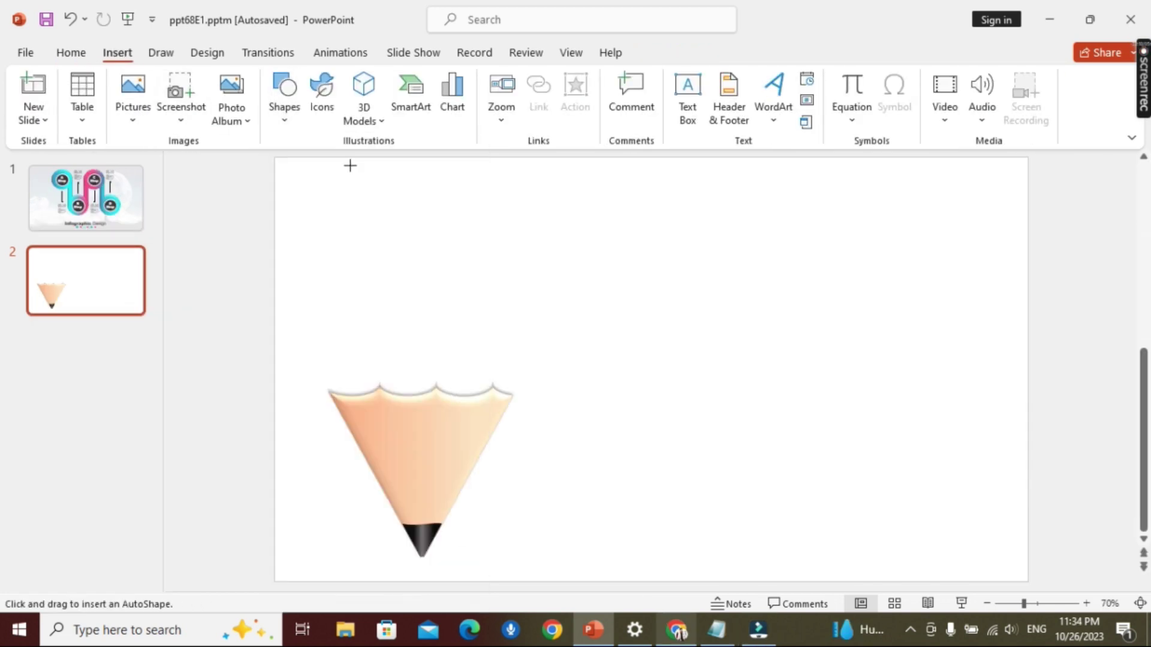
{"action": "mouse_move", "coordinate": [313, 238]}
{"action": "left_mouse_down"}
{"action": "mouse_move", "coordinate": [372, 402]}
{"action": "mouse_move", "coordinate": [364, 367]}
{"action": "left_mouse_up"}
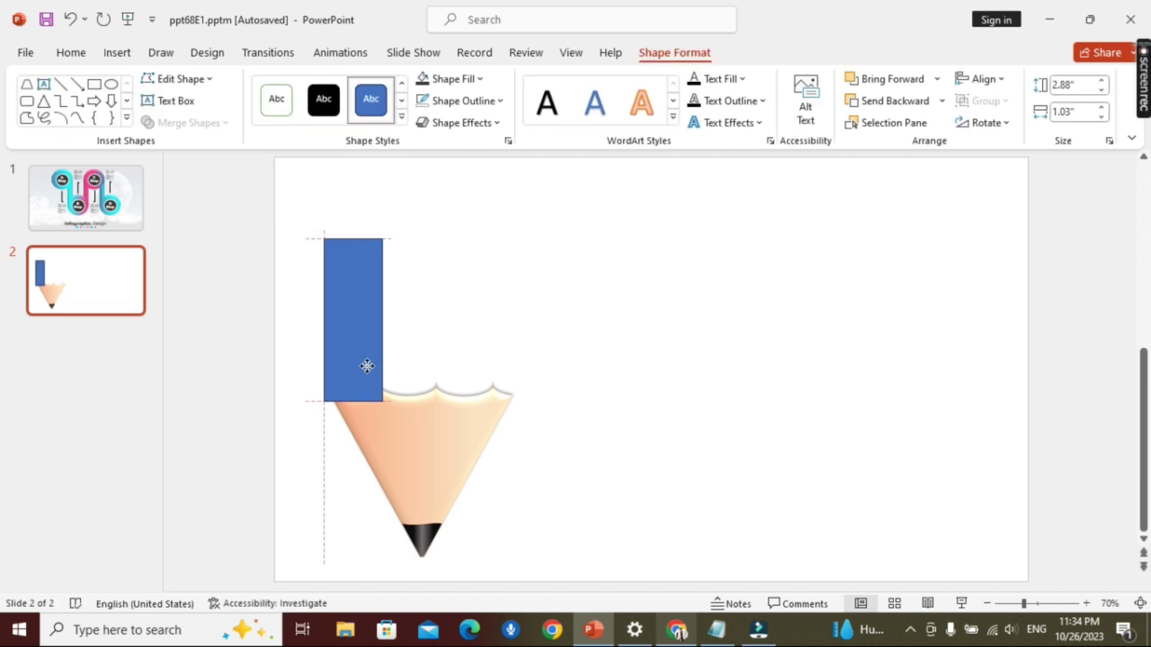
{"action": "left_click", "coordinate": [942, 101]}
{"action": "left_click", "coordinate": [900, 150]}
{"action": "mouse_move", "coordinate": [352, 348]}
{"action": "left_mouse_down"}
{"action": "mouse_move", "coordinate": [381, 315]}
{"action": "mouse_move", "coordinate": [407, 333]}
{"action": "mouse_move", "coordinate": [496, 314]}
{"action": "left_mouse_up"}
Step: Duplicate the rectangle into four 0.9"-wide columns lined up side by side on the pencil top
{"action": "key", "text": "ctrl+d"}
{"action": "key", "text": "ctrl+d"}
{"action": "key", "text": "ctrl+d"}
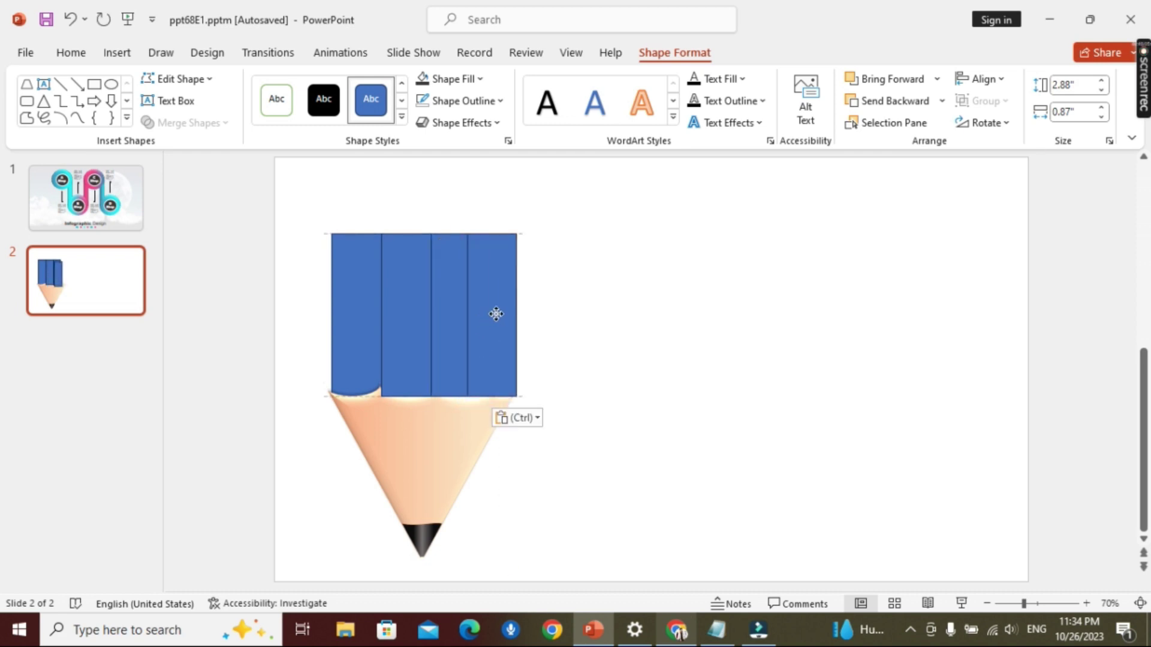
{"action": "mouse_move", "coordinate": [488, 313]}
{"action": "left_mouse_down"}
{"action": "mouse_move", "coordinate": [373, 314]}
{"action": "mouse_move", "coordinate": [471, 314]}
{"action": "left_mouse_up"}
{"action": "left_click", "coordinate": [454, 330], "text": "shift"}
{"action": "key", "text": "Escape"}
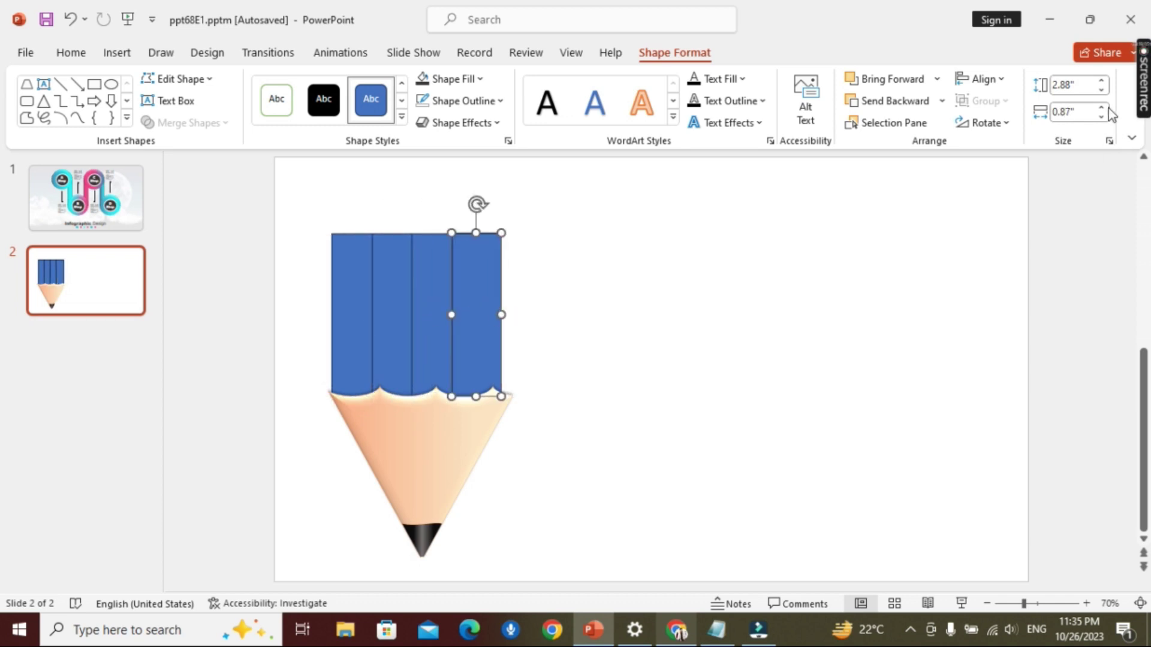
{"action": "key", "text": "Tab"}
{"action": "key", "text": "Tab"}
{"action": "key", "text": "Tab"}
{"action": "key", "text": "Tab"}
{"action": "key", "text": "Tab"}
{"action": "left_click", "coordinate": [483, 317]}
{"action": "key", "text": "Right"}
{"action": "key", "text": "Right"}
{"action": "left_click", "coordinate": [441, 358]}
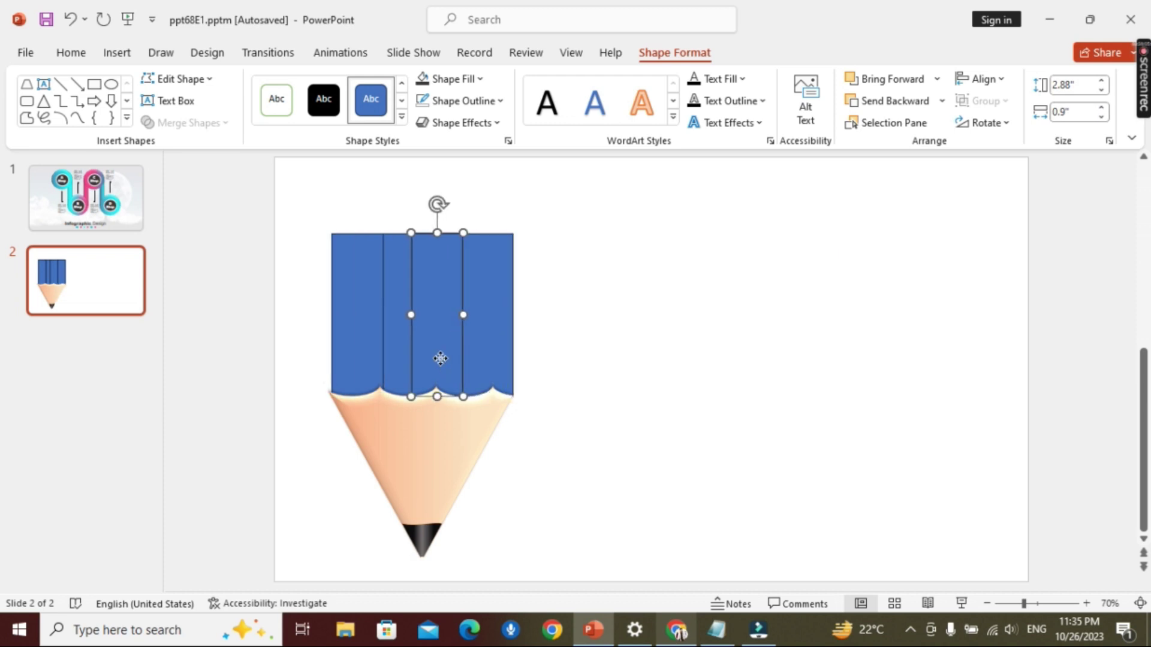
{"action": "left_click_drag", "start_coordinate": [441, 358], "coordinate": [348, 352]}
{"action": "left_click", "coordinate": [549, 361]}
Step: Adjust the column heights, raising the left column and lowering the third column's top
{"action": "left_click", "coordinate": [358, 240]}
{"action": "mouse_move", "coordinate": [358, 240]}
{"action": "left_mouse_down"}
{"action": "mouse_move", "coordinate": [357, 211]}
{"action": "mouse_move", "coordinate": [444, 246]}
{"action": "mouse_move", "coordinate": [488, 304]}
{"action": "left_mouse_up"}
{"action": "left_click", "coordinate": [444, 270]}
{"action": "left_click", "coordinate": [494, 264]}
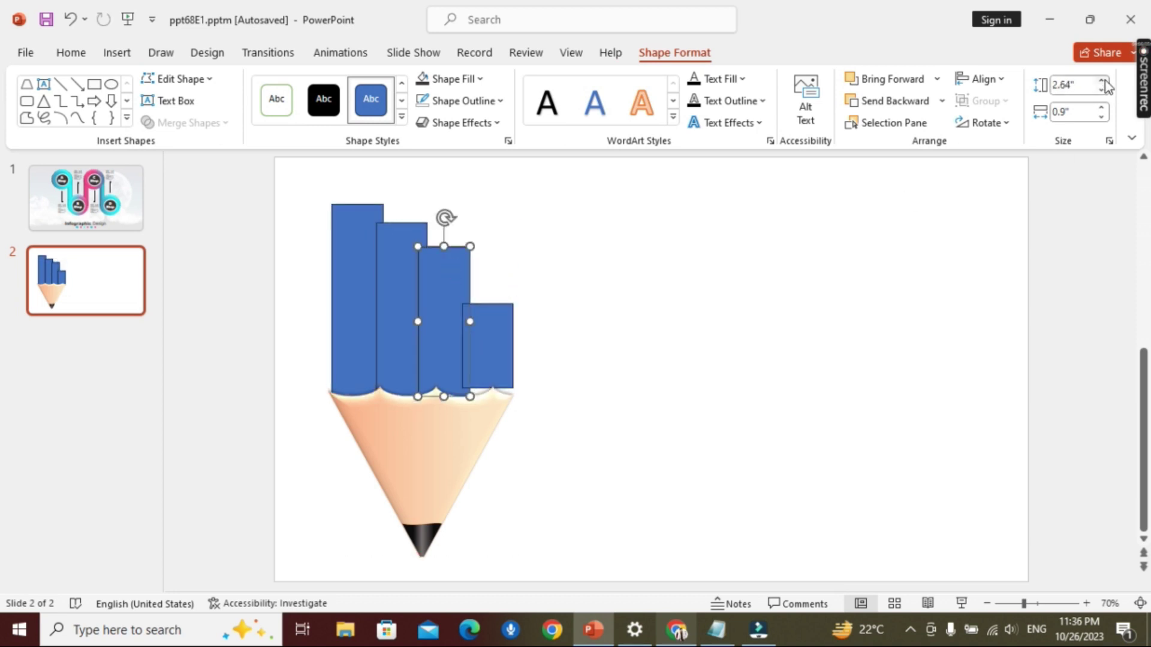
{"action": "left_click", "coordinate": [1102, 89]}
{"action": "left_click", "coordinate": [1102, 89]}
Step: Shorten the second column to 2.3" and seat the first column on the pencil top
{"action": "left_click", "coordinate": [1102, 88]}
{"action": "key", "text": "ctrl+z"}
{"action": "key", "text": "ctrl+z"}
{"action": "key", "text": "ctrl+z"}
{"action": "left_click_drag", "start_coordinate": [443, 246], "coordinate": [444, 282]}
{"action": "left_click", "coordinate": [498, 358]}
{"action": "left_click", "coordinate": [439, 378]}
{"action": "left_click_drag", "start_coordinate": [439, 377], "coordinate": [440, 386]}
{"action": "left_click", "coordinate": [402, 288]}
{"action": "left_click", "coordinate": [1102, 88]}
{"action": "left_click", "coordinate": [1102, 89]}
{"action": "left_click", "coordinate": [1102, 89]}
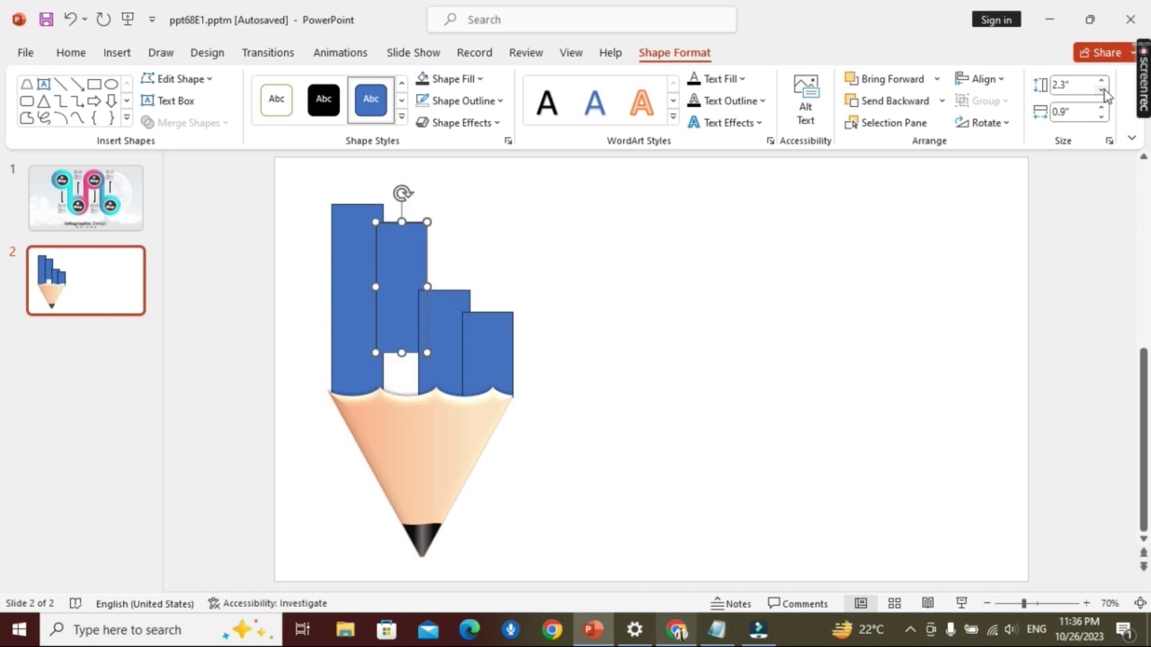
{"action": "key", "text": "Down"}
{"action": "key", "text": "Down"}
{"action": "key", "text": "Down"}
{"action": "left_click", "coordinate": [356, 300]}
{"action": "left_click", "coordinate": [1102, 88]}
{"action": "left_click", "coordinate": [1102, 89]}
{"action": "left_click", "coordinate": [1101, 88]}
{"action": "left_click", "coordinate": [1102, 88]}
{"action": "left_click_drag", "start_coordinate": [361, 297], "coordinate": [361, 329]}
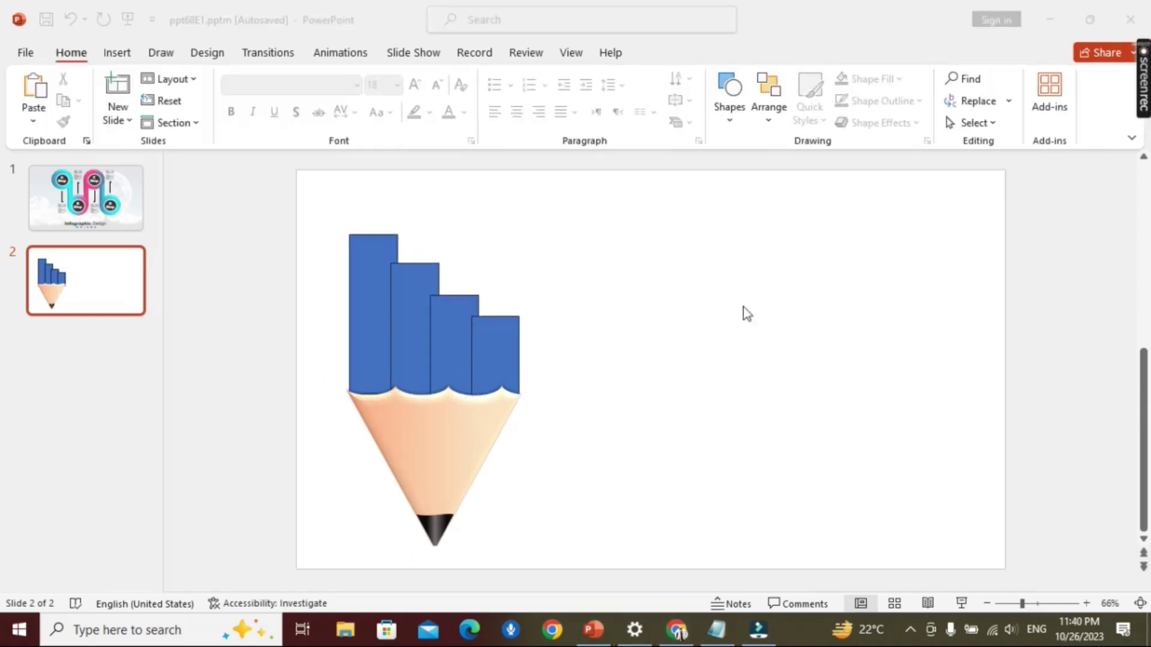
Step: Give the slide background a radial gradient fill centred on the slide
{"action": "left_click", "coordinate": [360, 261]}
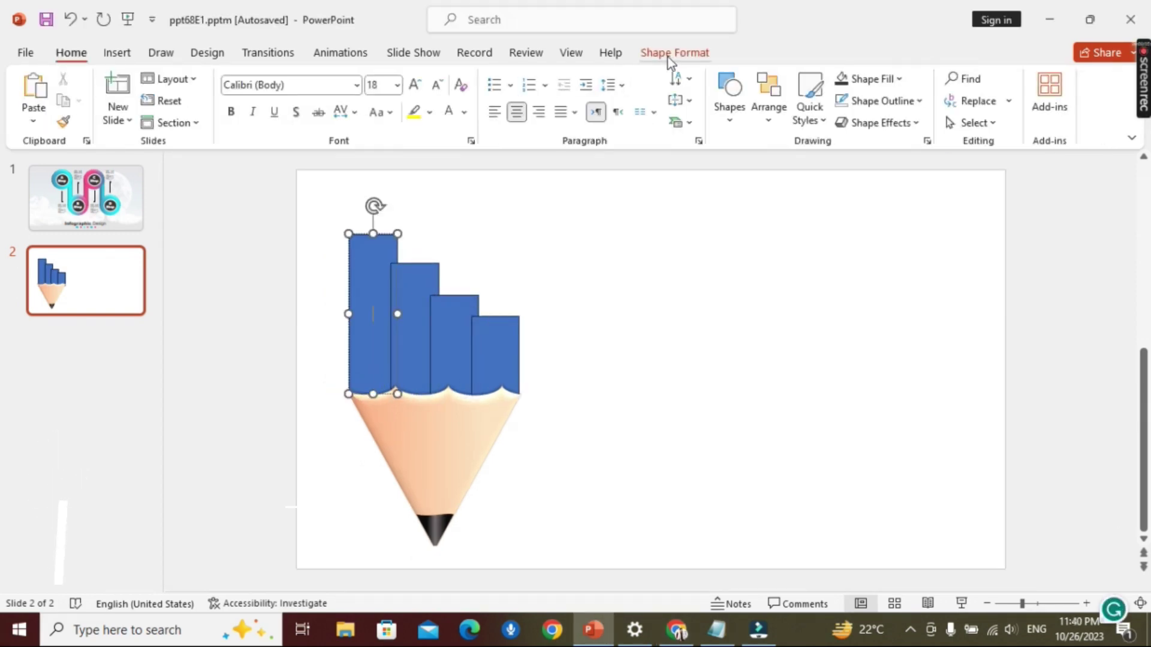
{"action": "right_click", "coordinate": [319, 199]}
{"action": "left_click", "coordinate": [380, 392]}
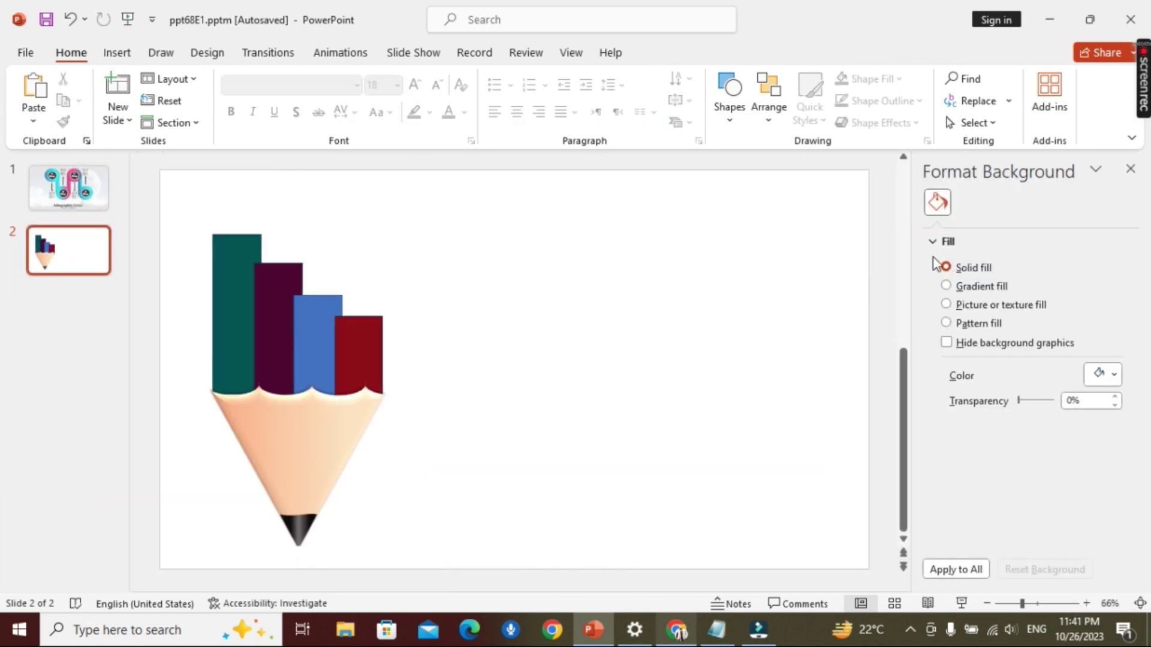
{"action": "left_click", "coordinate": [947, 287]}
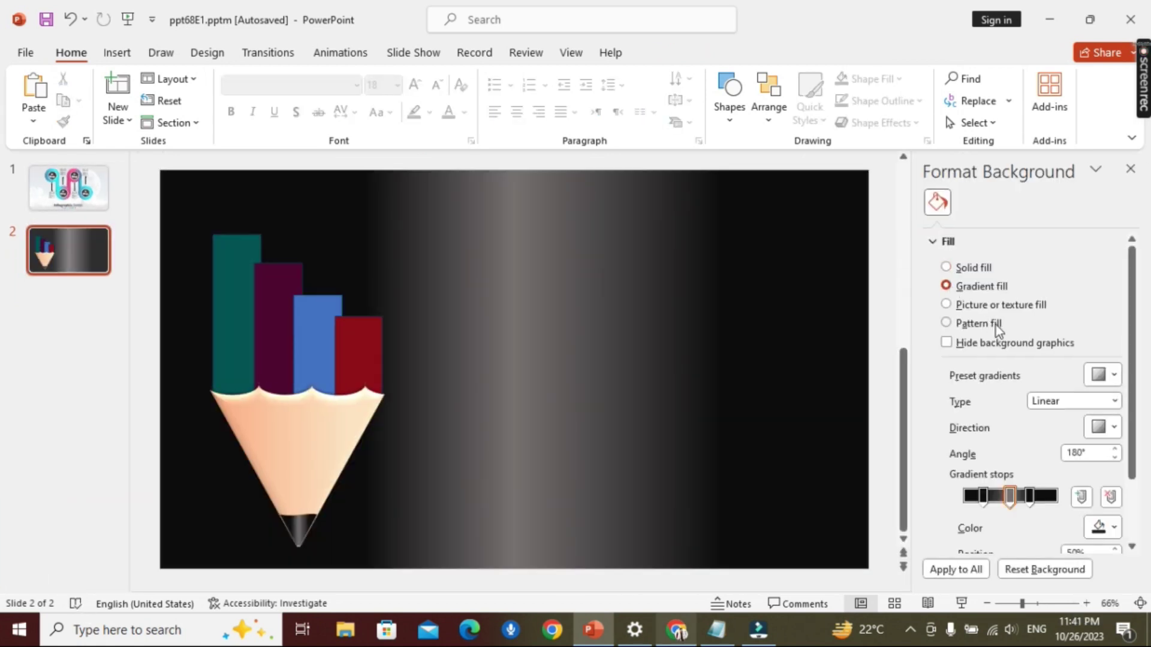
{"action": "left_click", "coordinate": [1115, 401]}
{"action": "left_click", "coordinate": [1067, 433]}
{"action": "left_click", "coordinate": [1114, 401]}
{"action": "left_click", "coordinate": [1114, 427]}
{"action": "left_click", "coordinate": [1060, 454]}
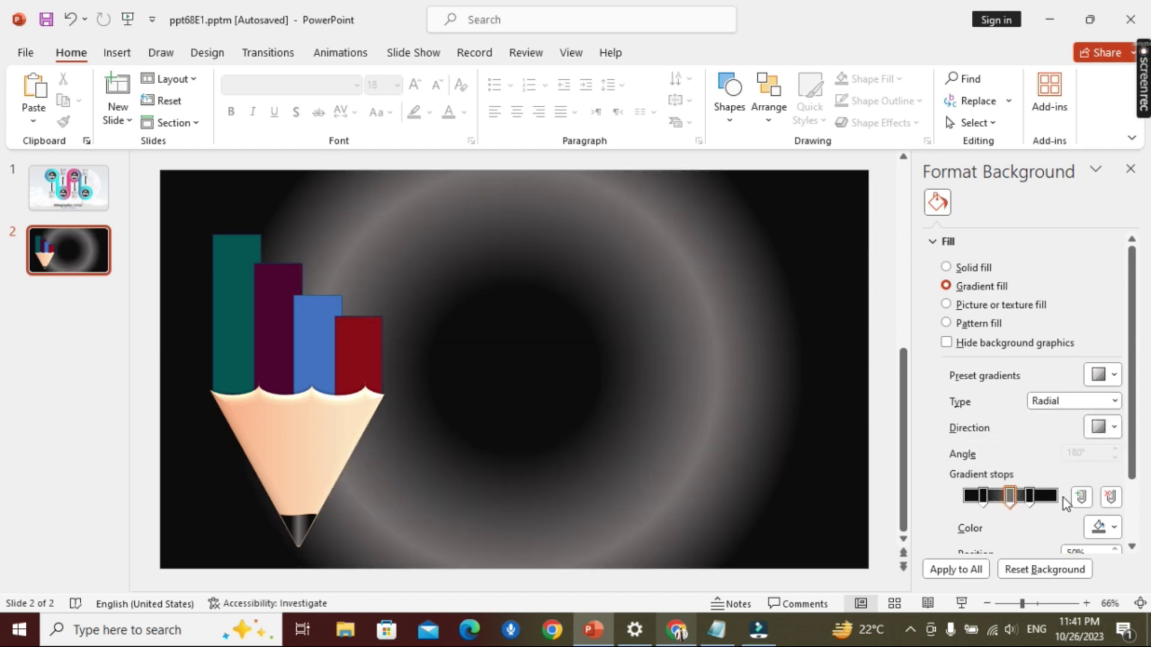
Step: Reduce the gradient to grey stops, placing them around 40% and 45%
{"action": "left_click", "coordinate": [1110, 497]}
{"action": "left_click", "coordinate": [1110, 497]}
{"action": "left_click", "coordinate": [1111, 497]}
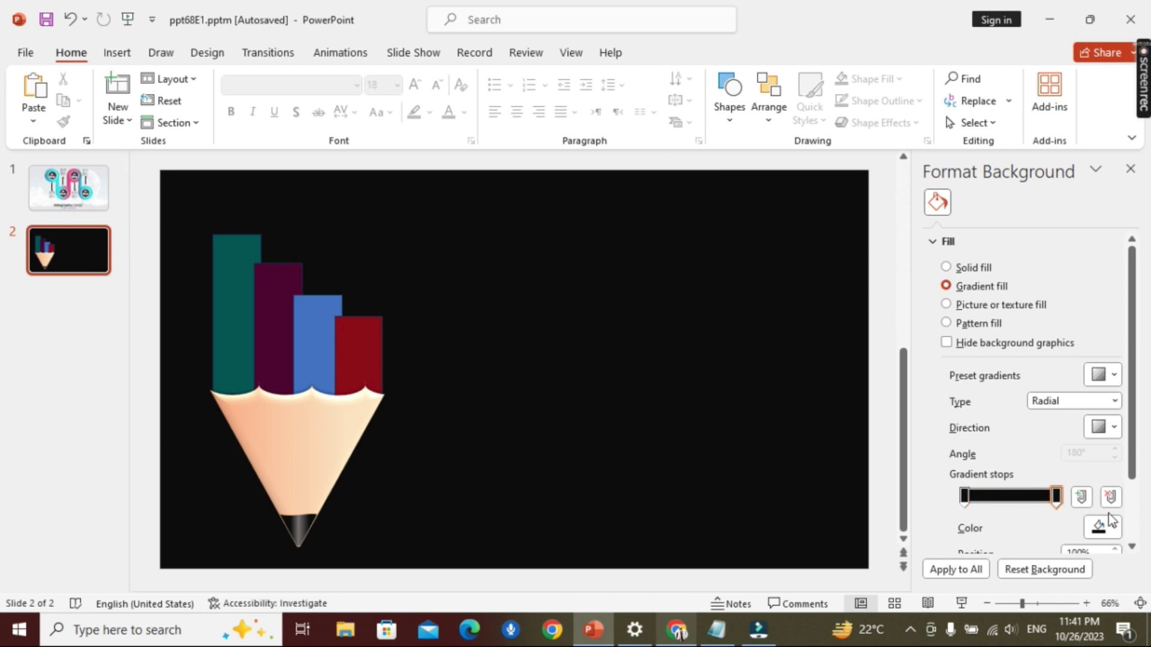
{"action": "left_click", "coordinate": [1113, 527]}
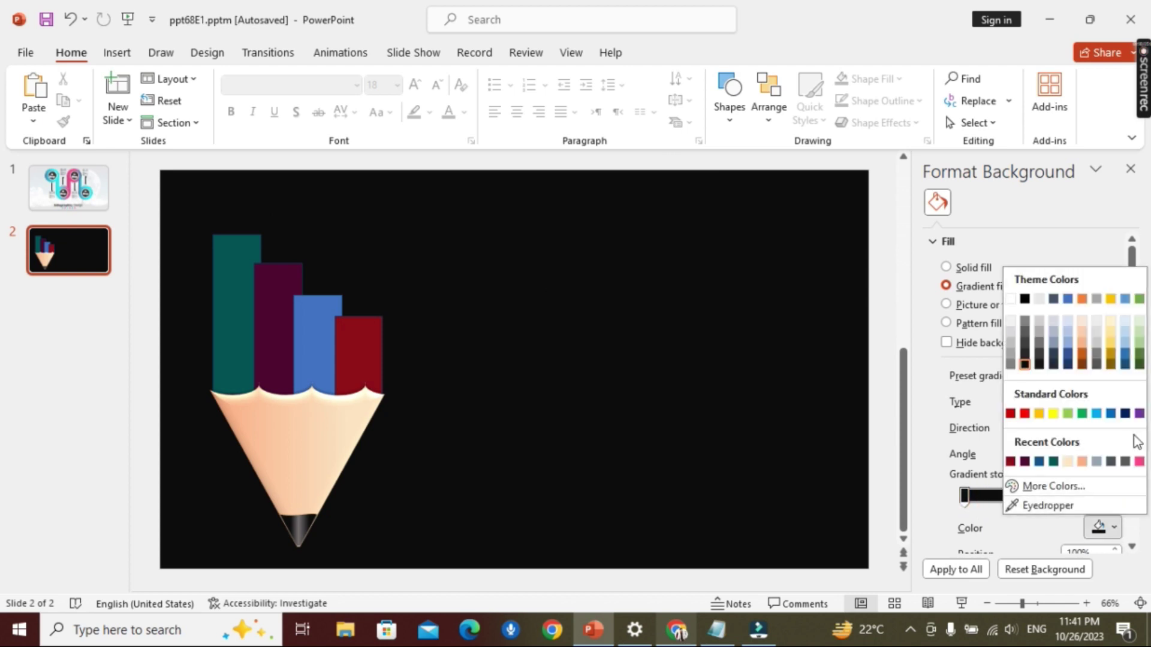
{"action": "left_click", "coordinate": [1112, 462]}
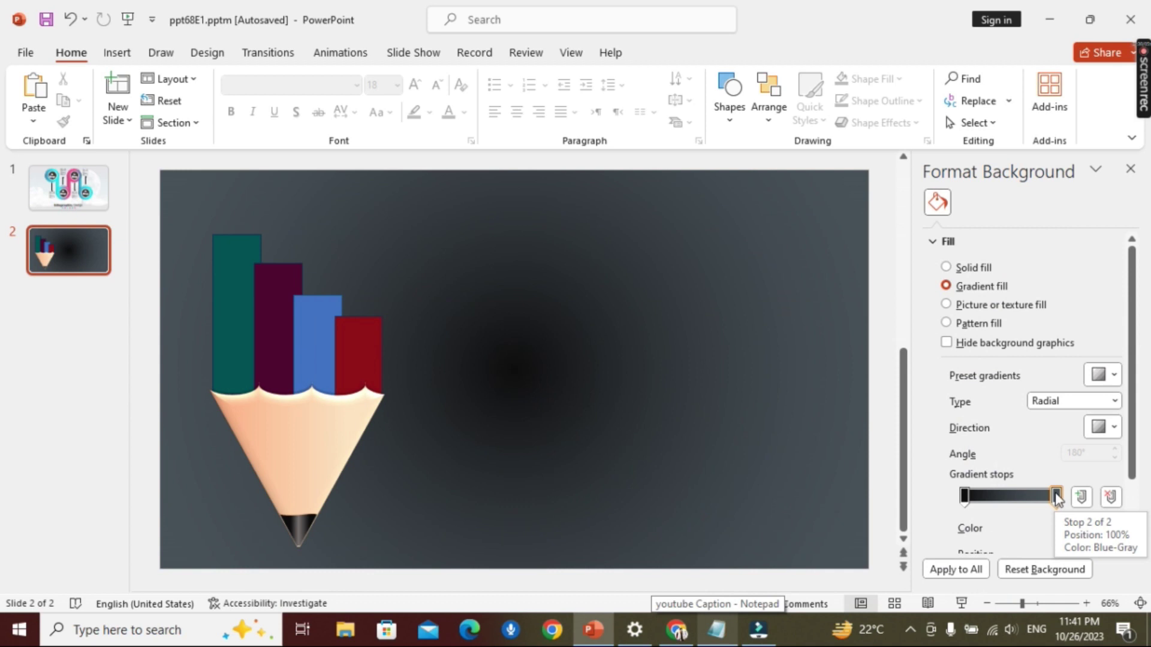
{"action": "mouse_move", "coordinate": [964, 497]}
{"action": "left_mouse_down"}
{"action": "mouse_move", "coordinate": [1011, 498]}
{"action": "mouse_move", "coordinate": [946, 500]}
{"action": "left_mouse_up"}
{"action": "left_click", "coordinate": [1056, 496]}
{"action": "left_click", "coordinate": [1106, 528]}
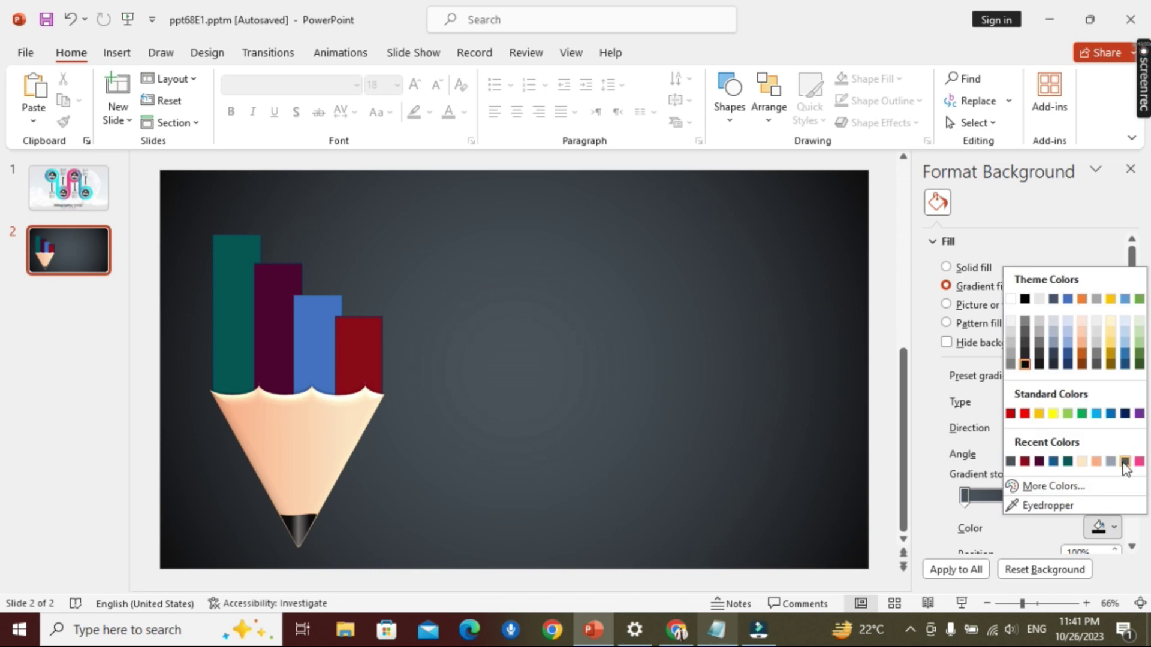
{"action": "left_click", "coordinate": [1125, 462]}
{"action": "left_click", "coordinate": [964, 497]}
{"action": "left_click", "coordinate": [1106, 527]}
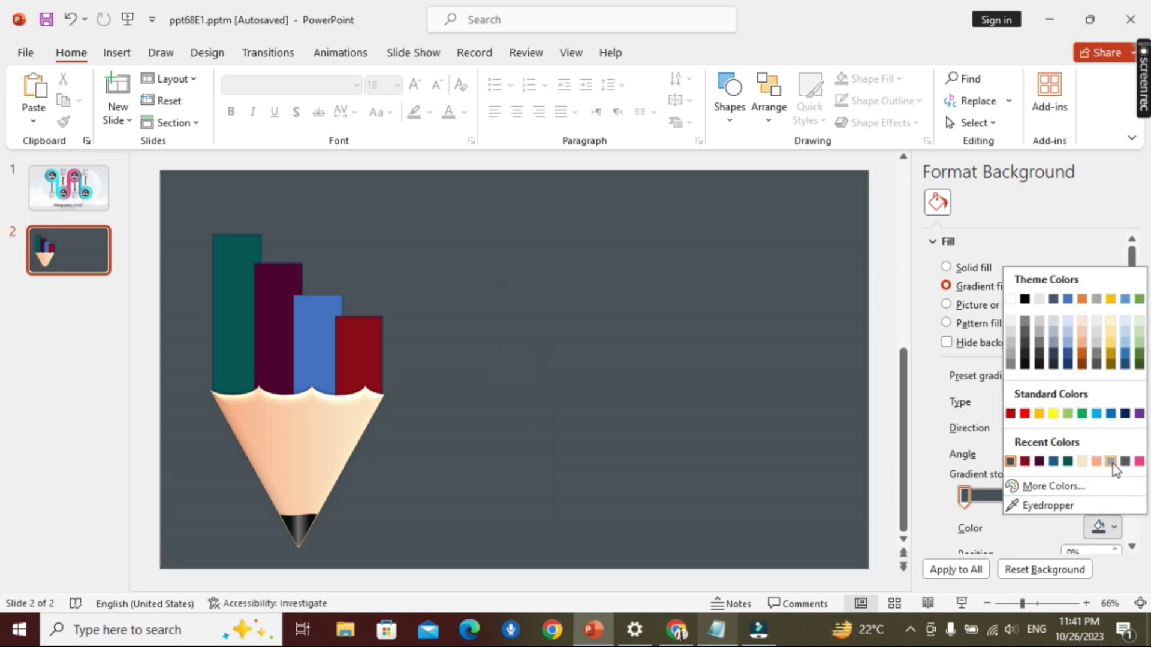
{"action": "left_click", "coordinate": [1111, 462]}
{"action": "left_click_drag", "start_coordinate": [1057, 496], "coordinate": [1002, 501]}
{"action": "left_click", "coordinate": [1128, 174]}
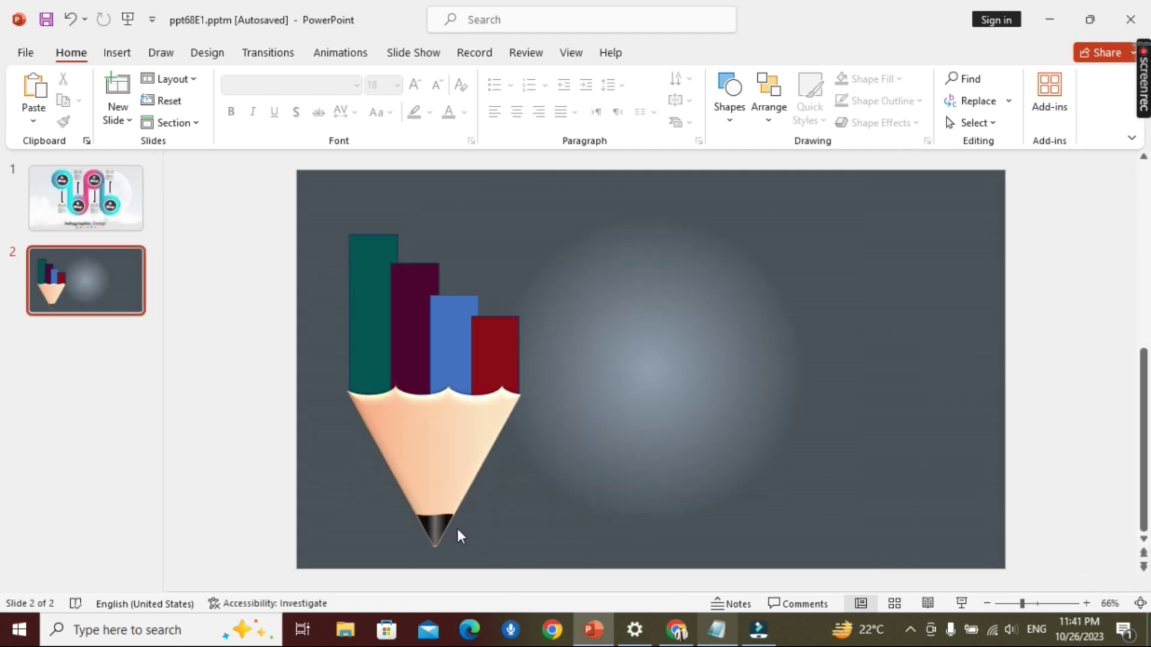
Step: Remove the outline from the green, purple, blue and red bars
{"action": "left_click", "coordinate": [435, 523]}
{"action": "left_click", "coordinate": [1035, 448]}
{"action": "left_click", "coordinate": [367, 278]}
{"action": "left_click", "coordinate": [413, 312], "text": "shift"}
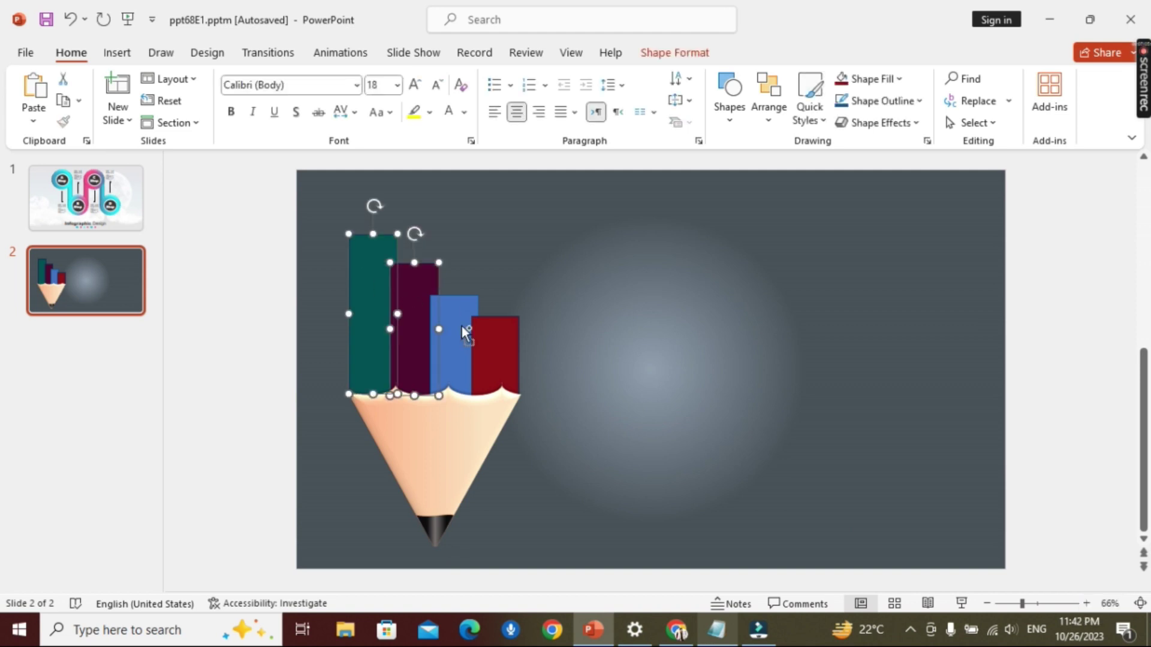
{"action": "left_click", "coordinate": [458, 329], "text": "shift"}
{"action": "left_click", "coordinate": [495, 348], "text": "shift"}
{"action": "left_click", "coordinate": [675, 52]}
{"action": "left_click", "coordinate": [499, 101]}
{"action": "left_click", "coordinate": [473, 333]}
Step: Darken the gradient stops to dark grey and black and move the middle stop to 78%
{"action": "right_click", "coordinate": [334, 281]}
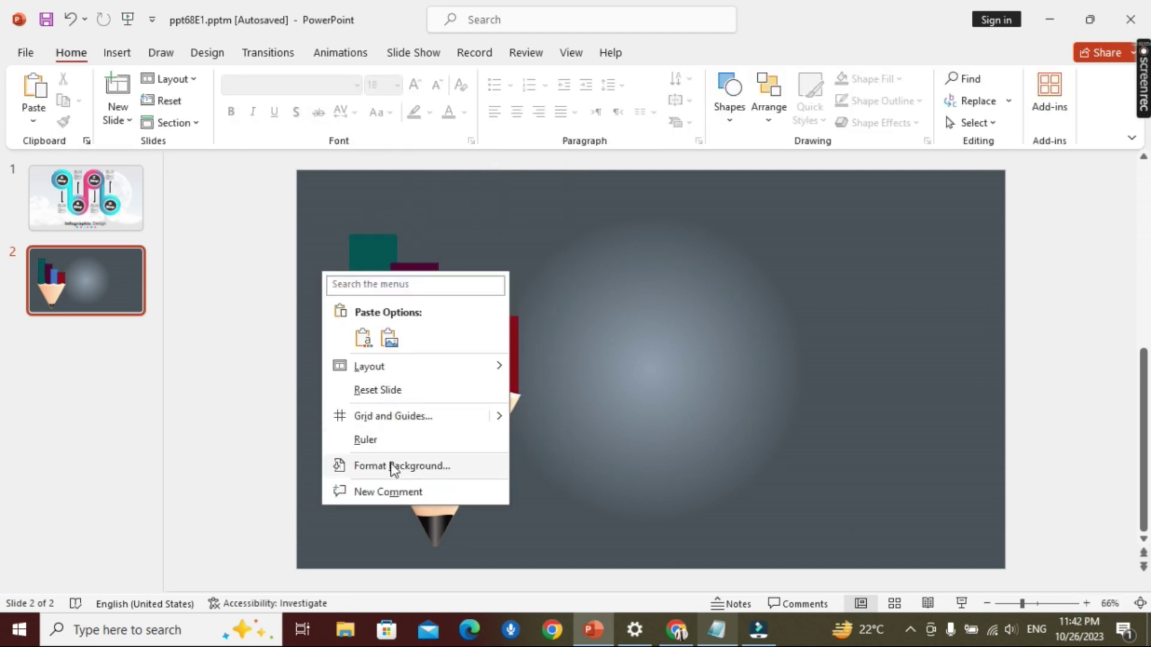
{"action": "left_click", "coordinate": [391, 466]}
{"action": "left_click", "coordinate": [1115, 528]}
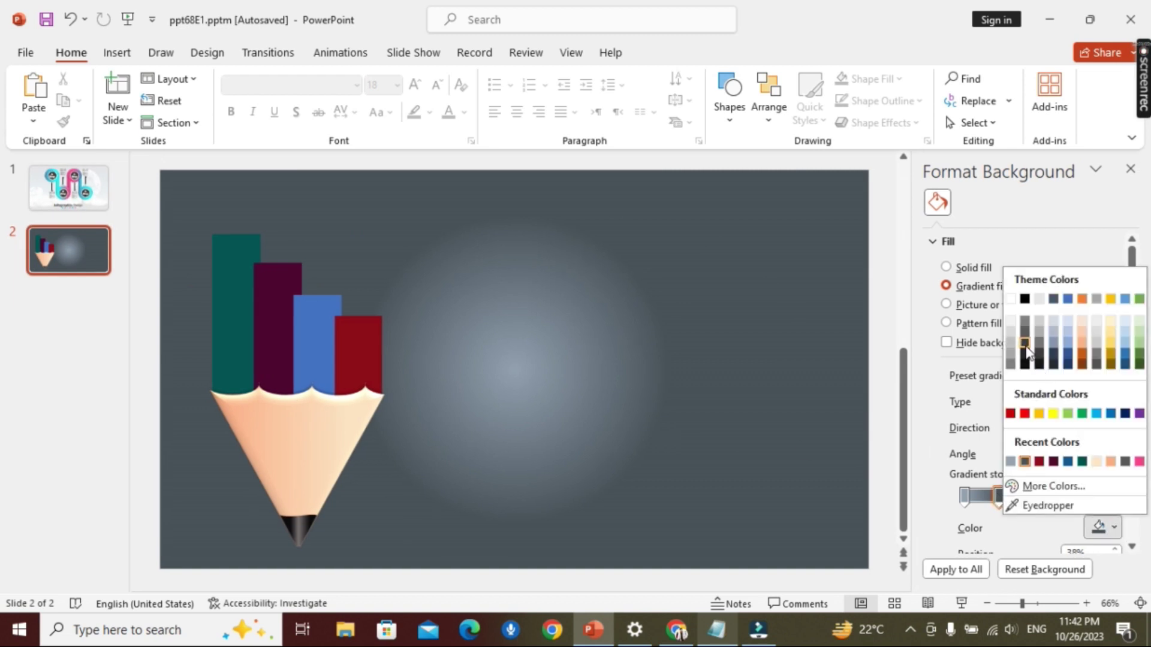
{"action": "left_click", "coordinate": [1025, 345]}
{"action": "left_click", "coordinate": [1113, 528]}
{"action": "left_click", "coordinate": [1028, 307]}
{"action": "left_click", "coordinate": [964, 497]}
{"action": "left_click", "coordinate": [1114, 527]}
{"action": "left_click", "coordinate": [1026, 463]}
{"action": "left_click_drag", "start_coordinate": [999, 495], "coordinate": [1046, 495]}
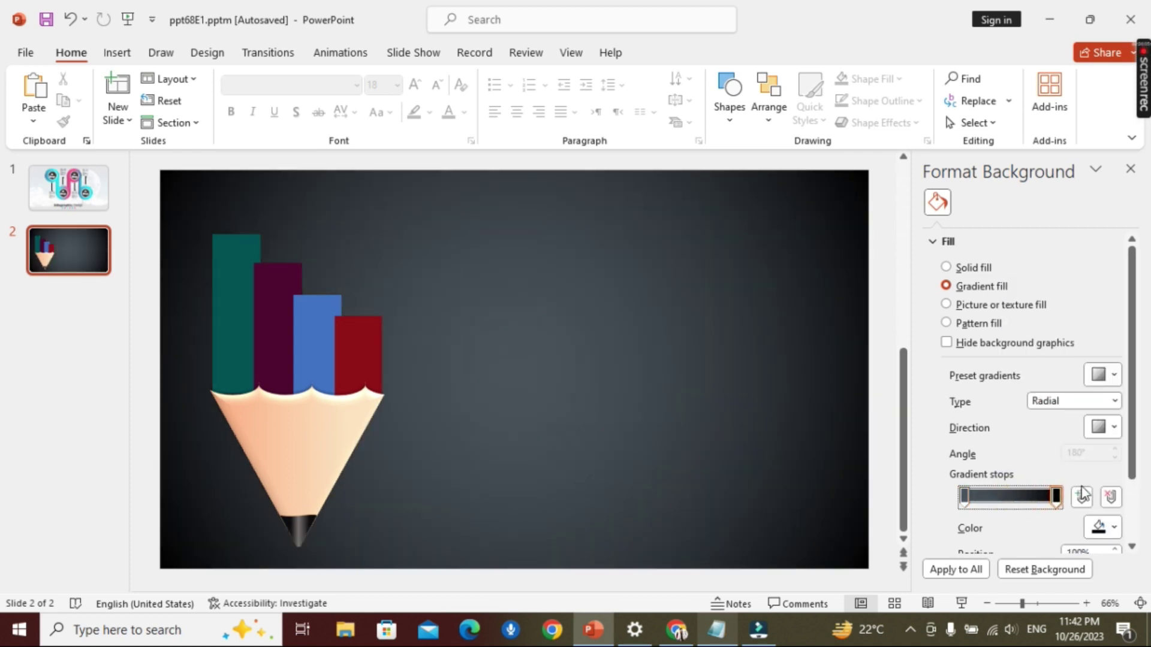
{"action": "left_click", "coordinate": [1131, 169]}
{"action": "left_click", "coordinate": [444, 523]}
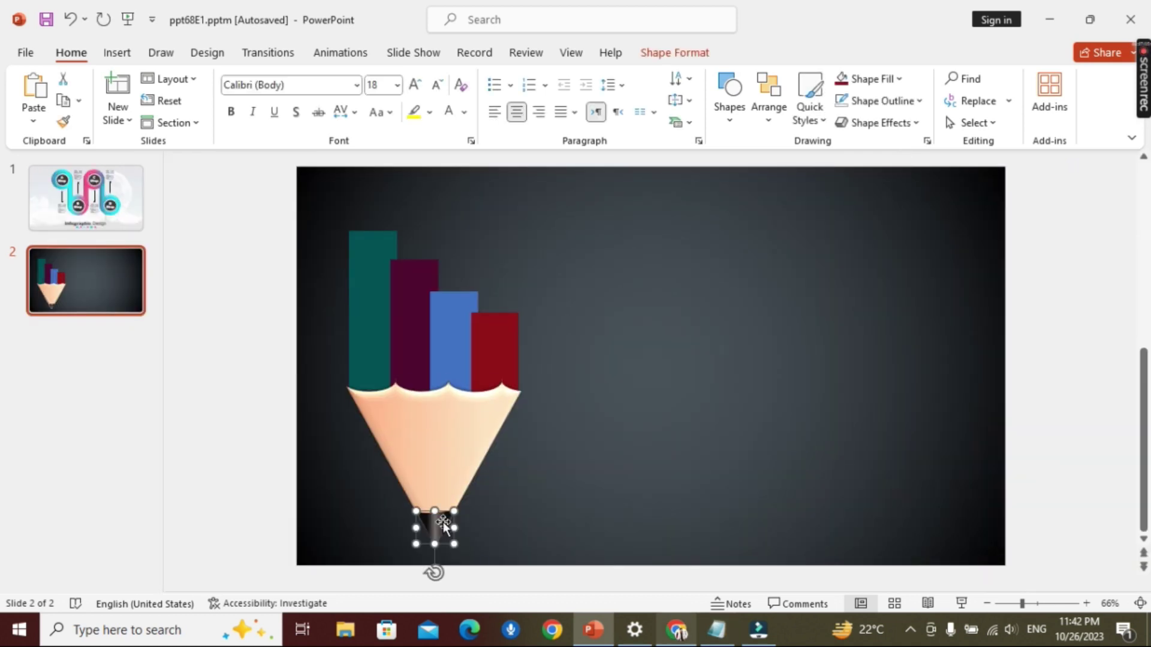
Step: Apply a Perspective Upper Right shadow to the pencil
{"action": "left_click", "coordinate": [666, 54]}
{"action": "left_click", "coordinate": [494, 122]}
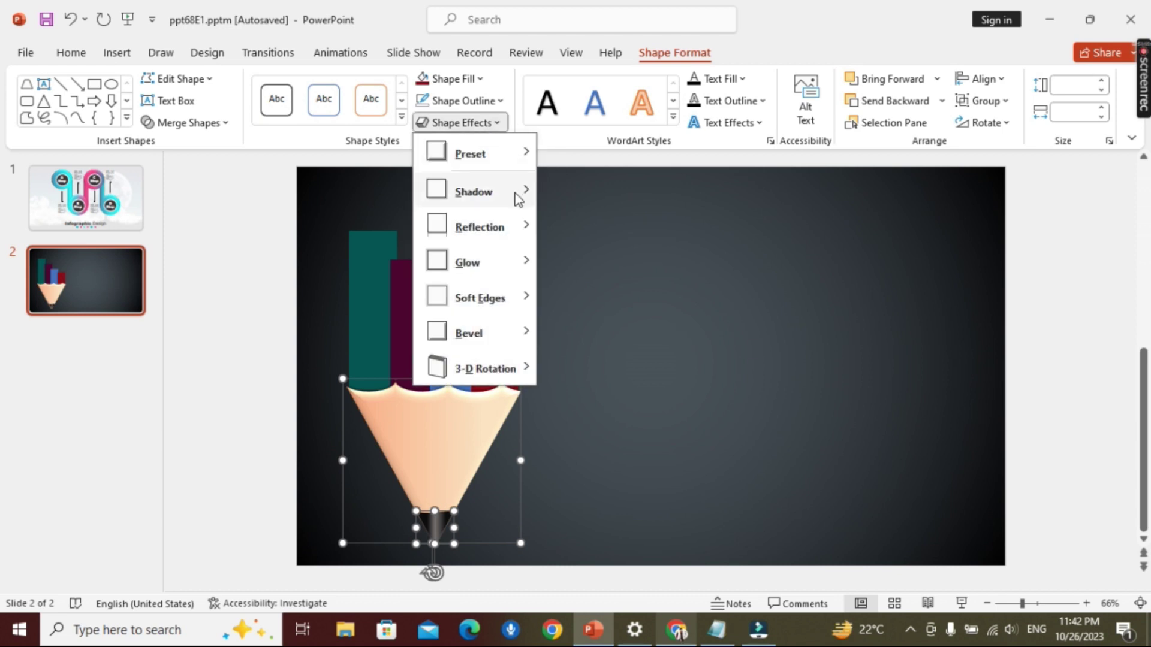
{"action": "mouse_move", "coordinate": [474, 192]}
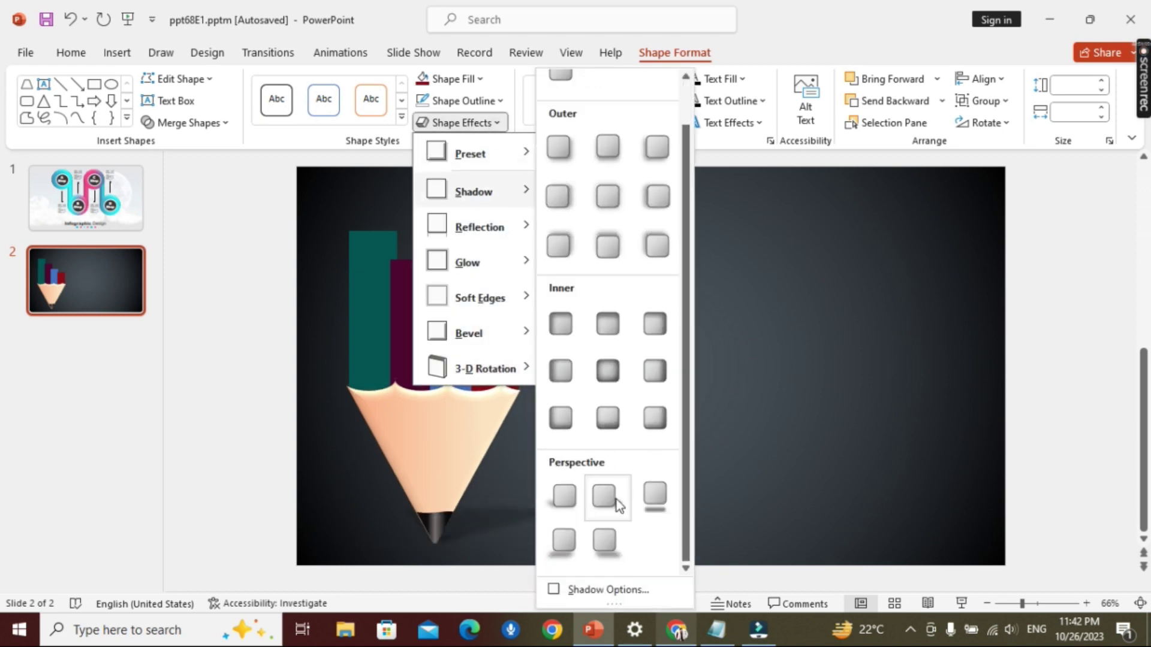
{"action": "left_click", "coordinate": [620, 501]}
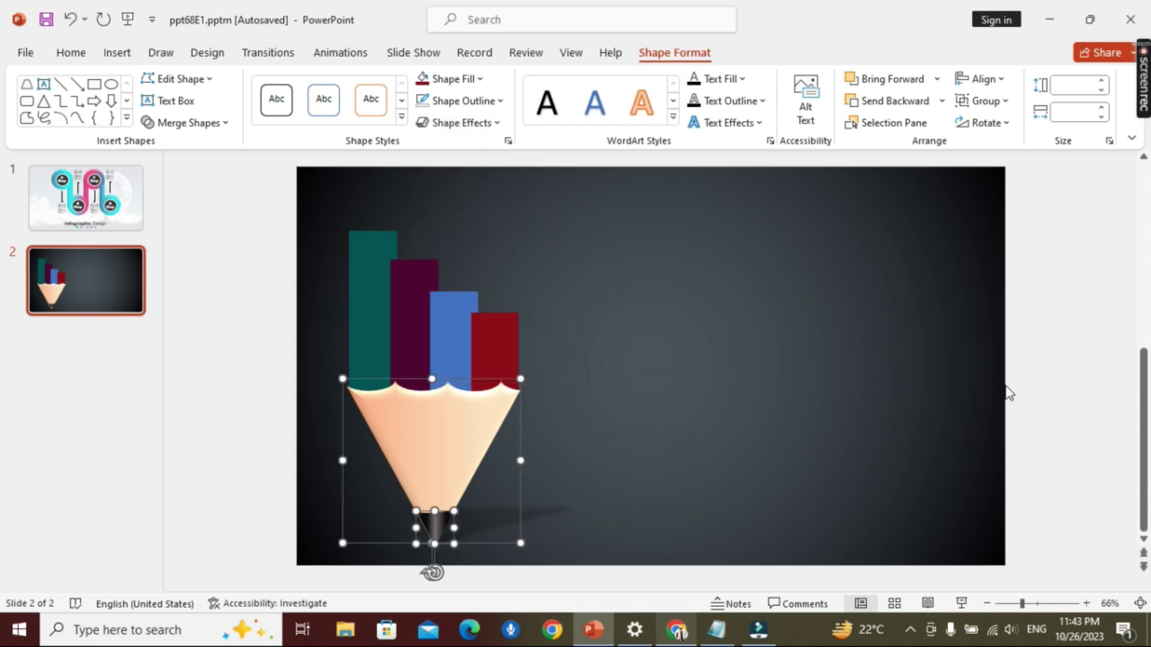
{"action": "left_click", "coordinate": [1030, 378]}
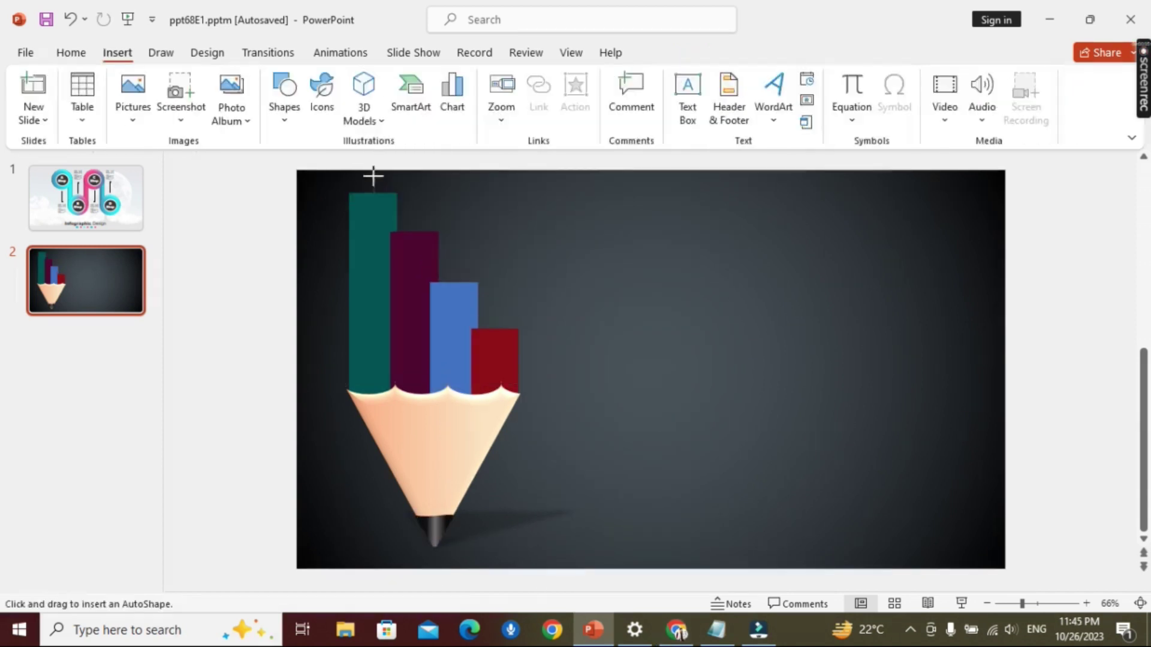
Step: Draw a short vertical line above the green bar with a 3 pt outline weight
{"action": "left_click_drag", "start_coordinate": [372, 178], "coordinate": [374, 194]}
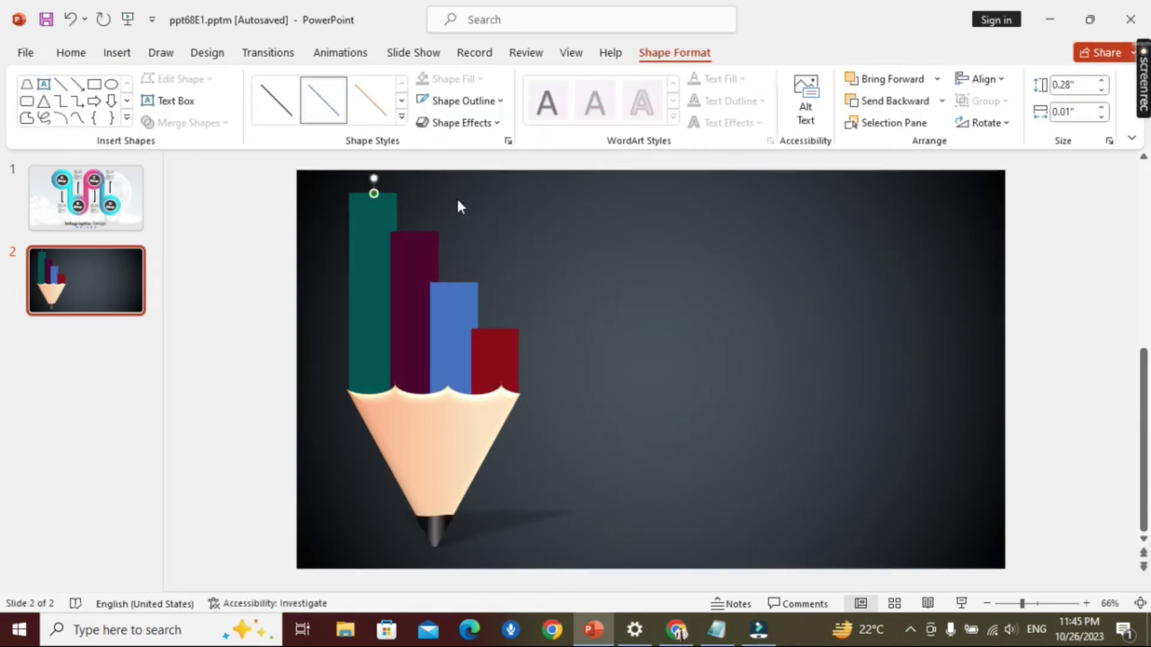
{"action": "left_click", "coordinate": [463, 101]}
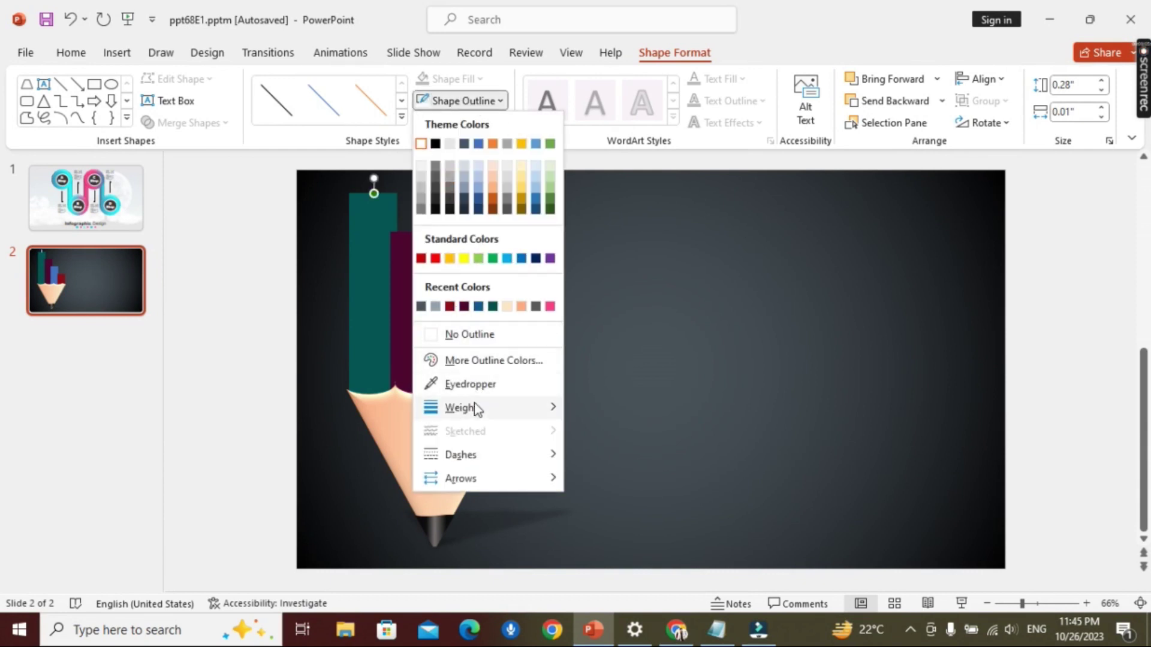
{"action": "mouse_move", "coordinate": [462, 408]}
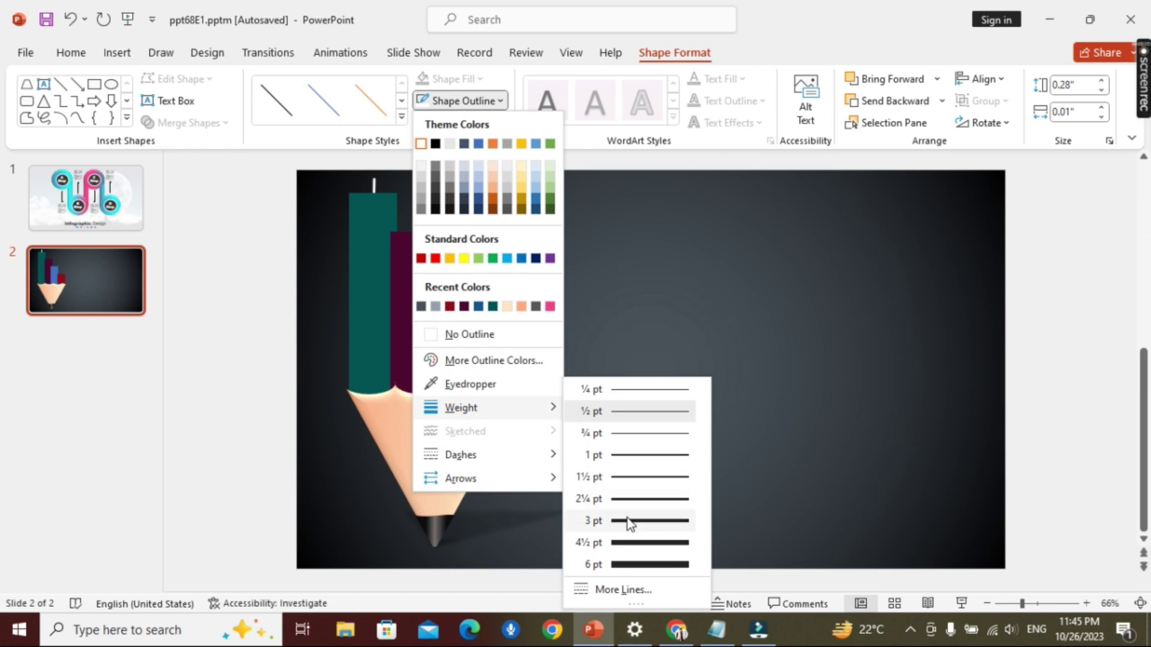
{"action": "left_click", "coordinate": [627, 519]}
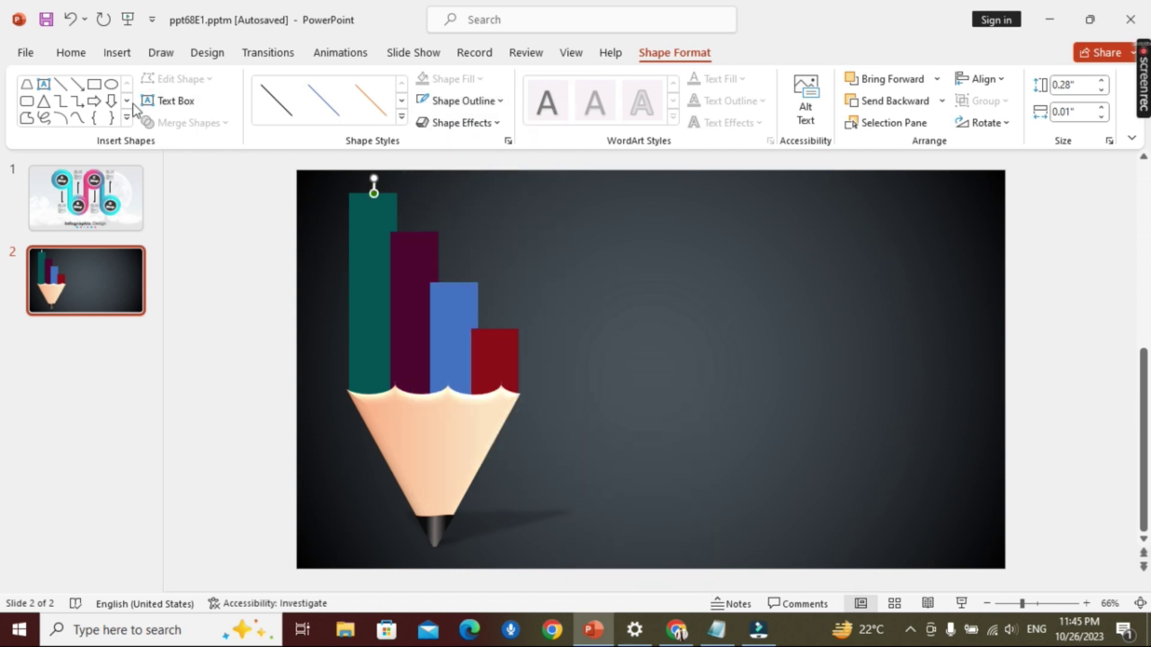
Step: Draw a white, thick horizontal line running right from the vertical line's top
{"action": "left_click", "coordinate": [60, 84]}
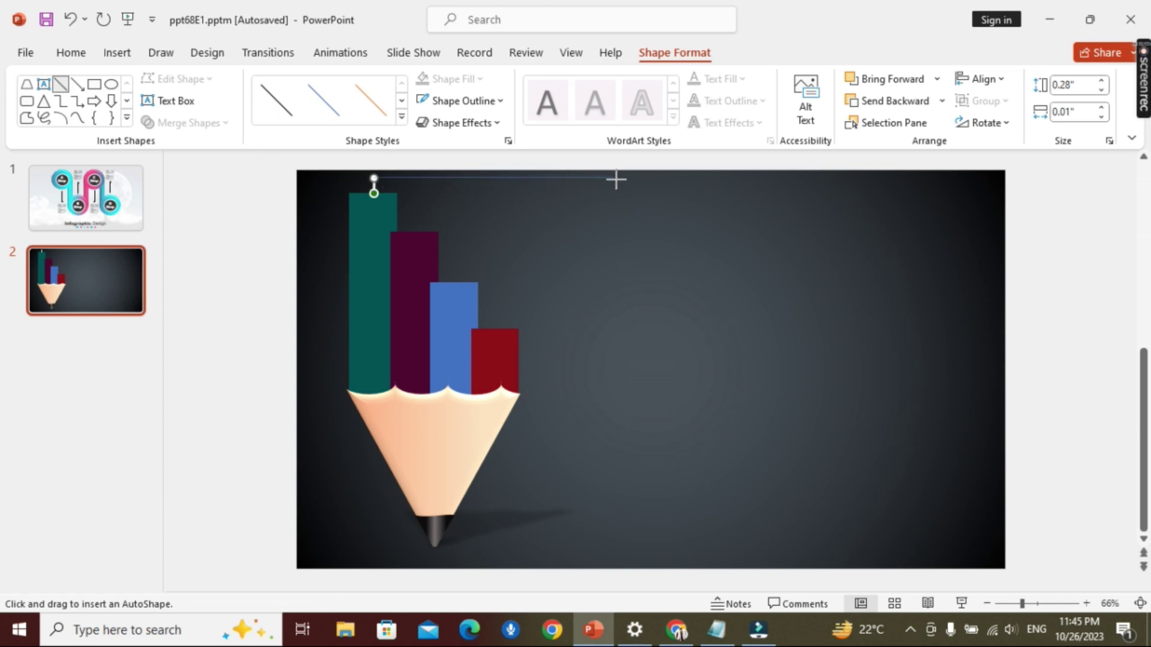
{"action": "left_click_drag", "start_coordinate": [617, 179], "coordinate": [701, 176]}
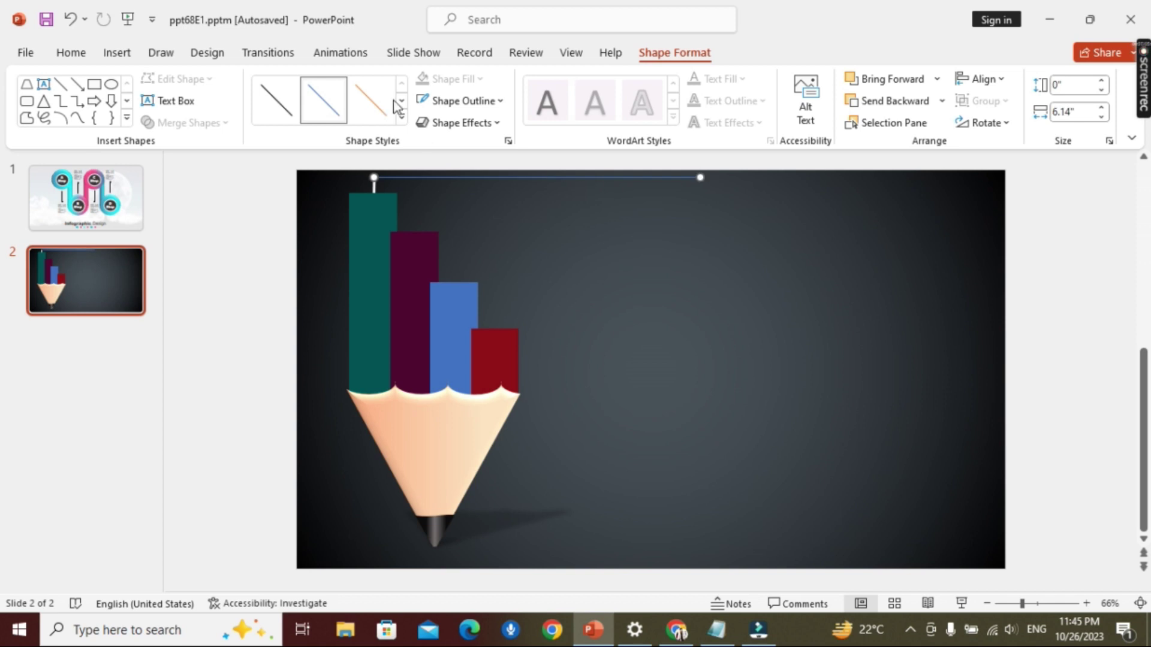
{"action": "left_click", "coordinate": [463, 101]}
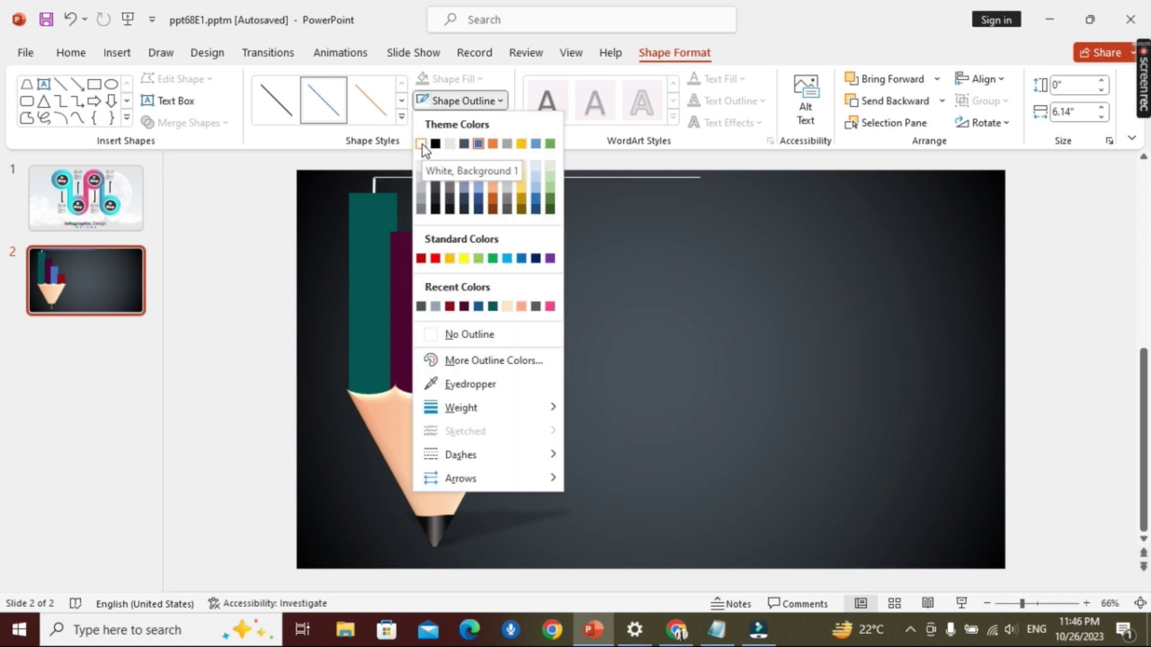
{"action": "left_click", "coordinate": [421, 144]}
{"action": "left_click", "coordinate": [465, 101]}
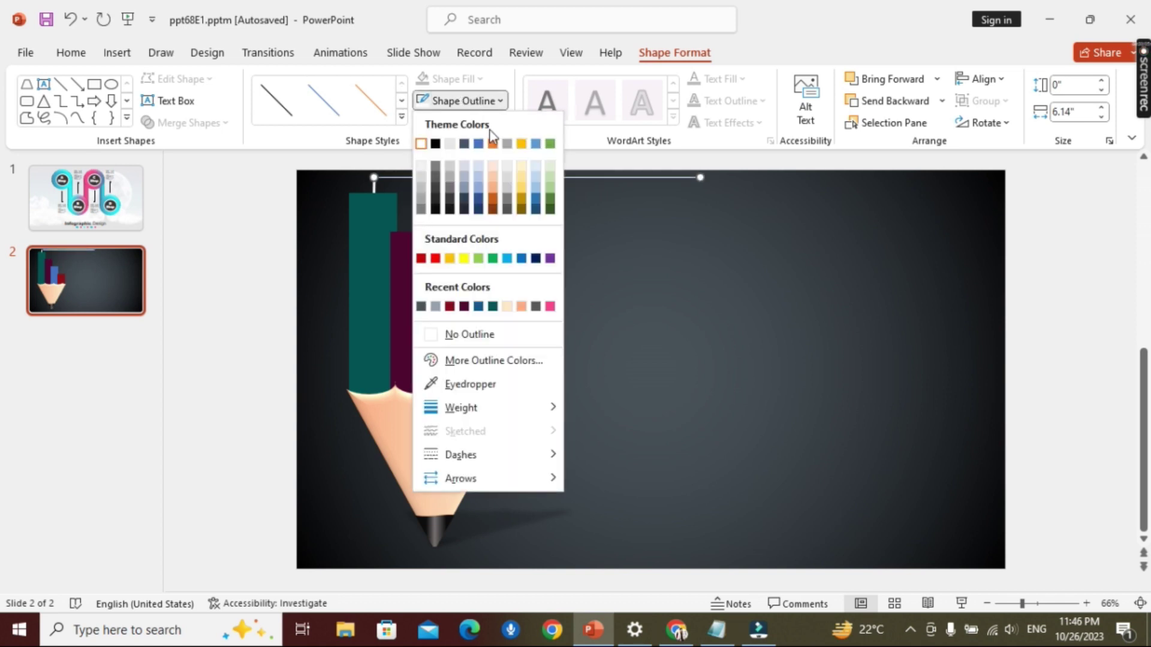
{"action": "mouse_move", "coordinate": [462, 408]}
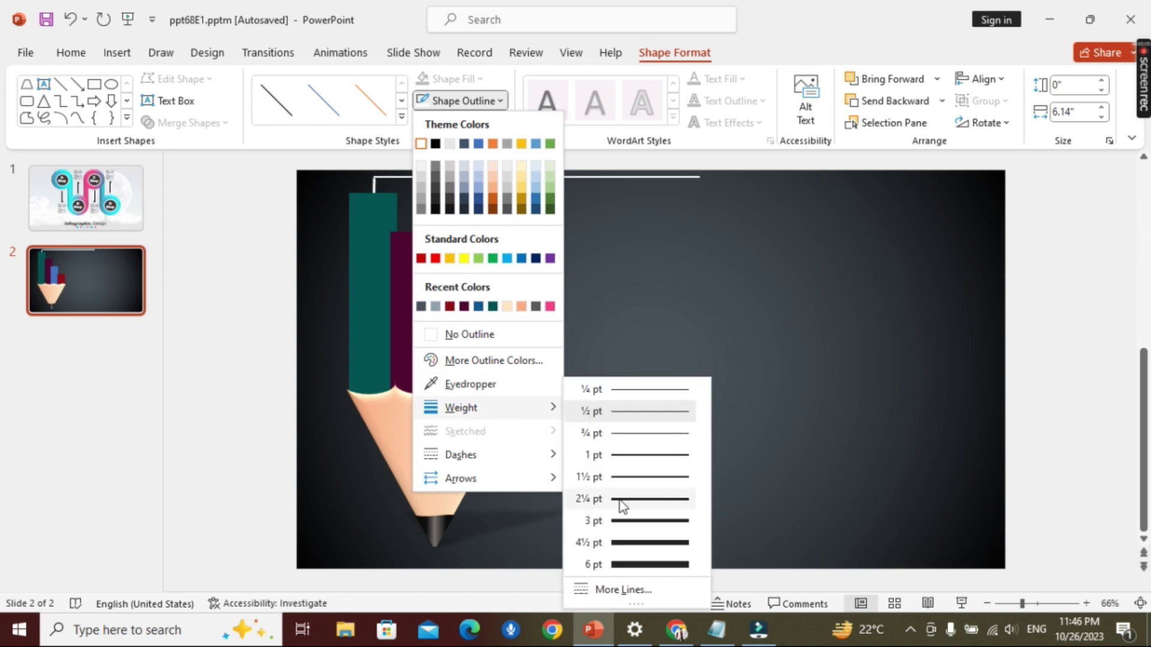
{"action": "left_click", "coordinate": [623, 520]}
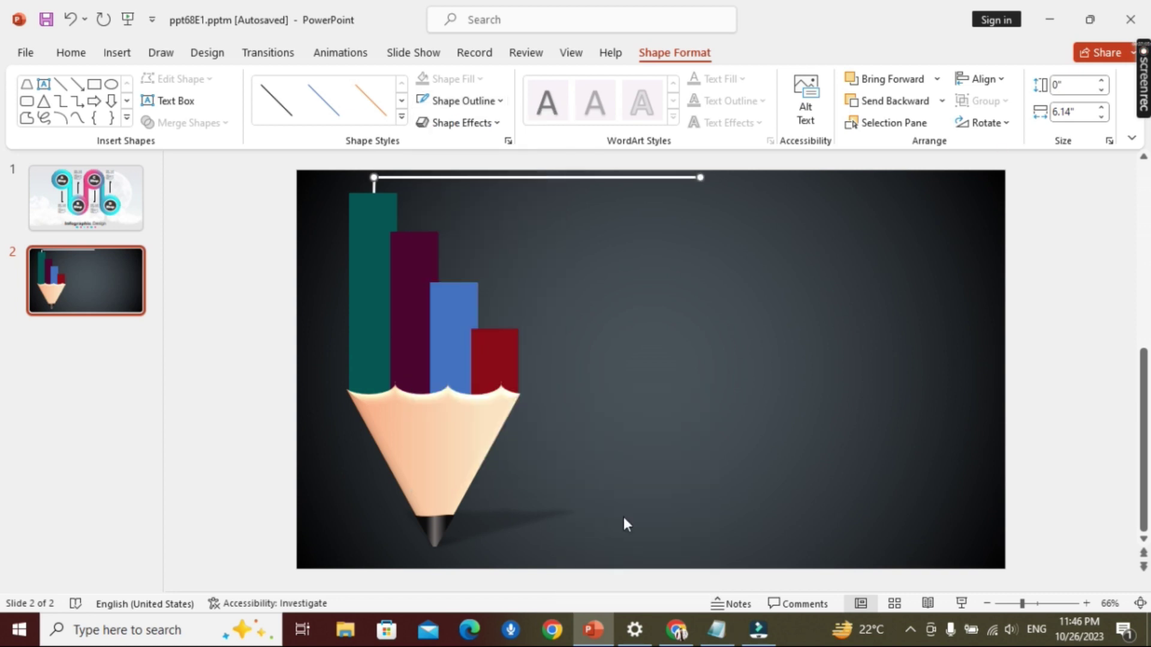
{"action": "left_click", "coordinate": [373, 185], "text": "shift"}
{"action": "scroll", "coordinate": [374, 161], "scroll_direction": "up", "scroll_amount": 1}
Step: Apply a white glow to the vertical and horizontal connector lines
{"action": "left_click", "coordinate": [334, 179]}
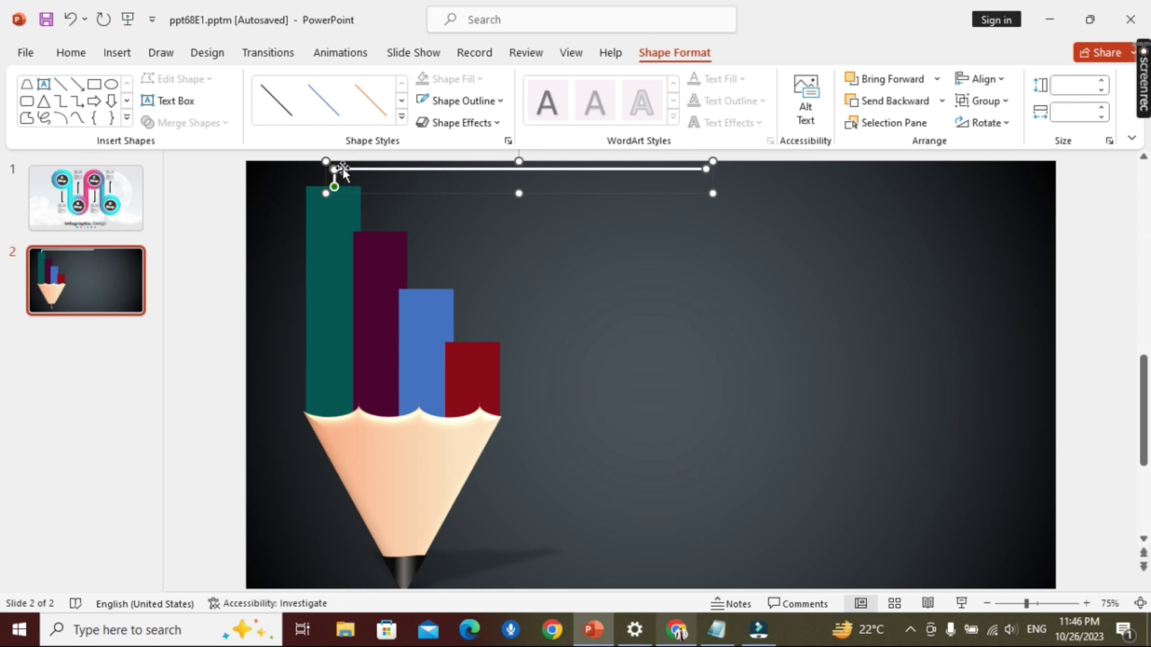
{"action": "left_click", "coordinate": [488, 101]}
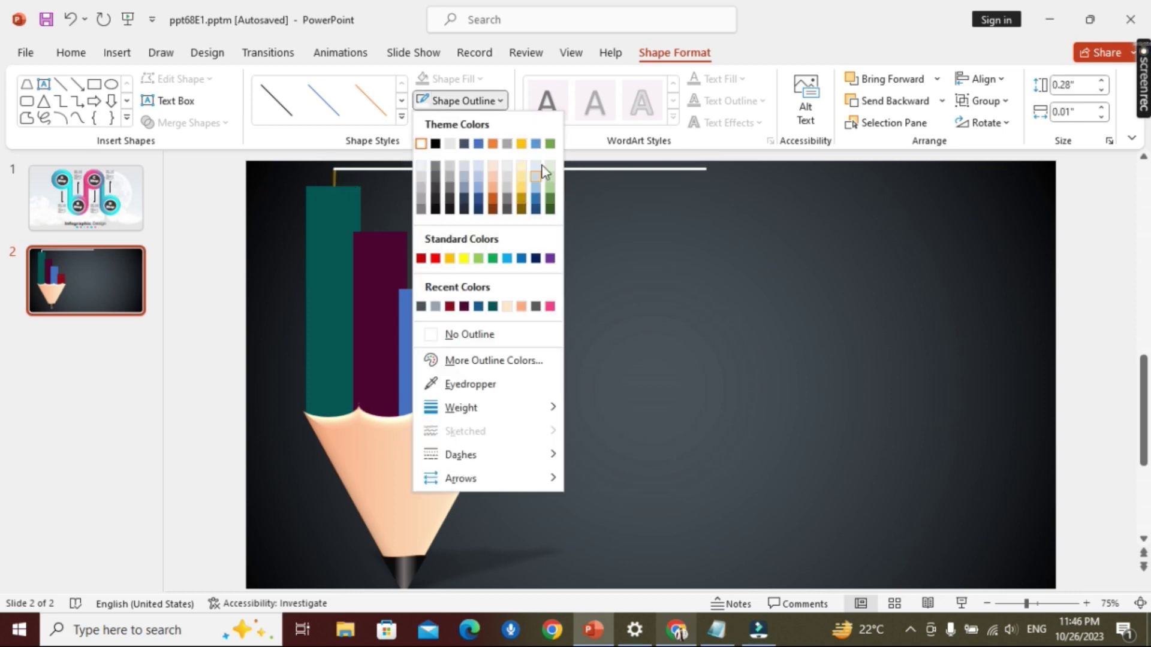
{"action": "left_click", "coordinate": [499, 122]}
{"action": "left_click", "coordinate": [501, 122]}
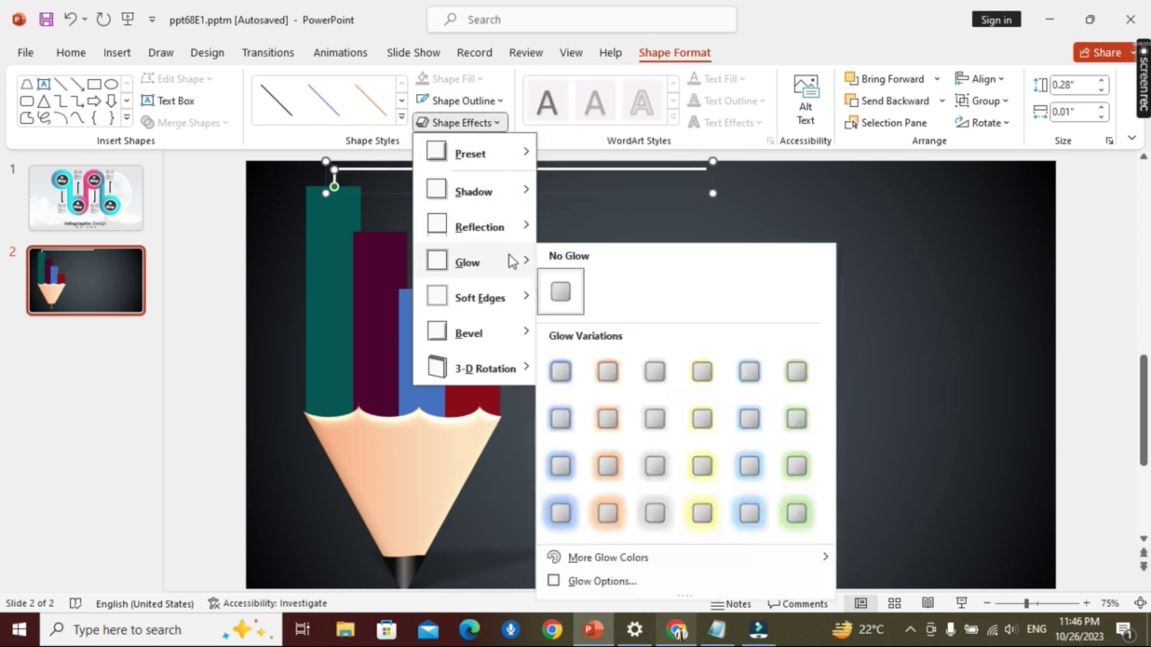
{"action": "mouse_move", "coordinate": [608, 557]}
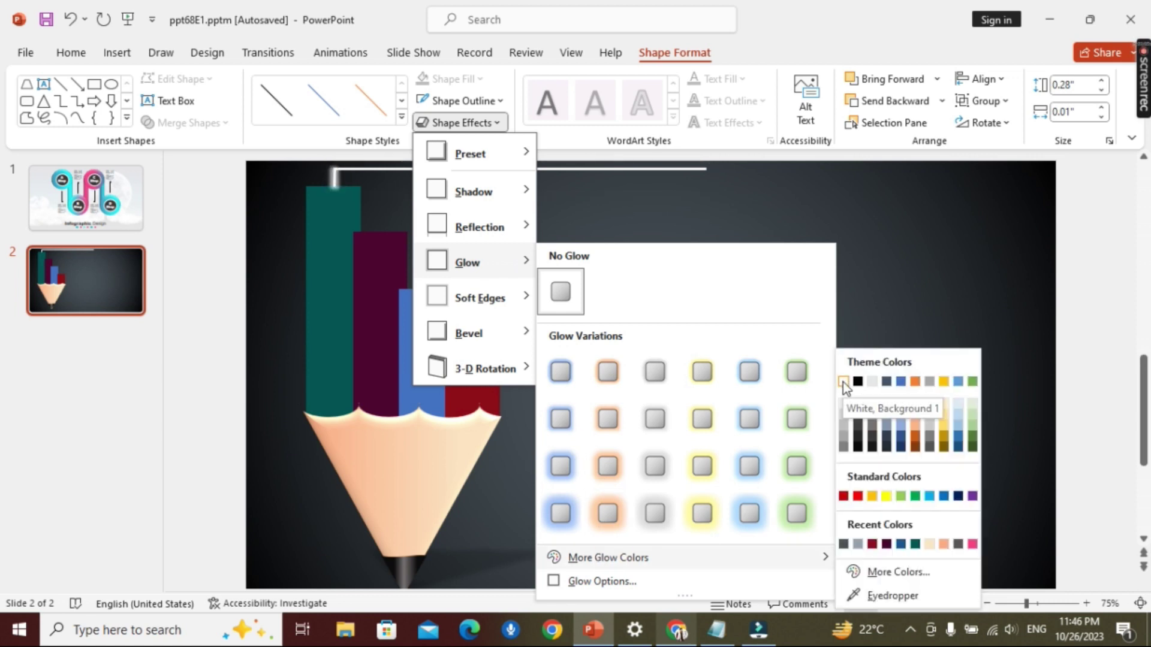
{"action": "left_click", "coordinate": [842, 382]}
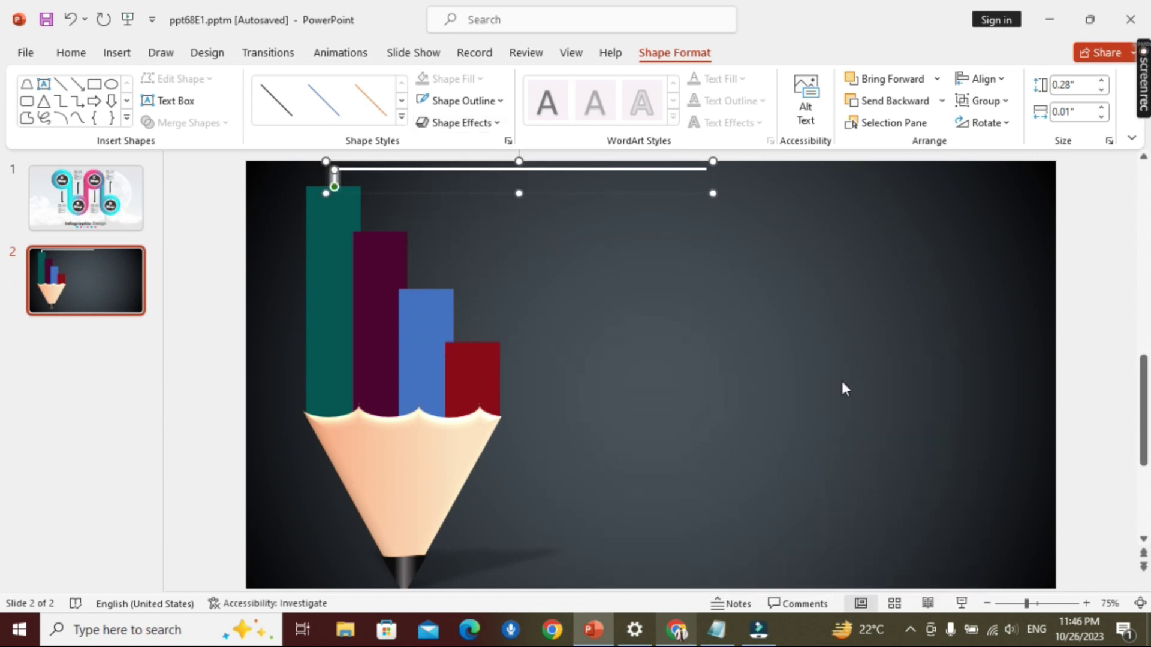
{"action": "left_click", "coordinate": [487, 123]}
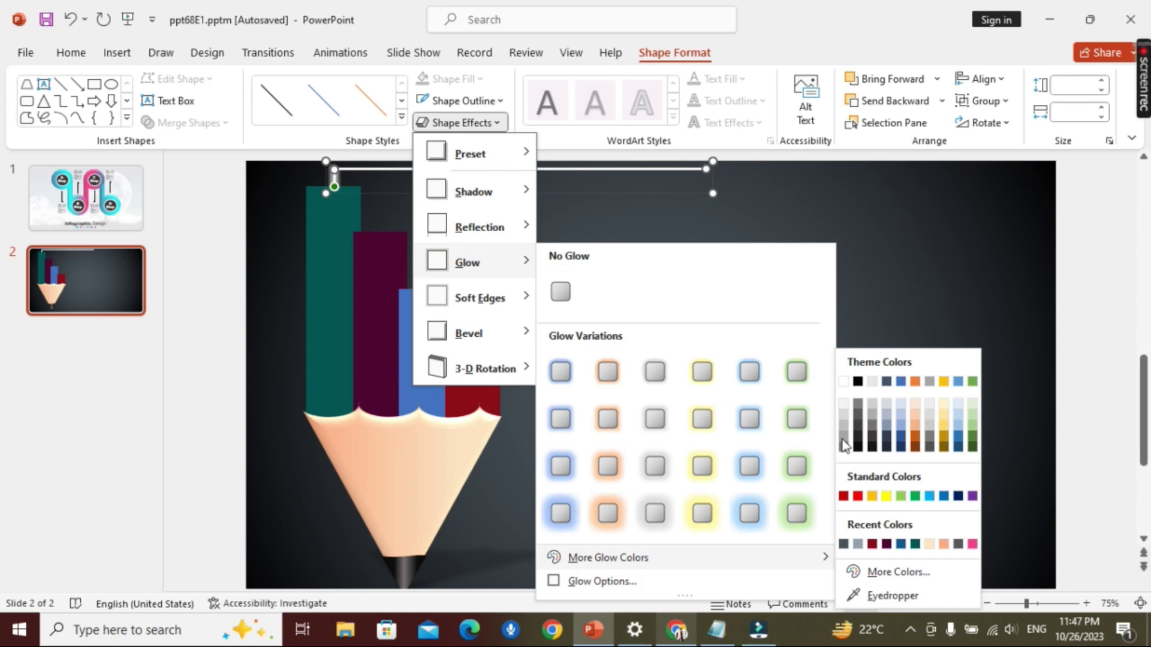
{"action": "left_click", "coordinate": [844, 379]}
{"action": "left_click", "coordinate": [464, 101]}
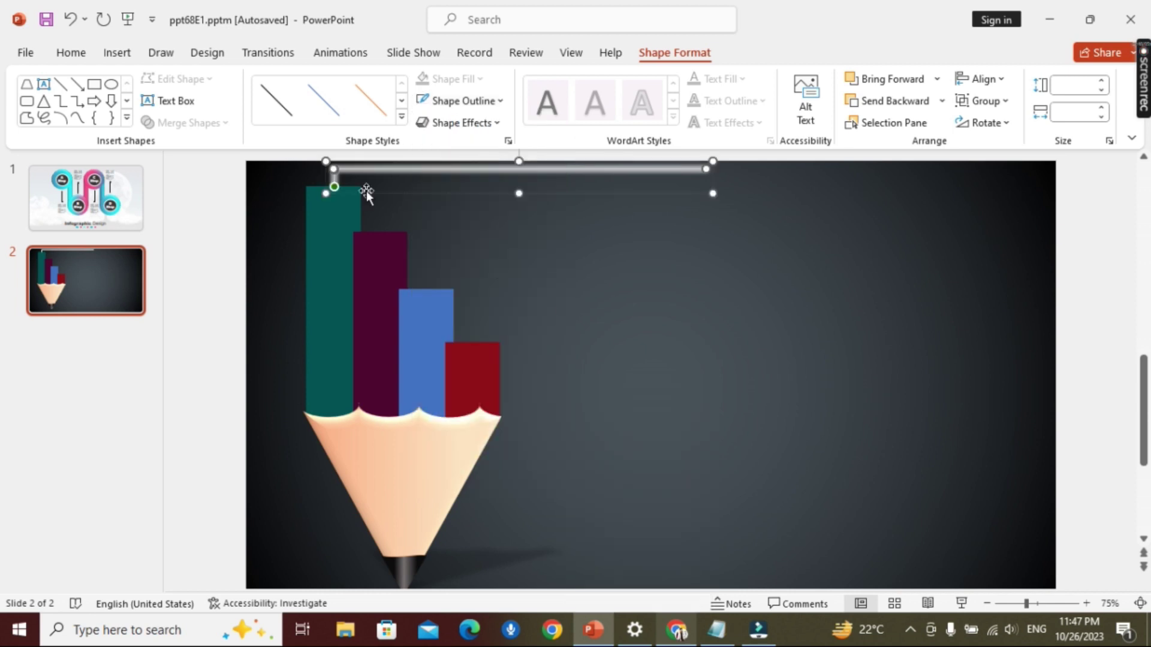
Step: Draw a small white-filled circle at the top connector line's right end
{"action": "left_click", "coordinate": [1078, 270]}
{"action": "left_click", "coordinate": [519, 169]}
{"action": "left_click", "coordinate": [113, 85]}
{"action": "scroll", "coordinate": [1118, 437], "scroll_direction": "up", "scroll_amount": 5, "text": "ctrl"}
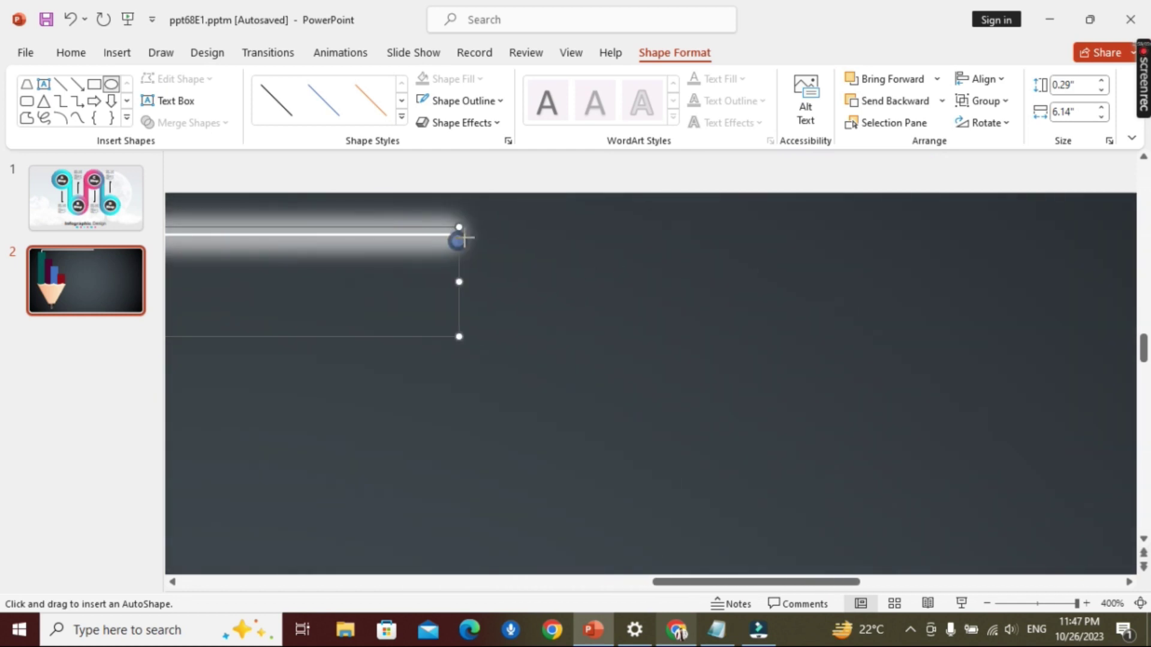
{"action": "mouse_move", "coordinate": [489, 261]}
{"action": "left_mouse_down"}
{"action": "mouse_move", "coordinate": [444, 225]}
{"action": "mouse_move", "coordinate": [456, 228]}
{"action": "left_mouse_up"}
{"action": "left_click", "coordinate": [480, 78]}
{"action": "left_click", "coordinate": [425, 122]}
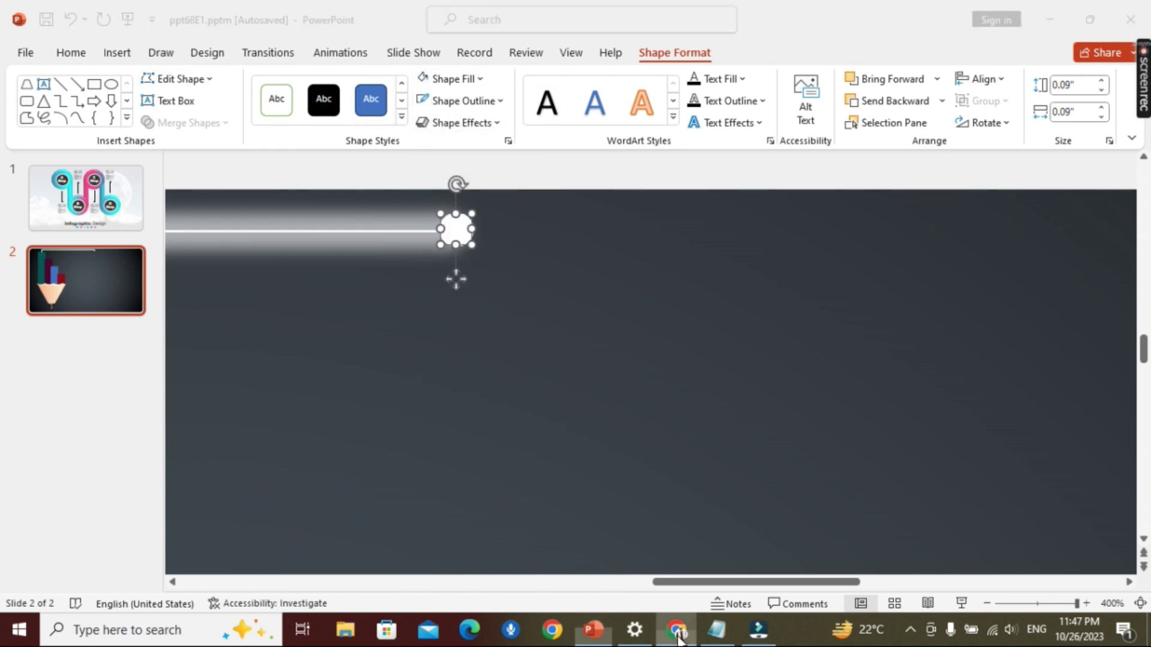
Step: Send the connector line behind the circle, line them up, and select both together
{"action": "scroll", "coordinate": [609, 371], "scroll_direction": "down", "scroll_amount": 5, "text": "ctrl"}
{"action": "scroll", "coordinate": [606, 362], "scroll_direction": "down", "scroll_amount": 4, "text": "ctrl"}
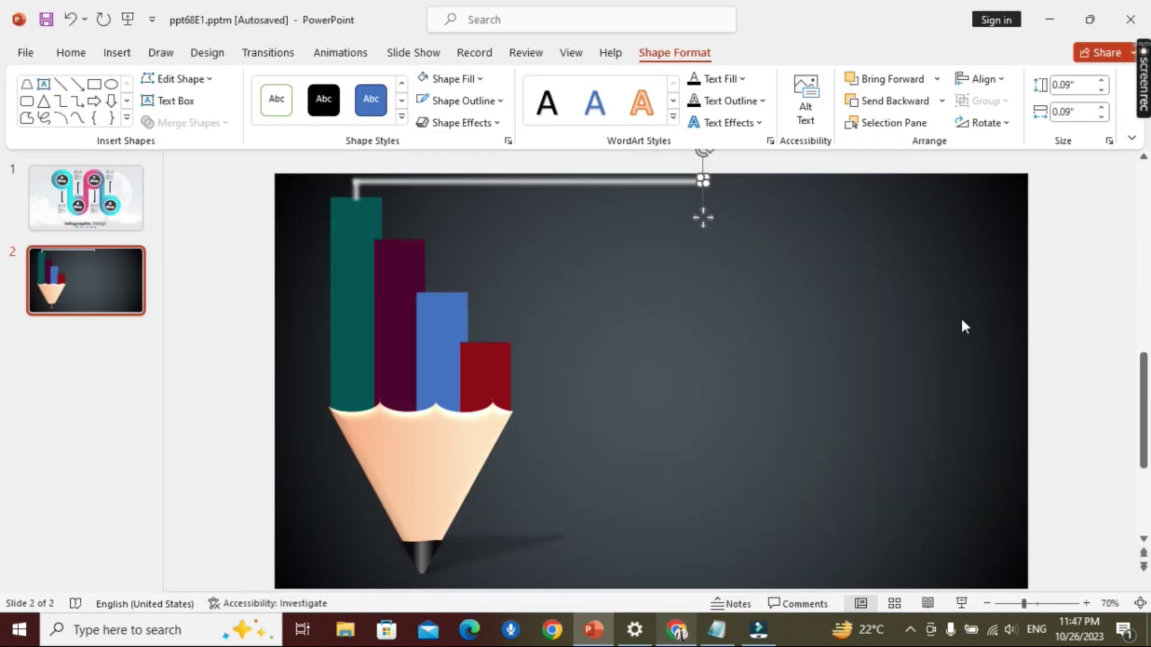
{"action": "left_click", "coordinate": [358, 177]}
{"action": "left_click", "coordinate": [355, 175]}
{"action": "left_click", "coordinate": [942, 100]}
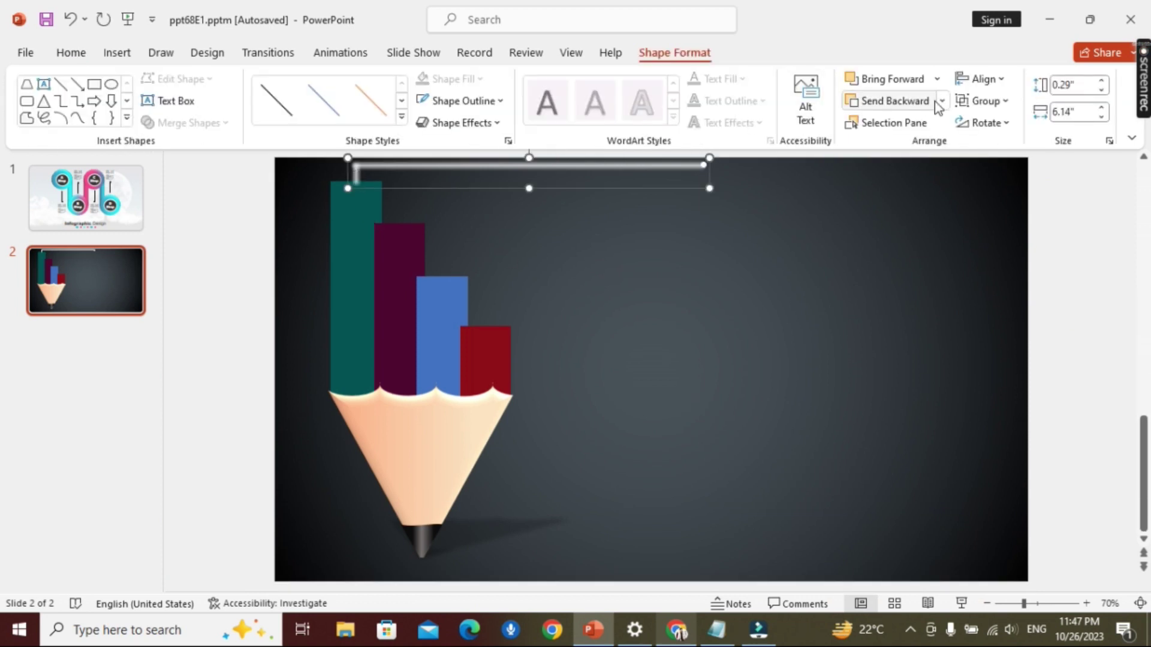
{"action": "left_click", "coordinate": [930, 146]}
{"action": "left_click", "coordinate": [1077, 210]}
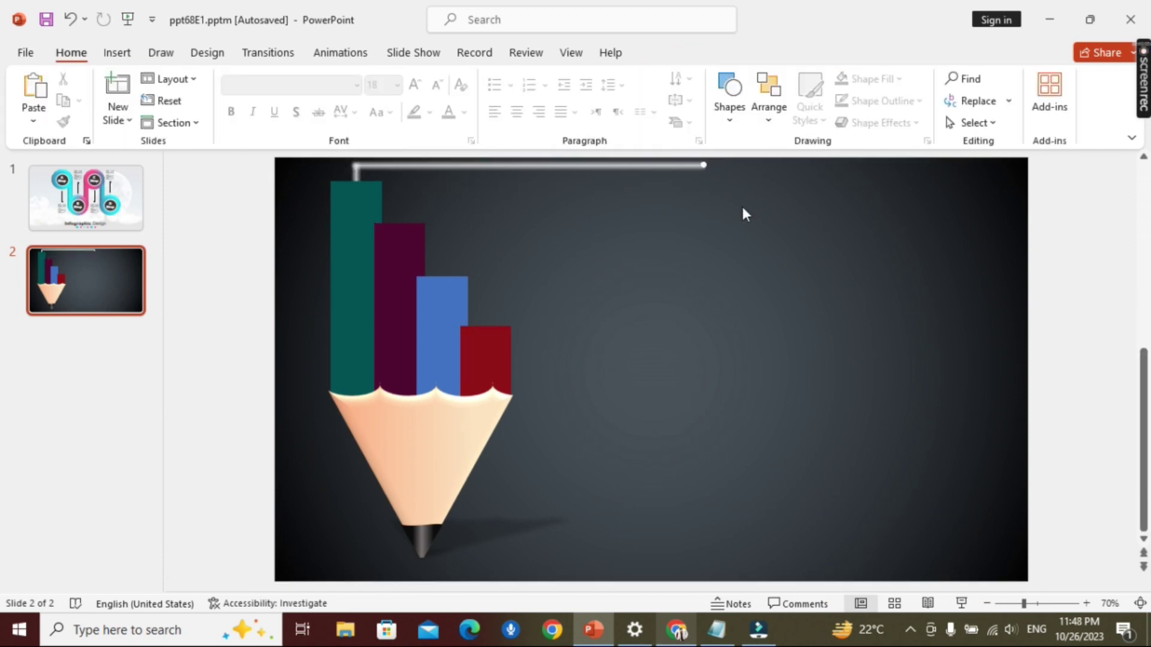
{"action": "left_click", "coordinate": [704, 163]}
{"action": "left_click_drag", "start_coordinate": [703, 165], "coordinate": [715, 180]}
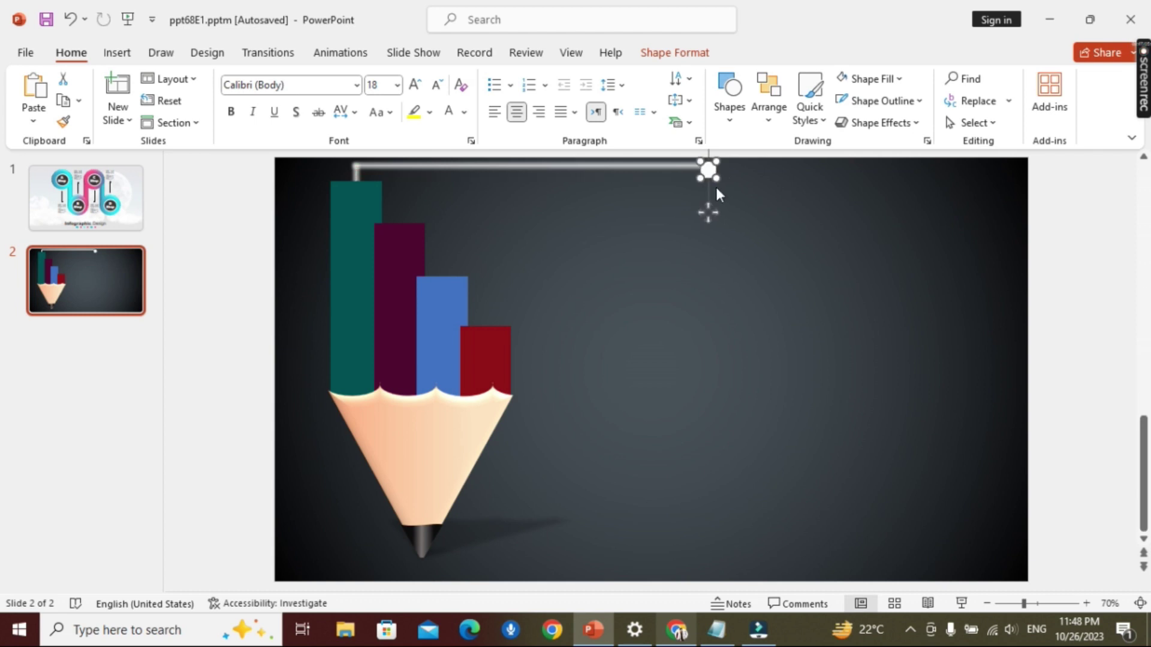
{"action": "scroll", "coordinate": [714, 184], "scroll_direction": "up", "scroll_amount": 5, "text": "ctrl"}
{"action": "scroll", "coordinate": [657, 271], "scroll_direction": "down", "scroll_amount": 1}
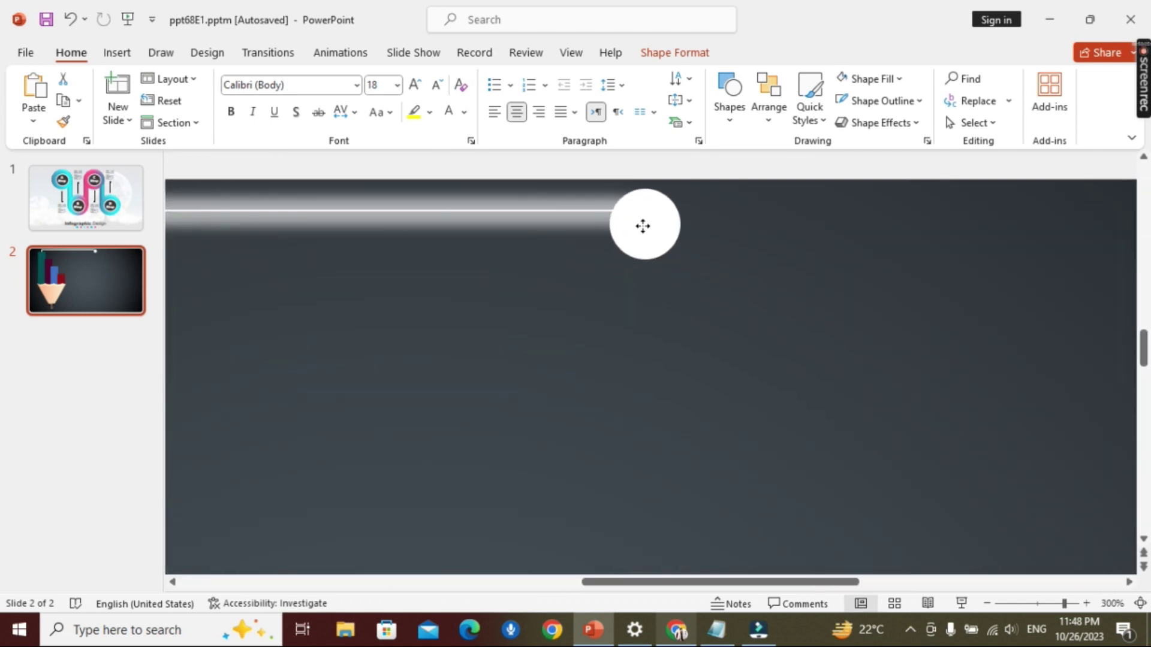
{"action": "left_click_drag", "start_coordinate": [648, 250], "coordinate": [643, 228]}
{"action": "scroll", "coordinate": [681, 252], "scroll_direction": "down", "scroll_amount": 5, "text": "ctrl"}
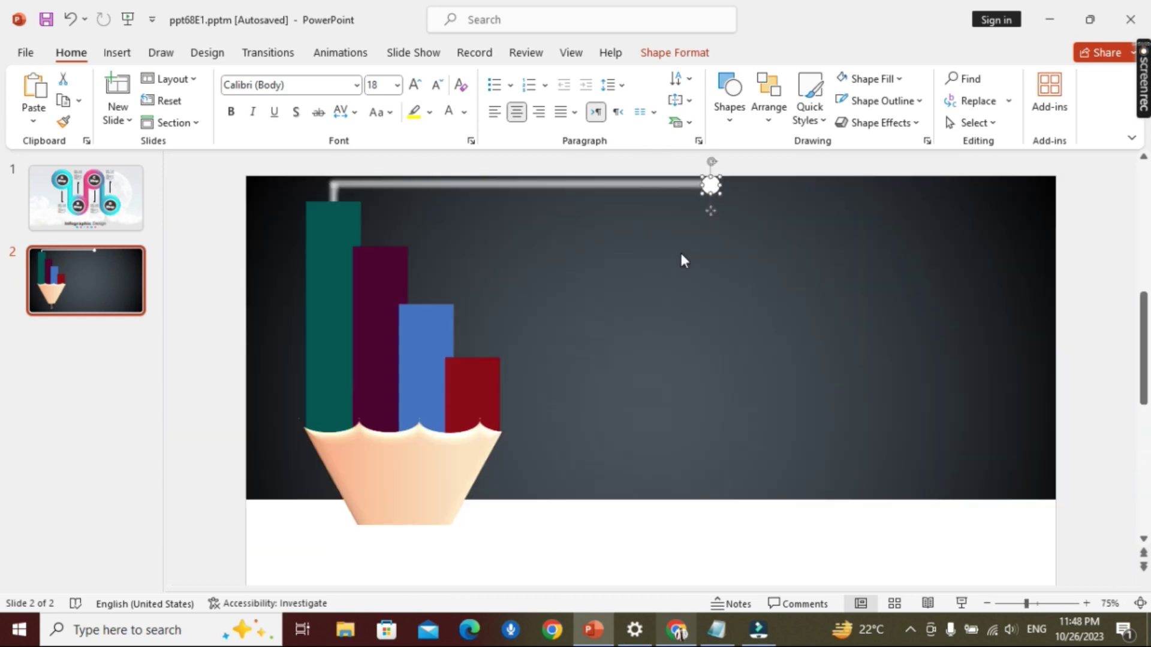
{"action": "left_click", "coordinate": [670, 185], "text": "shift"}
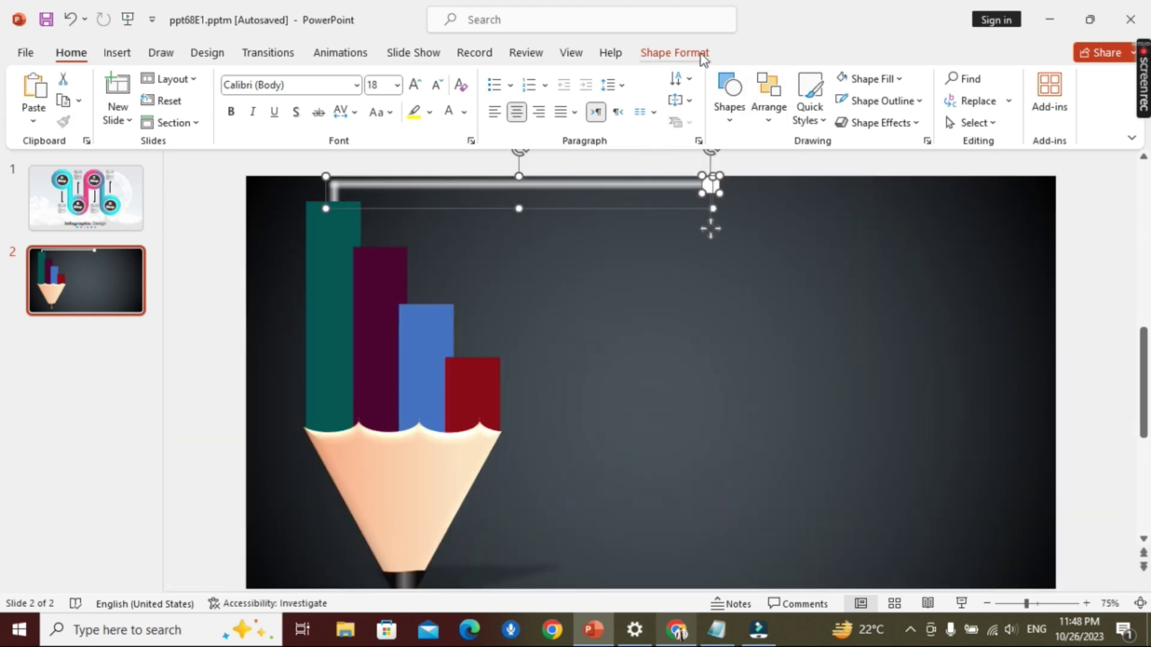
Step: Group the top connector line and its end circle
{"action": "left_click", "coordinate": [674, 52]}
{"action": "left_click", "coordinate": [983, 100]}
{"action": "left_click", "coordinate": [998, 124]}
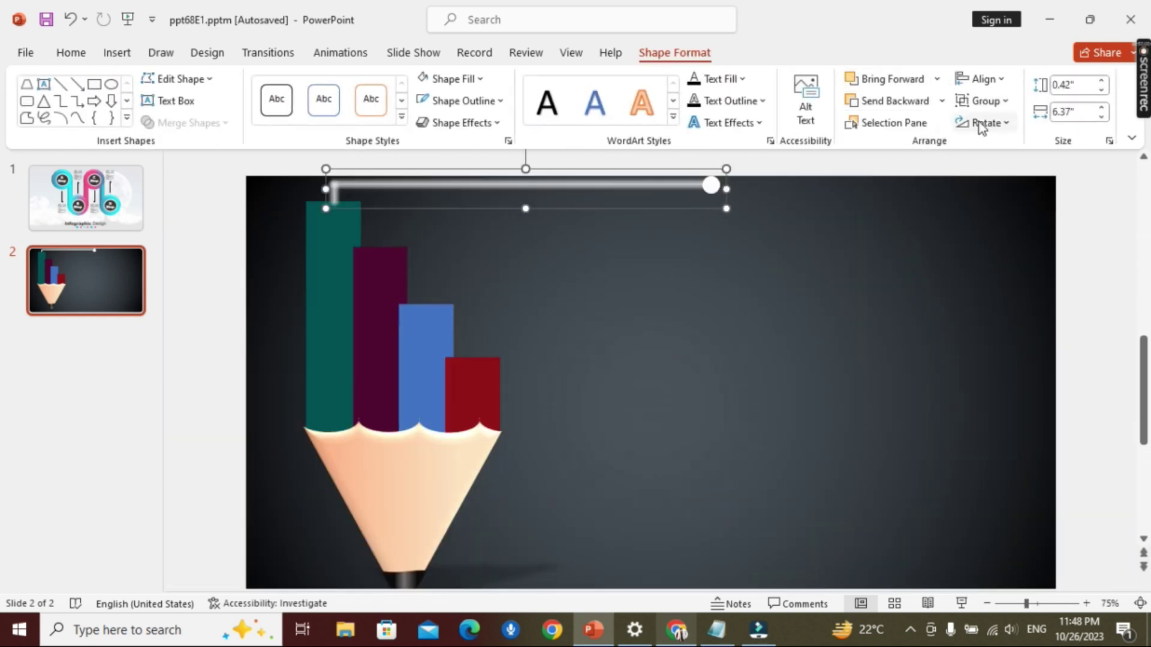
Step: Give the end circle a white glow of 4 pt at 40% transparency
{"action": "left_click", "coordinate": [712, 187]}
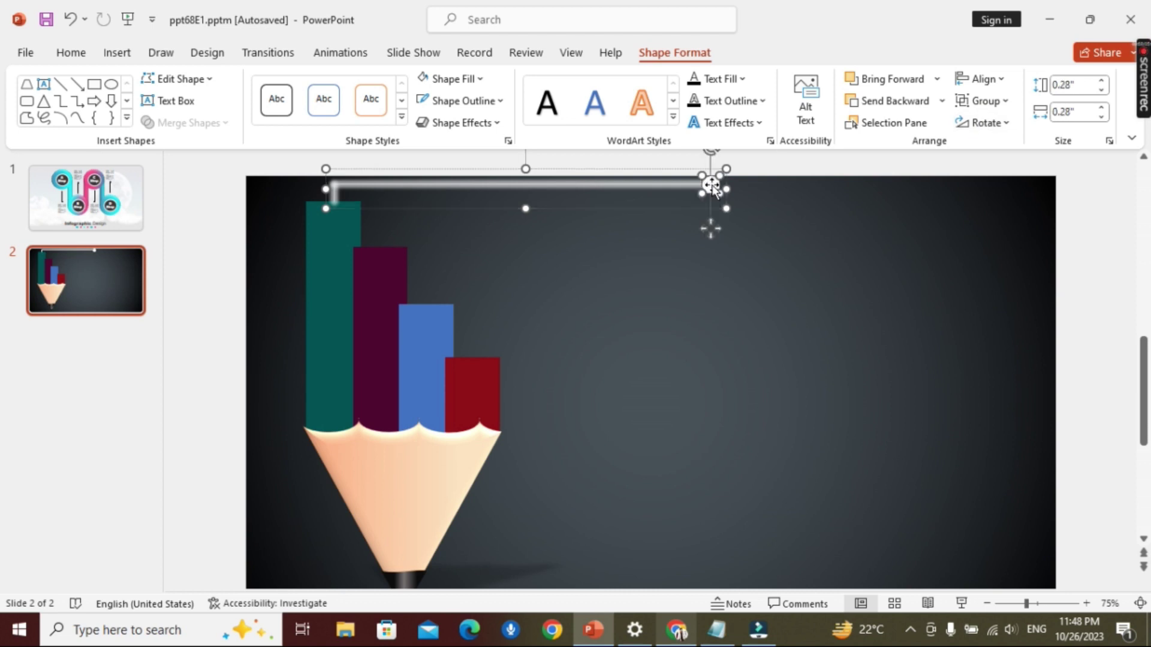
{"action": "left_click", "coordinate": [480, 122]}
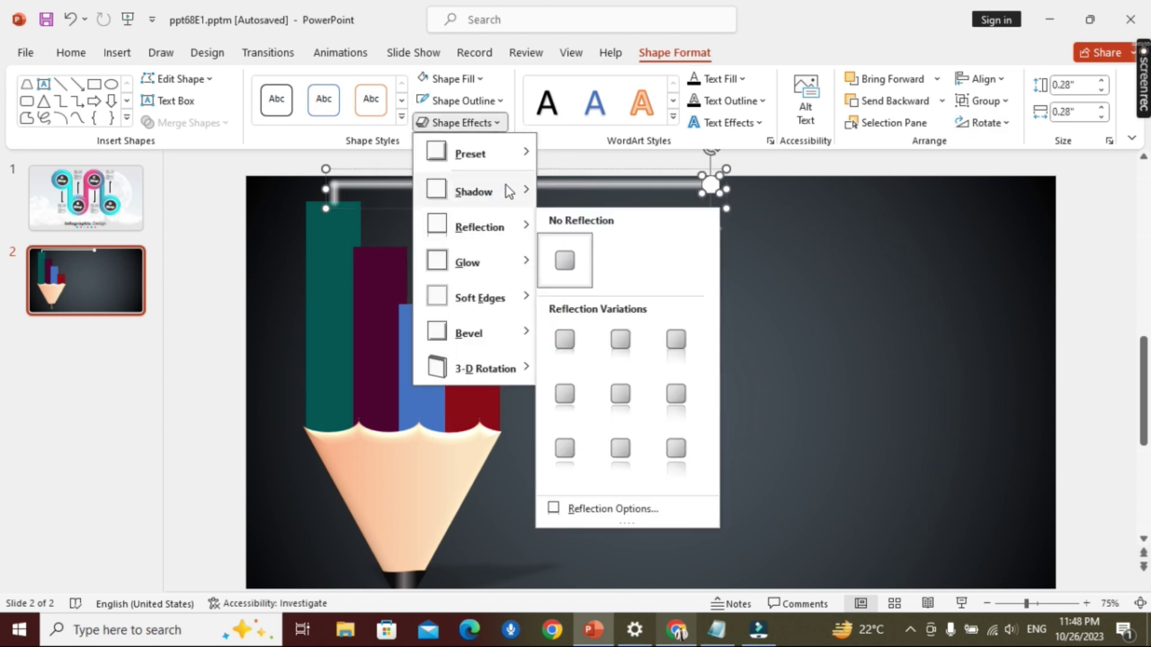
{"action": "mouse_move", "coordinate": [467, 261]}
{"action": "left_click", "coordinate": [845, 383]}
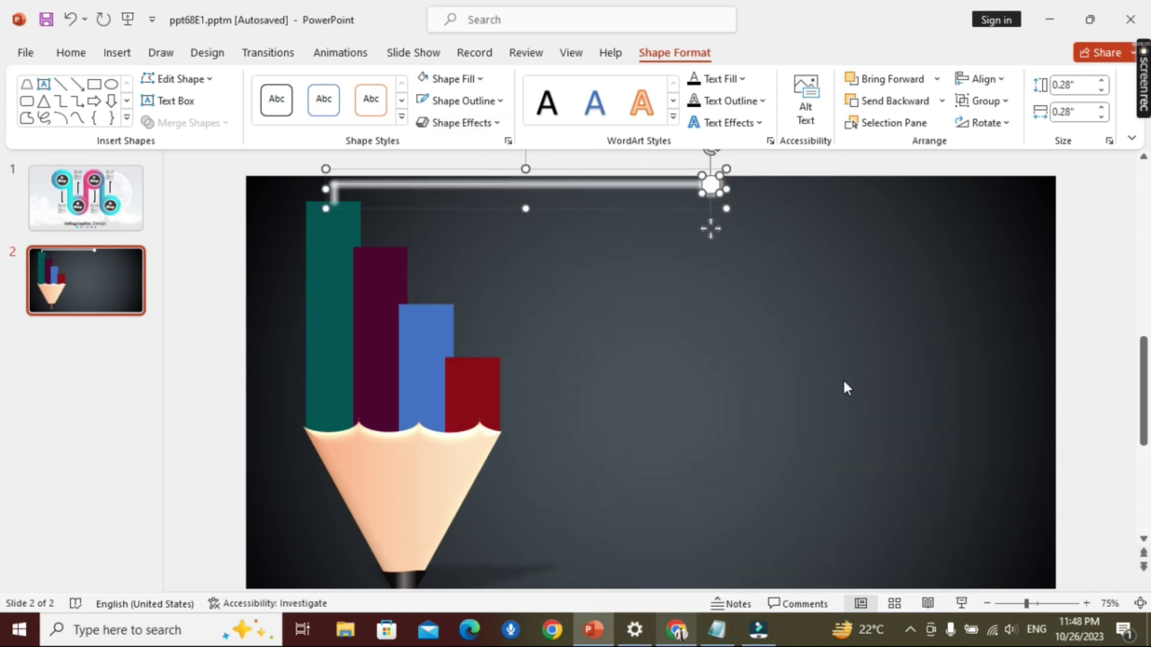
{"action": "right_click", "coordinate": [709, 185]}
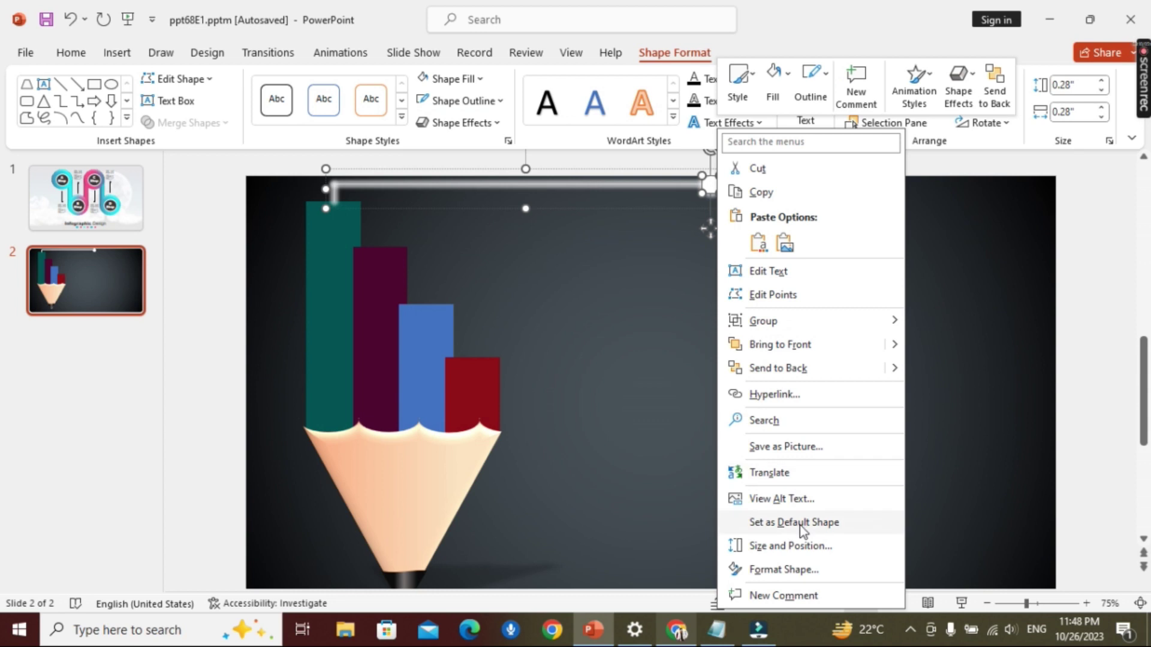
{"action": "left_click", "coordinate": [787, 572]}
{"action": "left_click", "coordinate": [973, 227]}
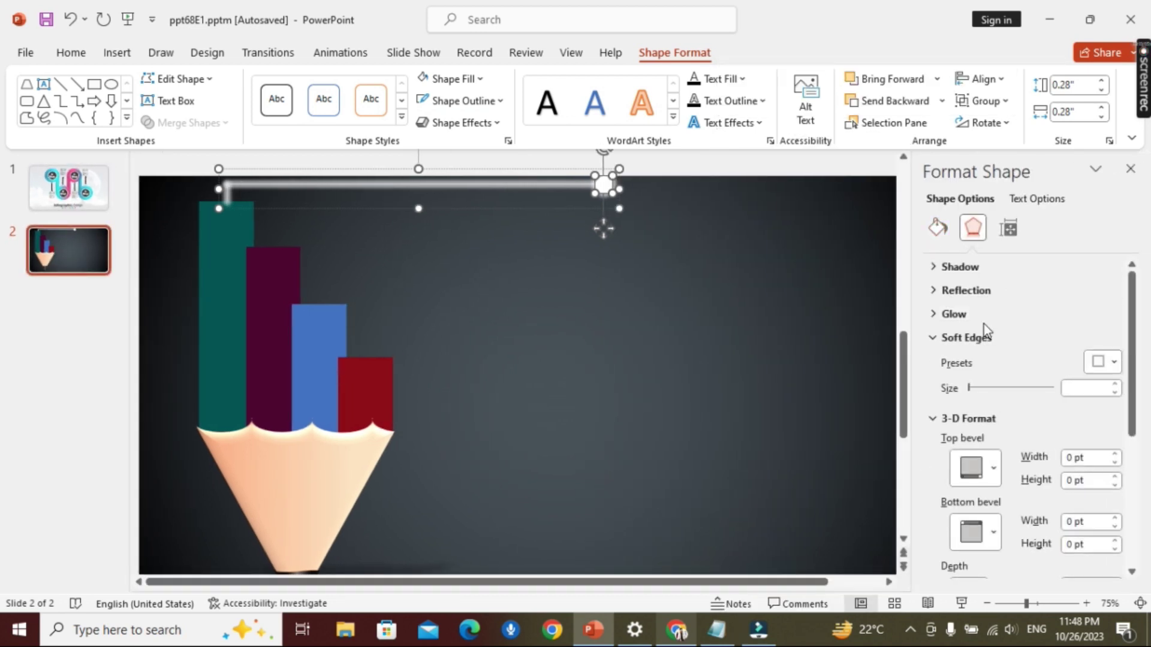
{"action": "left_click", "coordinate": [950, 314]}
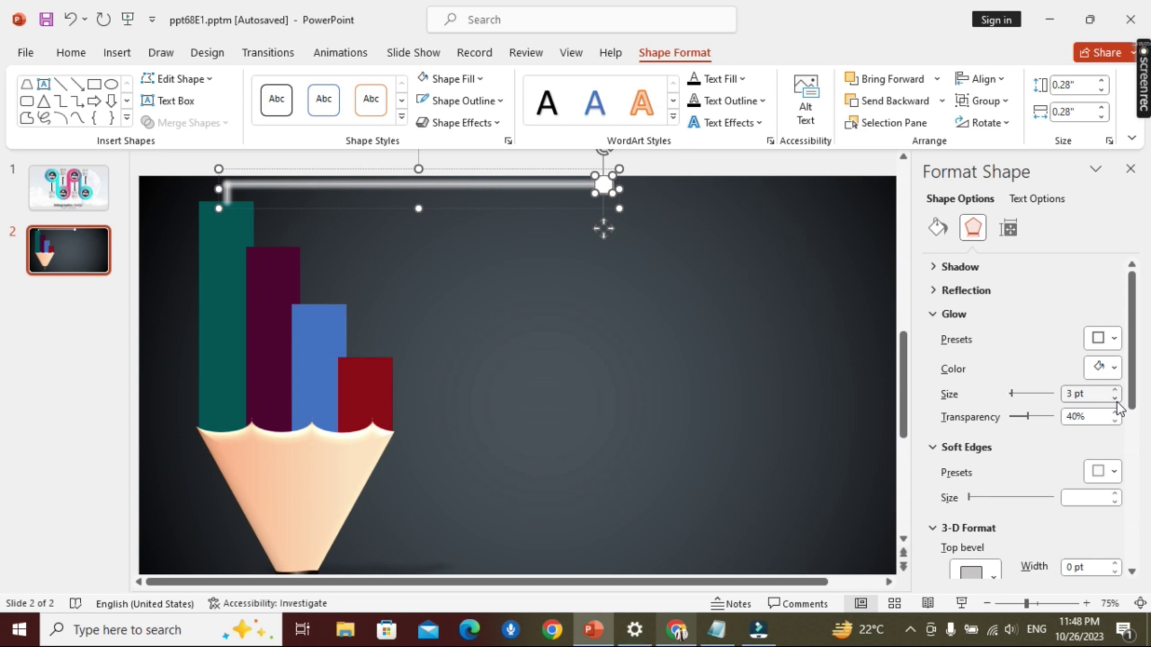
{"action": "left_click", "coordinate": [1131, 169]}
{"action": "left_click", "coordinate": [1089, 223]}
Step: Duplicate the glowing line group three times, placing copies onto the purple, blue and red bars
{"action": "left_click", "coordinate": [705, 169]}
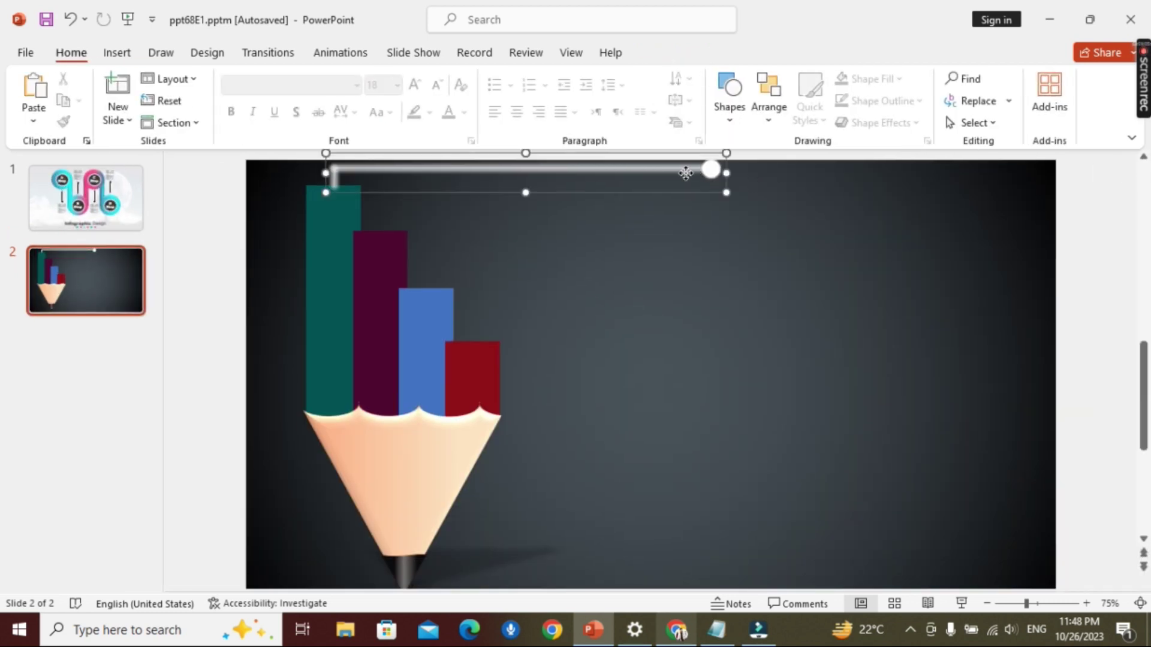
{"action": "key", "text": "ctrl+d"}
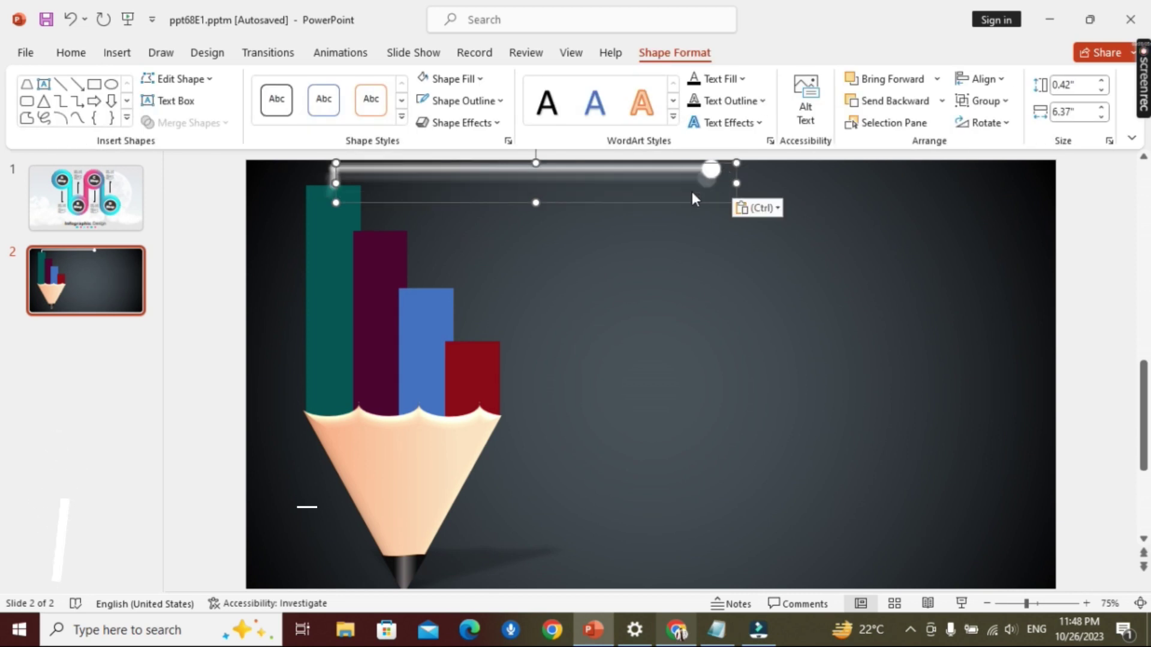
{"action": "mouse_move", "coordinate": [689, 187]}
{"action": "left_mouse_down"}
{"action": "mouse_move", "coordinate": [747, 218]}
{"action": "mouse_move", "coordinate": [715, 222]}
{"action": "left_mouse_up"}
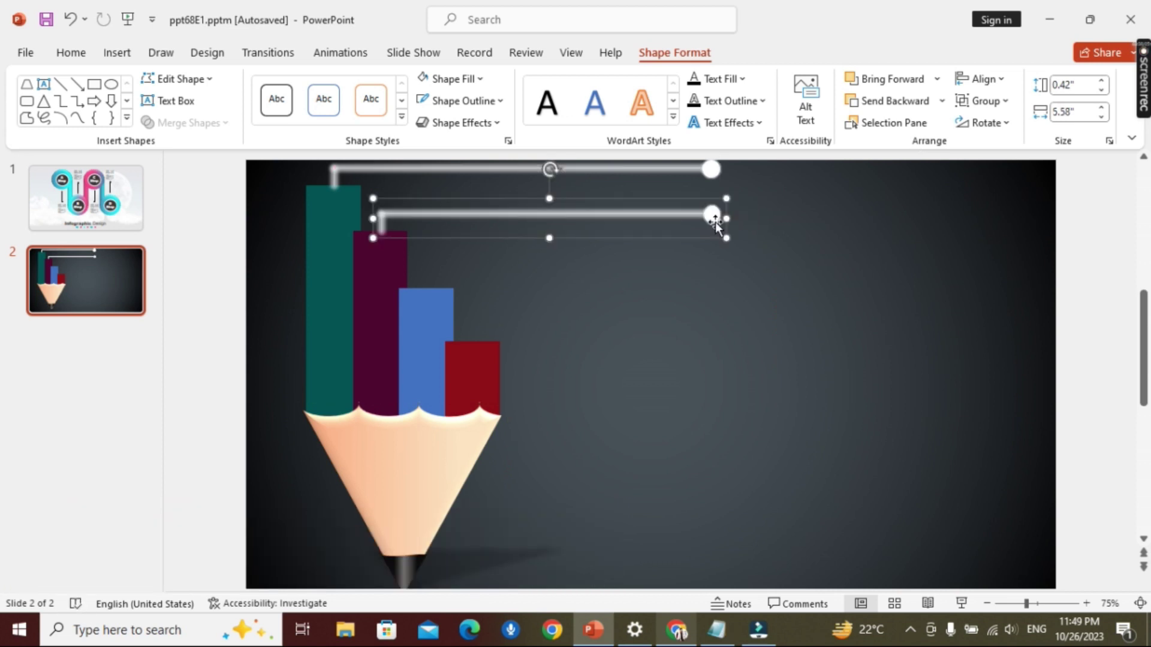
{"action": "key", "text": "ctrl+d"}
{"action": "mouse_move", "coordinate": [711, 256]}
{"action": "left_mouse_down"}
{"action": "mouse_move", "coordinate": [770, 275]}
{"action": "mouse_move", "coordinate": [719, 280]}
{"action": "left_mouse_up"}
{"action": "left_click", "coordinate": [942, 100]}
{"action": "left_click", "coordinate": [908, 146]}
{"action": "key", "text": "ctrl+d"}
{"action": "mouse_move", "coordinate": [719, 282]}
{"action": "left_mouse_down"}
{"action": "mouse_move", "coordinate": [739, 328]}
{"action": "mouse_move", "coordinate": [719, 327]}
{"action": "left_mouse_up"}
Step: Resize the connector lines' end circles through the Shape Height and Width boxes
{"action": "left_click", "coordinate": [711, 171]}
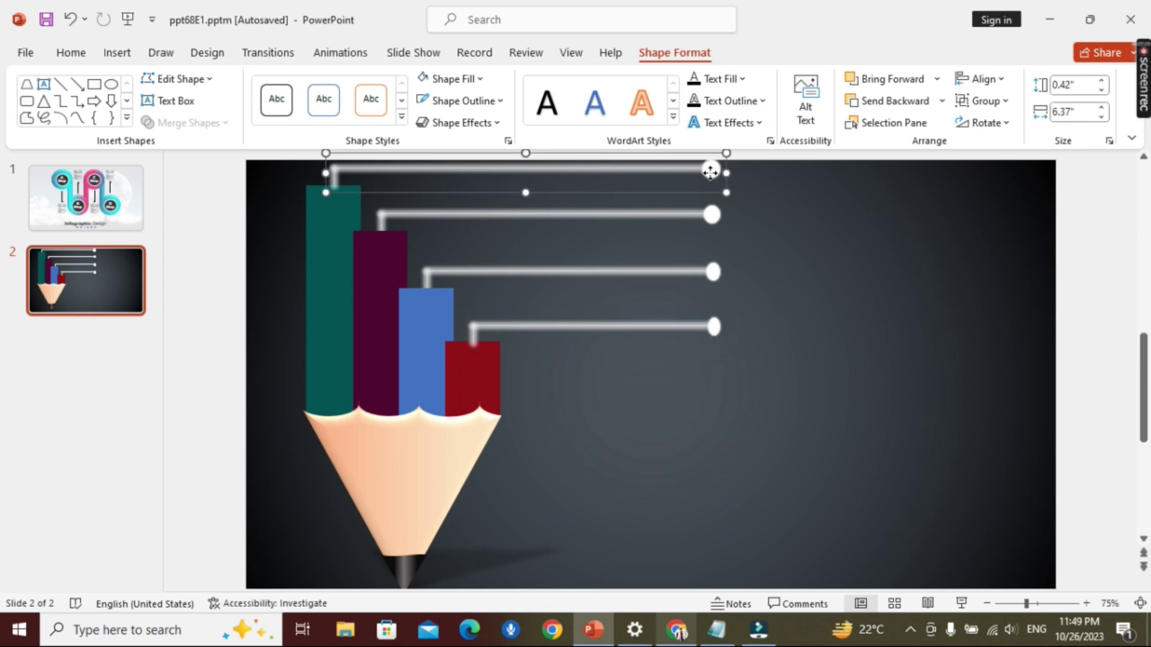
{"action": "mouse_move", "coordinate": [711, 174]}
{"action": "left_mouse_down"}
{"action": "mouse_move", "coordinate": [720, 228]}
{"action": "mouse_move", "coordinate": [714, 217]}
{"action": "left_mouse_up"}
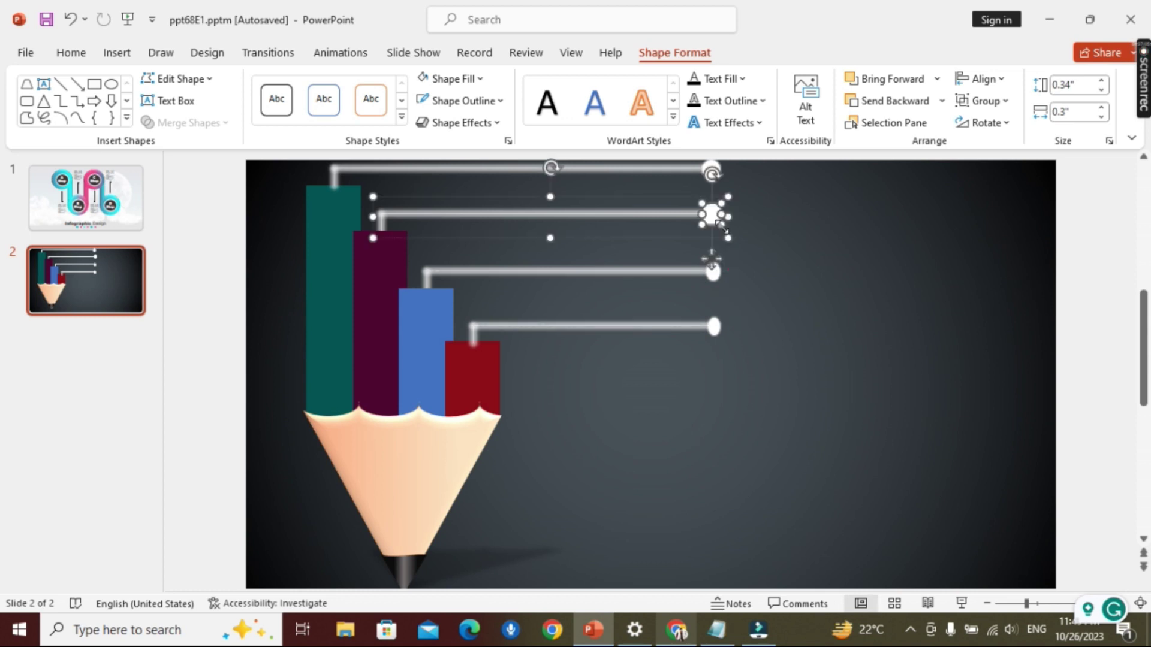
{"action": "left_click", "coordinate": [1102, 88]}
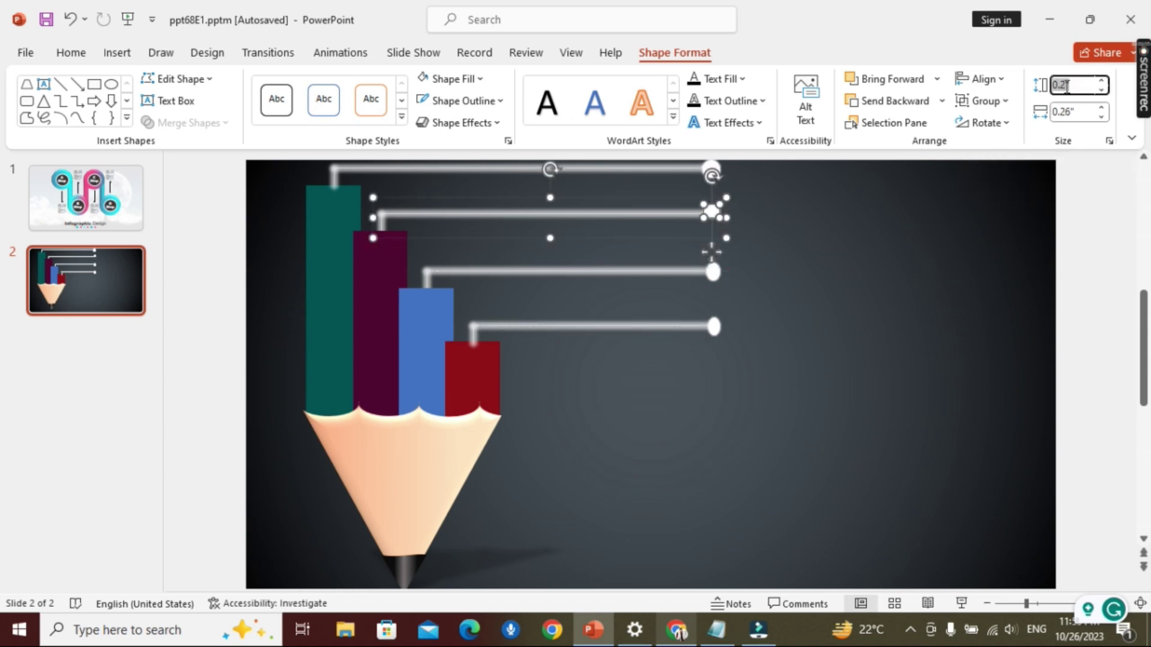
{"action": "left_click", "coordinate": [1071, 108]}
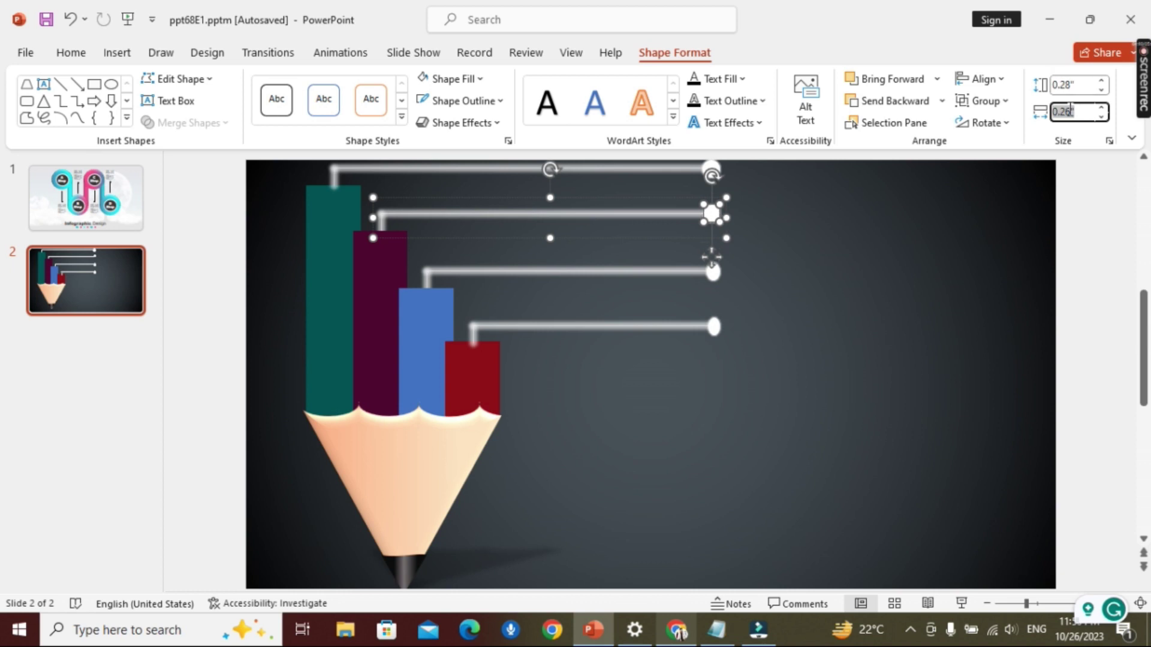
{"action": "type", "text": "8"}
{"action": "left_click", "coordinate": [712, 271]}
{"action": "left_click", "coordinate": [714, 217]}
{"action": "left_click", "coordinate": [713, 271]}
{"action": "left_click", "coordinate": [713, 271]}
{"action": "left_click", "coordinate": [1068, 108]}
Step: Give the end circle a 0.21" width, then paste the diamond logo at the slide's upper right
{"action": "type", "text": "0.21"}
{"action": "key", "text": "Return"}
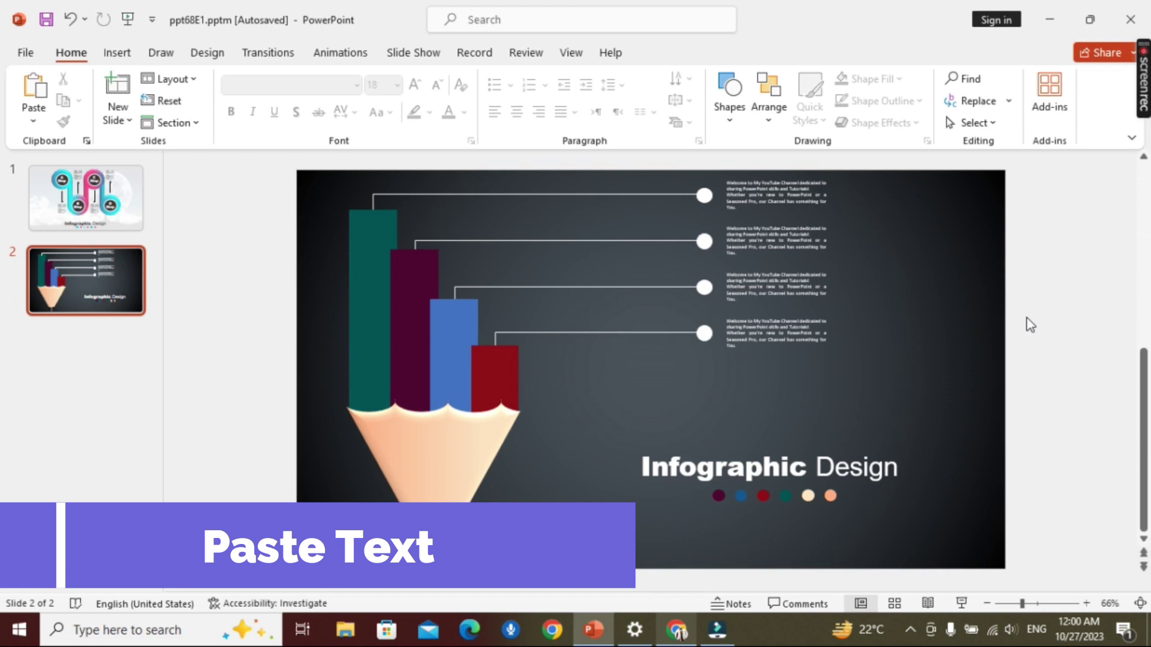
{"action": "left_click", "coordinate": [110, 52]}
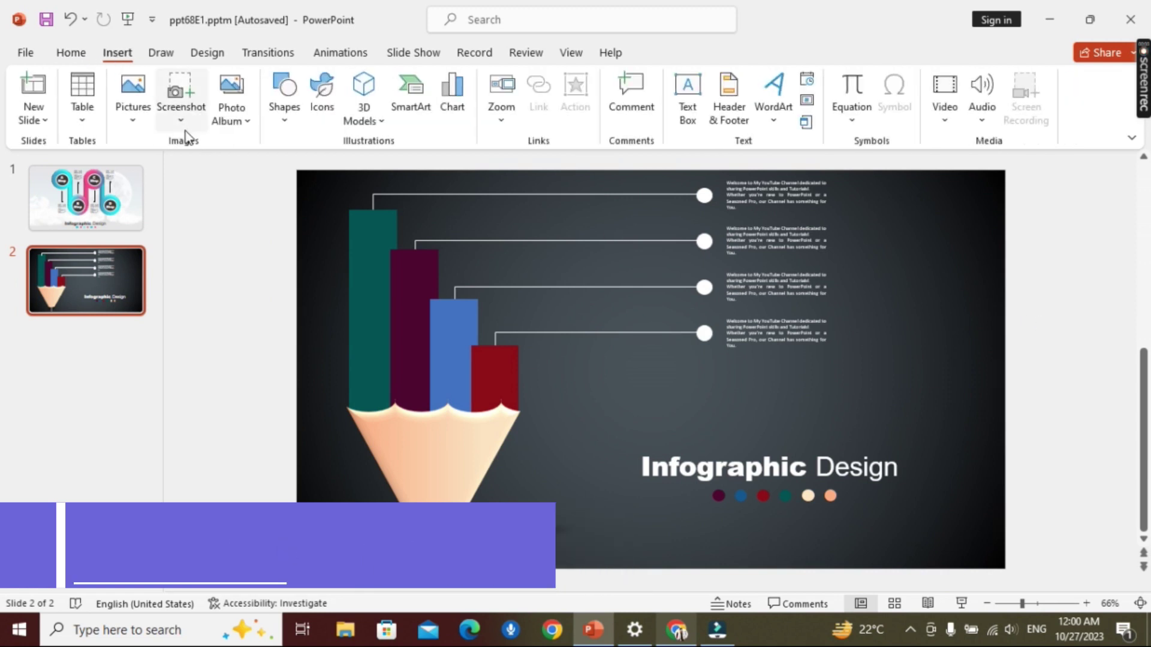
{"action": "key", "text": "ctrl+v"}
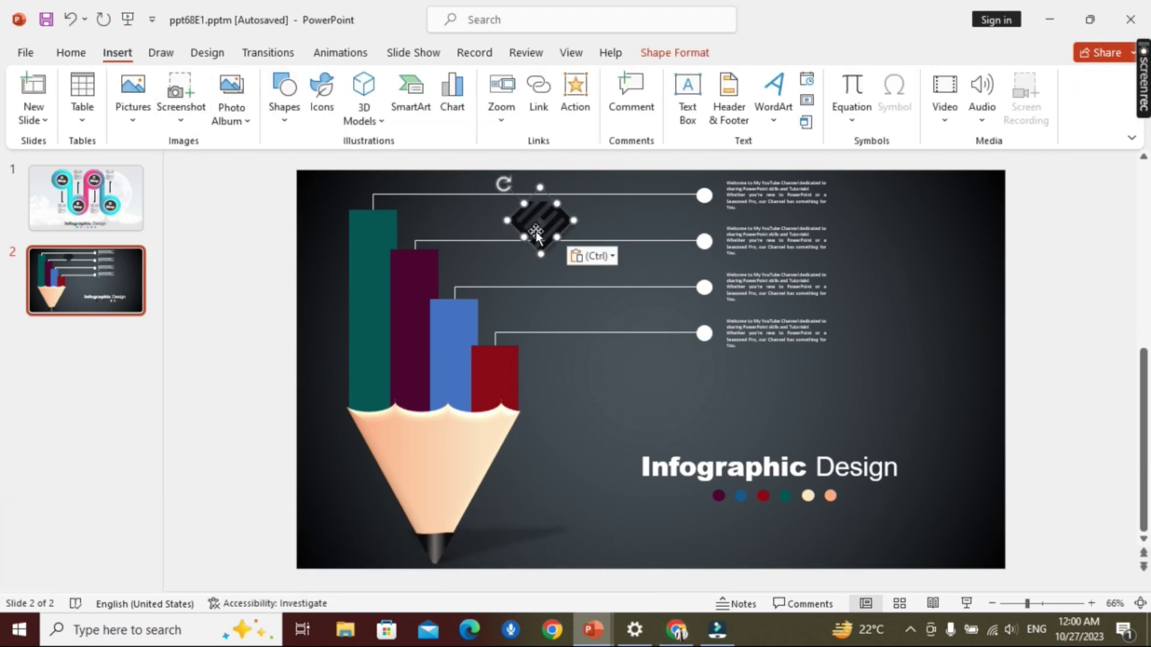
{"action": "left_click_drag", "start_coordinate": [537, 235], "coordinate": [871, 227]}
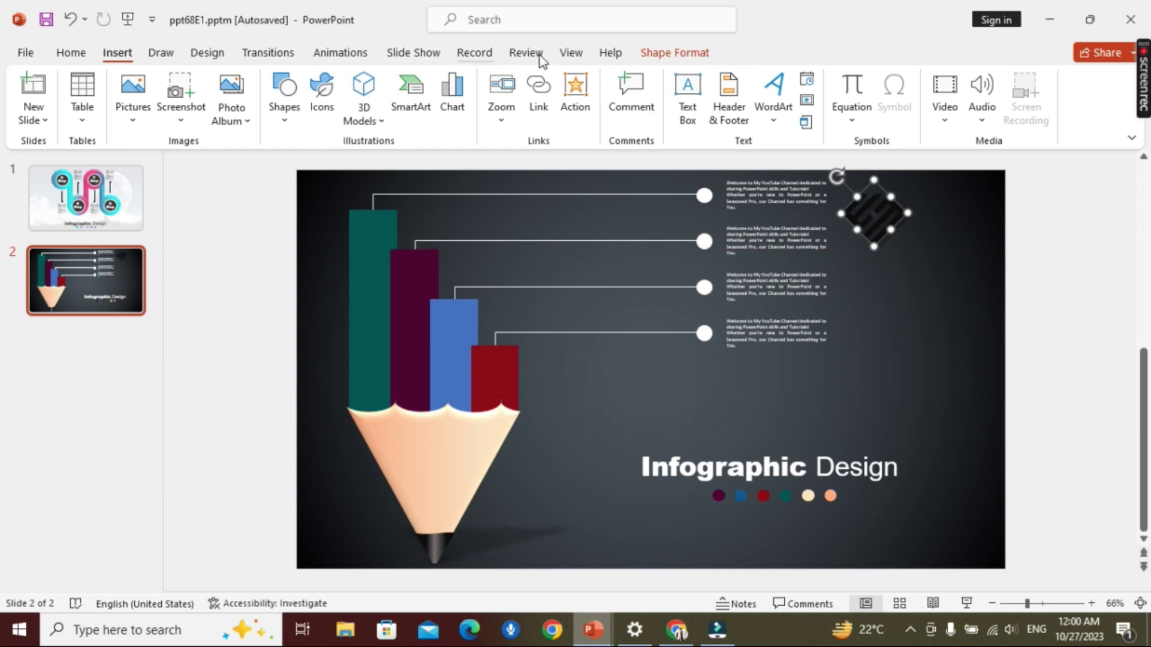
Step: Fill the diamond logo with white and shrink it to 0.42" square
{"action": "left_click", "coordinate": [674, 53]}
{"action": "left_click", "coordinate": [482, 79]}
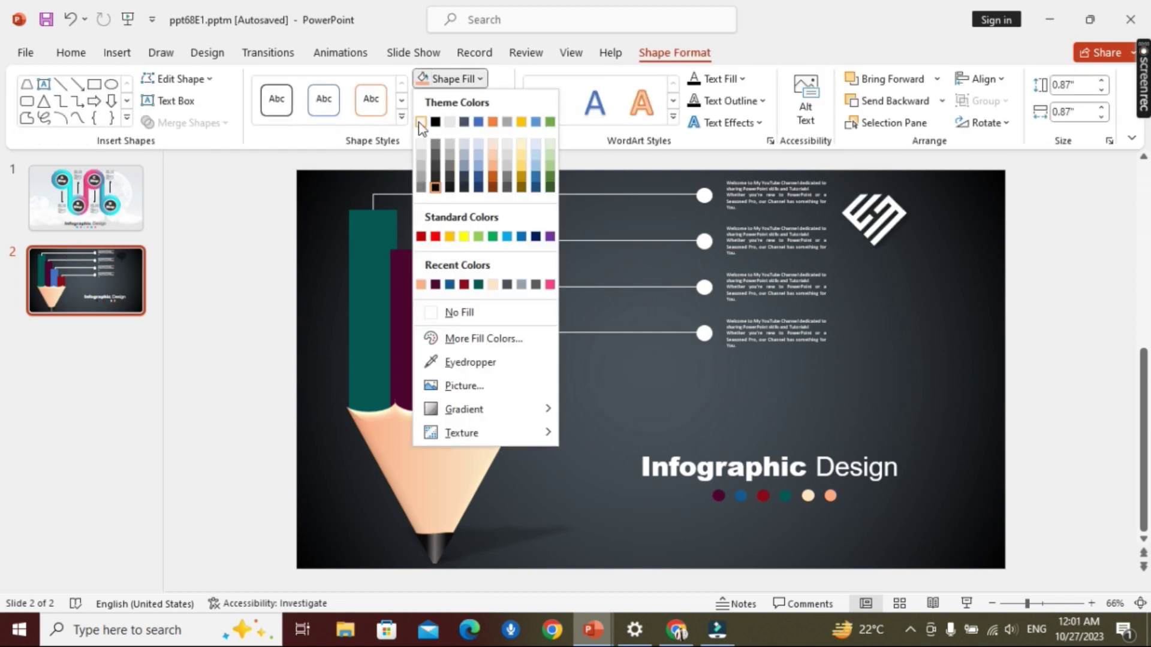
{"action": "left_click", "coordinate": [421, 122]}
{"action": "scroll", "coordinate": [886, 229], "scroll_direction": "up", "scroll_amount": 8, "text": "ctrl"}
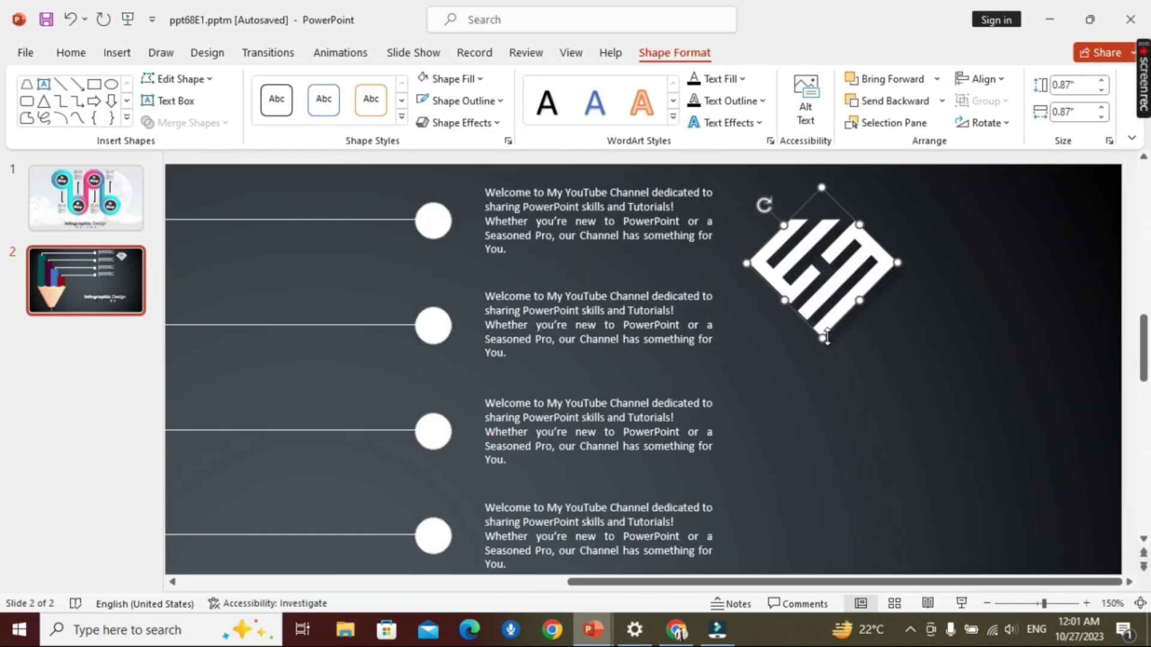
{"action": "mouse_move", "coordinate": [824, 336]}
{"action": "left_mouse_down"}
{"action": "mouse_move", "coordinate": [803, 255]}
{"action": "mouse_move", "coordinate": [773, 213]}
{"action": "mouse_move", "coordinate": [772, 324]}
{"action": "left_mouse_up"}
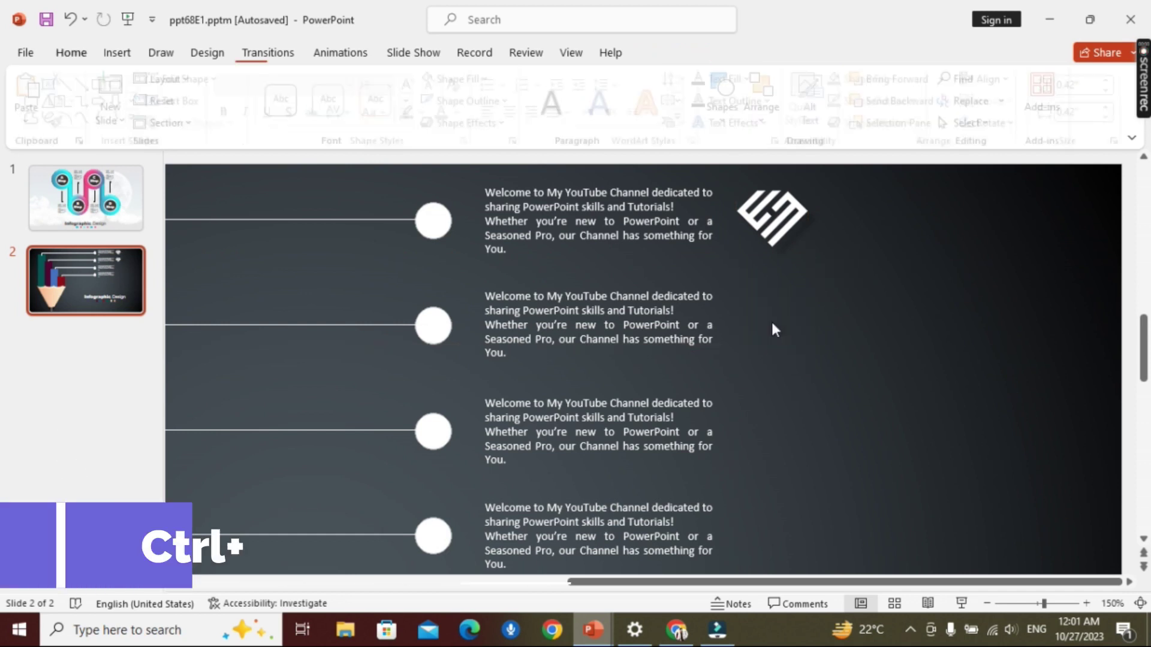
Step: Duplicate the white logo and place copies beside the following text blocks
{"action": "key", "text": "ctrl+d"}
{"action": "left_click_drag", "start_coordinate": [776, 327], "coordinate": [774, 536]}
{"action": "key", "text": "ctrl+d"}
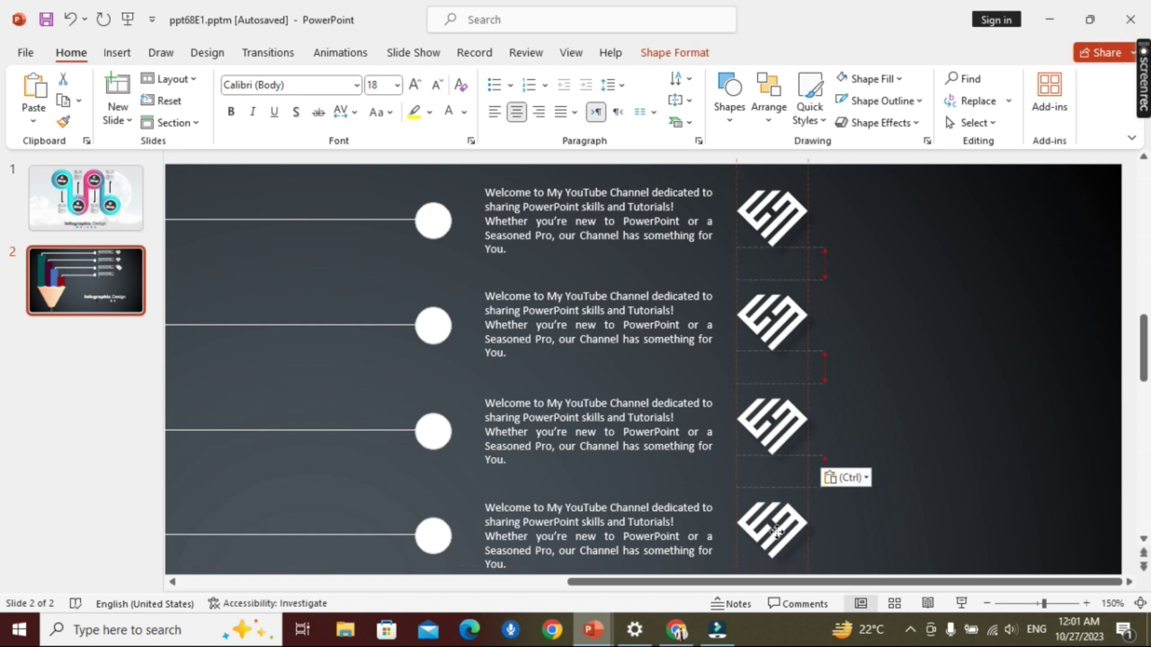
{"action": "scroll", "coordinate": [896, 380], "scroll_direction": "down", "scroll_amount": 5, "text": "ctrl"}
{"action": "left_click", "coordinate": [1089, 347]}
Step: Present slide 2 with the finished pencil infographic full screen as a slide show
{"action": "scroll", "coordinate": [1088, 347], "scroll_direction": "down", "scroll_amount": 2, "text": "ctrl"}
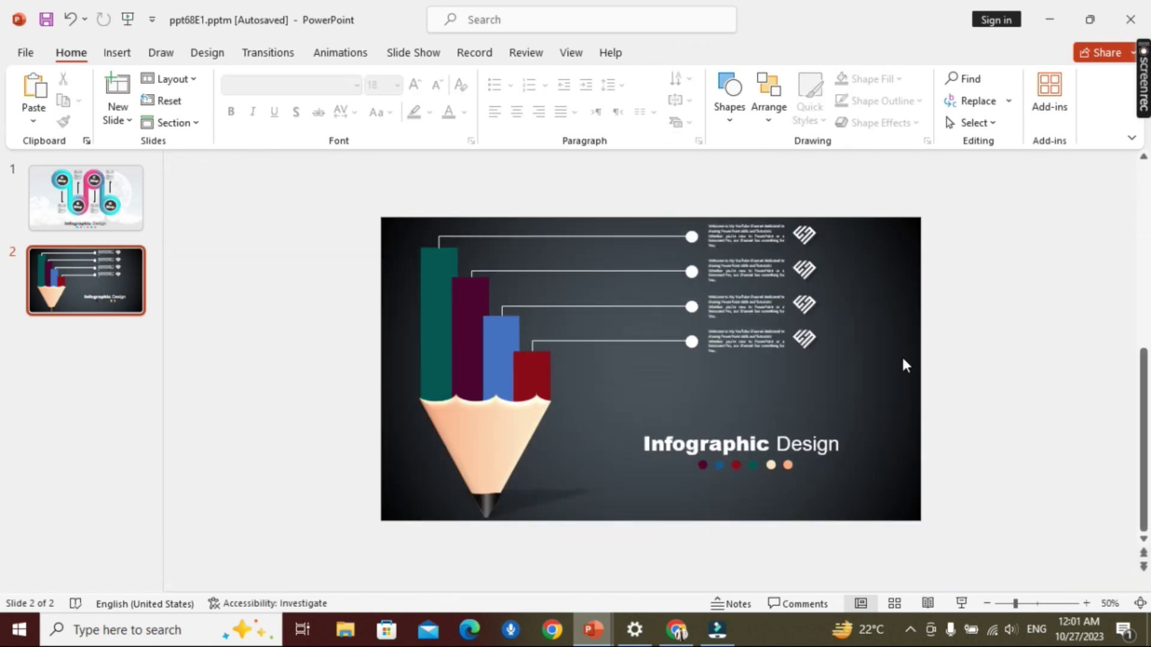
{"action": "right_click", "coordinate": [901, 328]}
{"action": "left_click", "coordinate": [956, 524]}
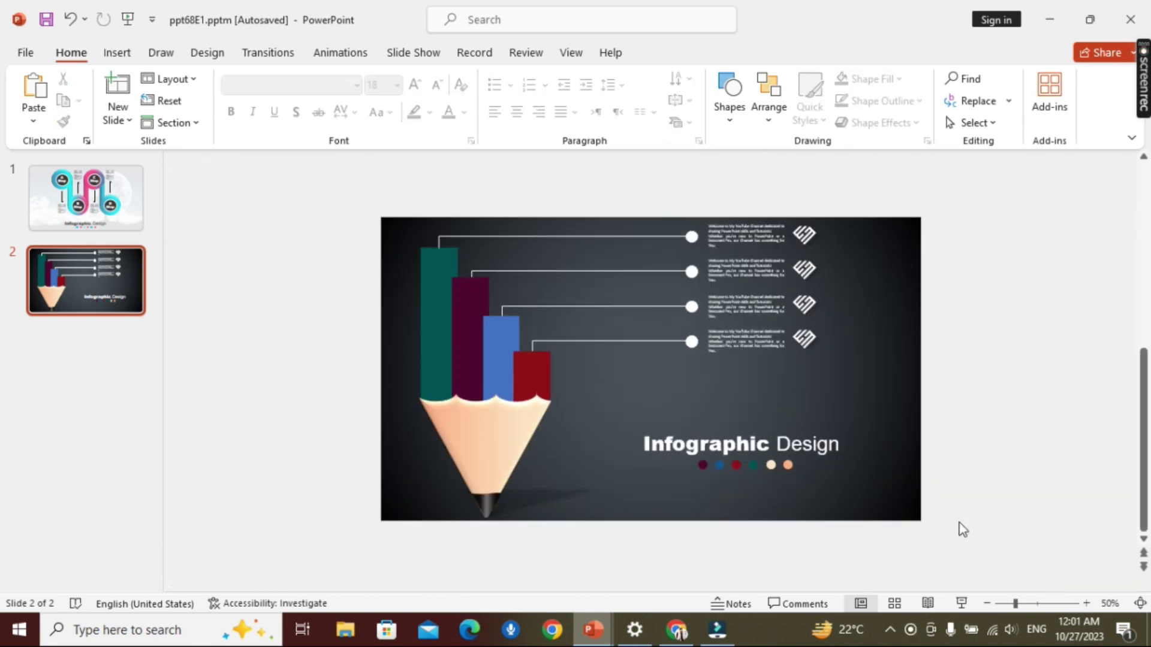
{"action": "left_click", "coordinate": [961, 604]}
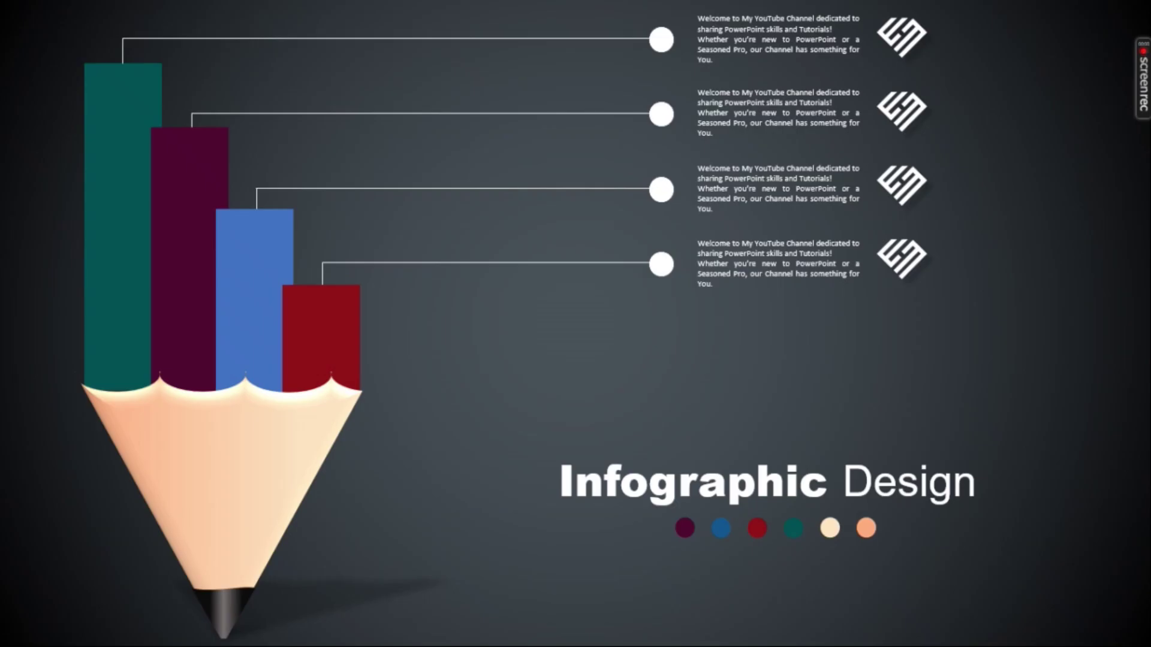